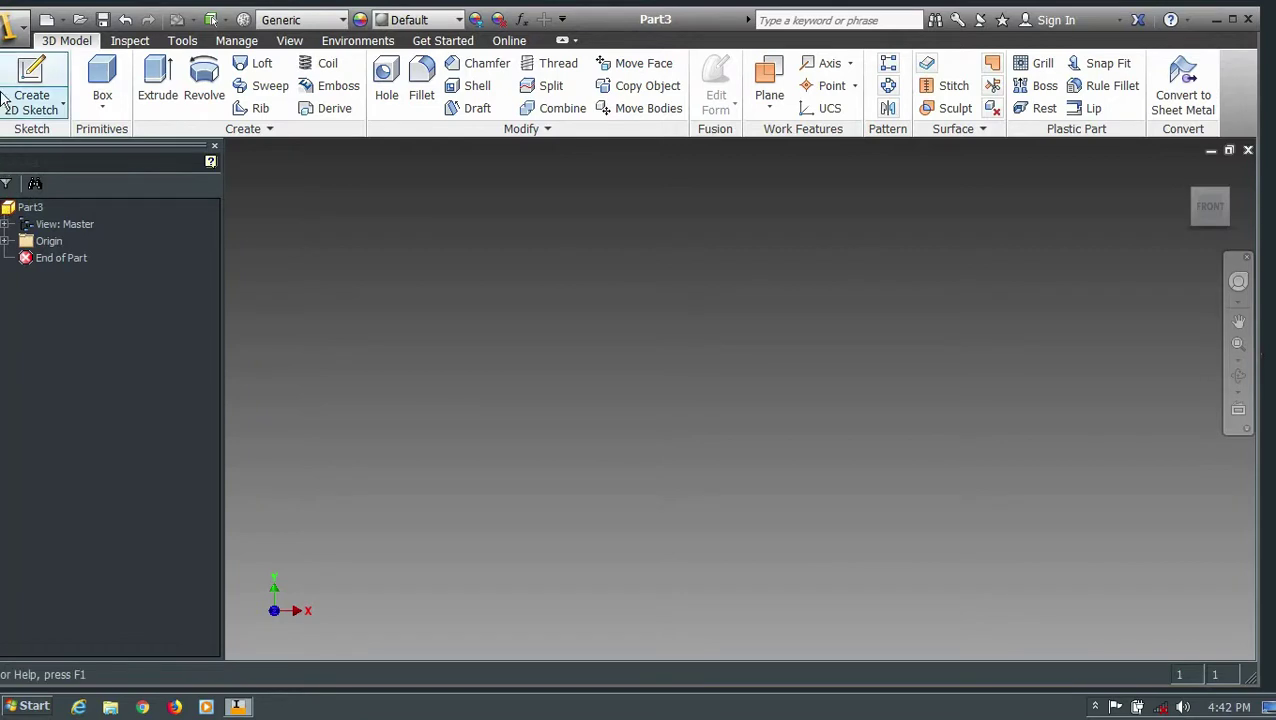
Step: Start a 2D sketch in the new part Part3 so the origin planes are shown
{"action": "left_click", "coordinate": [31, 82]}
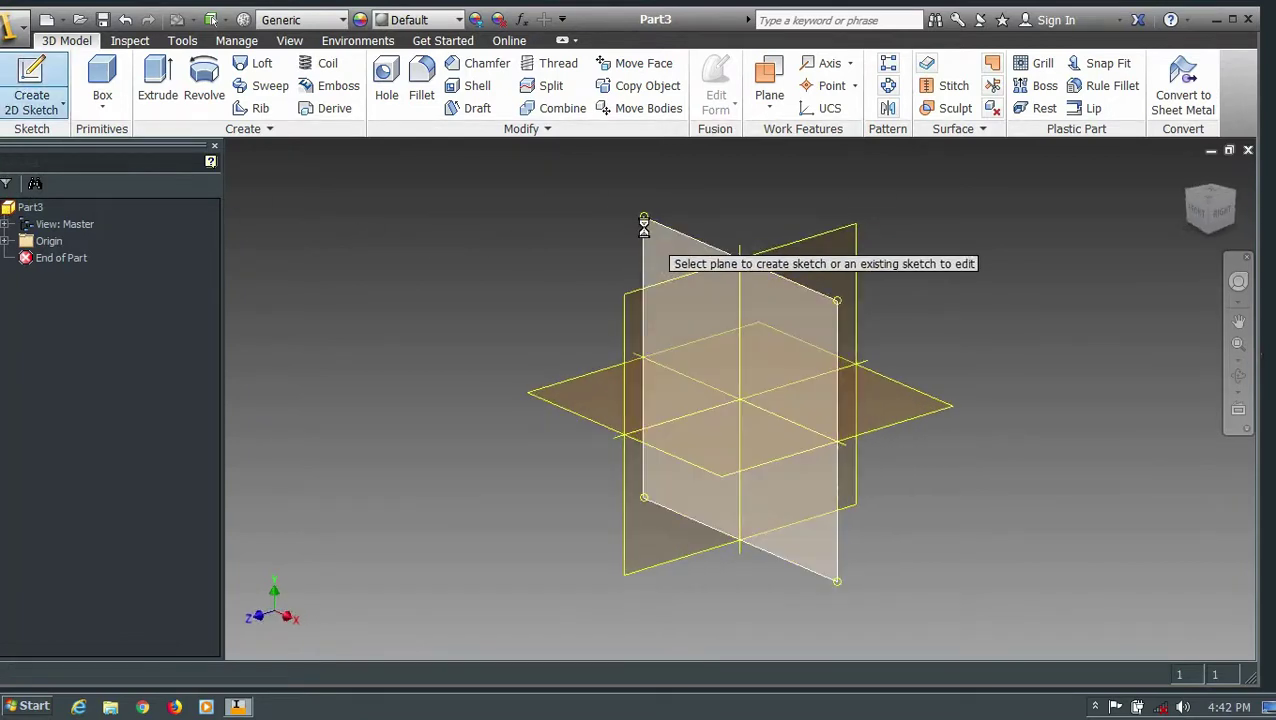
Step: On an origin plane, sketch a 50 mm circle centred on the origin and finish the sketch
{"action": "left_click", "coordinate": [644, 226]}
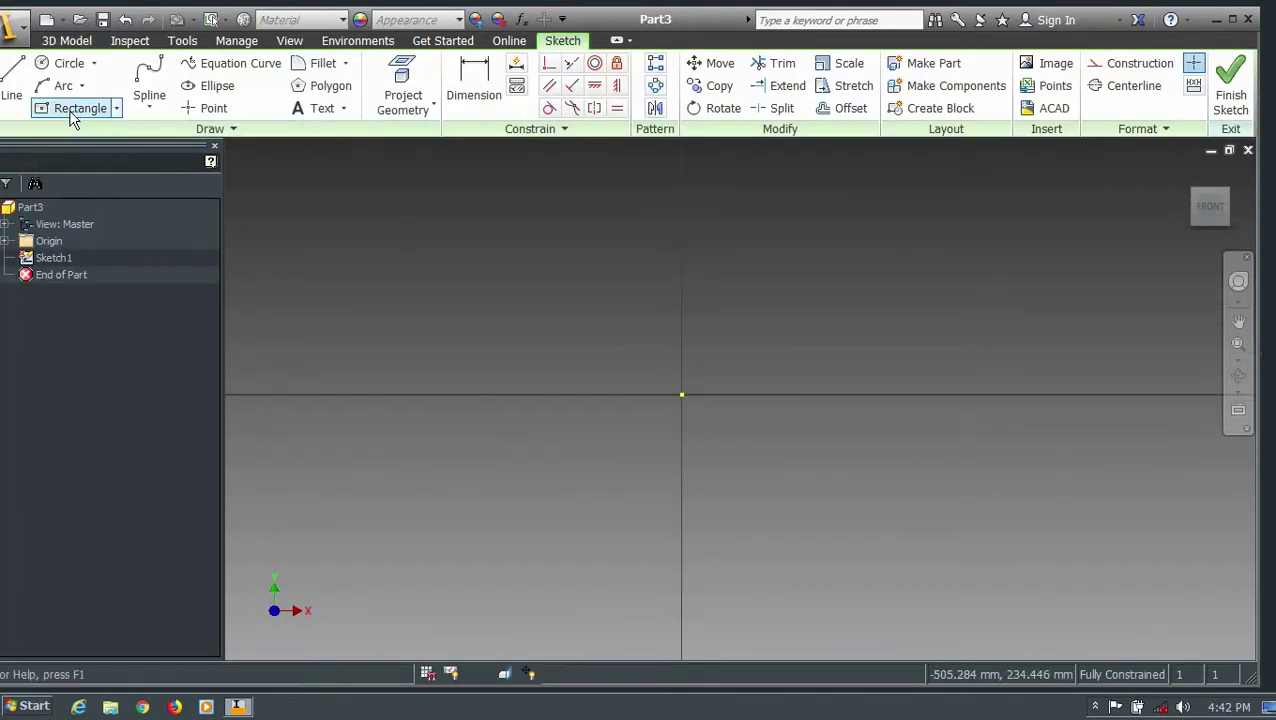
{"action": "left_click", "coordinate": [63, 63]}
{"action": "left_click", "coordinate": [681, 395]}
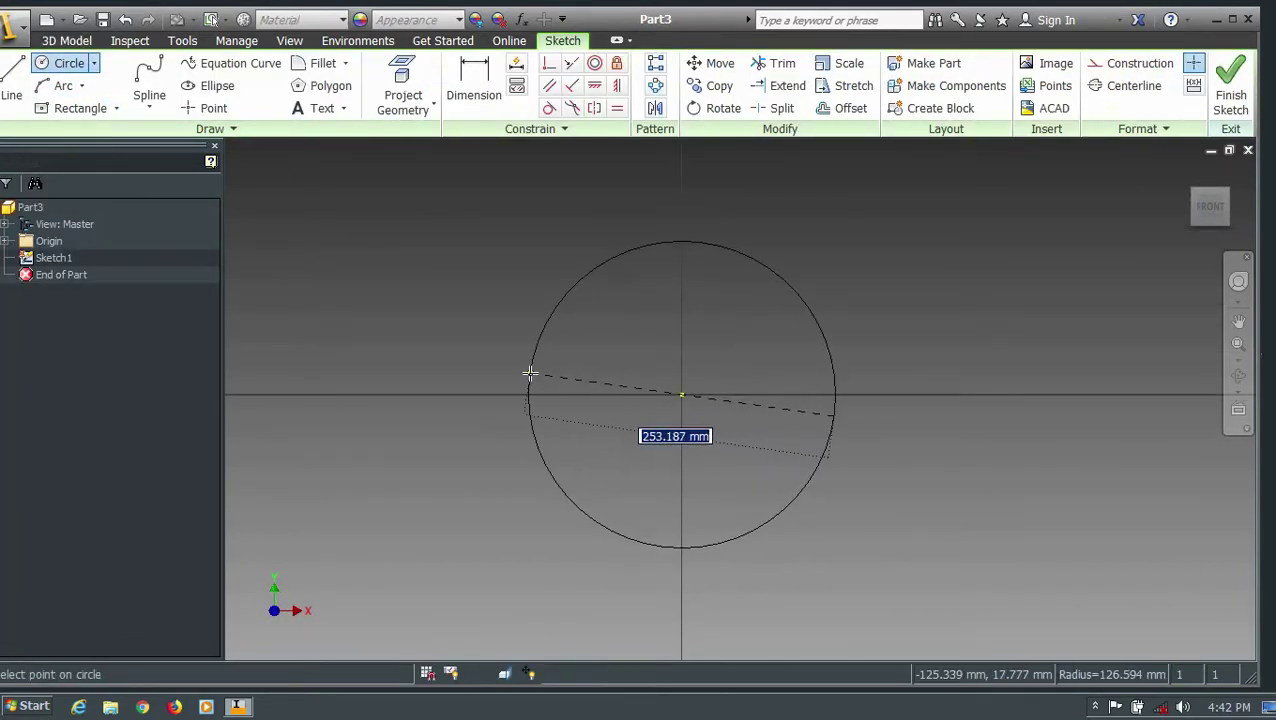
{"action": "type", "text": "50"}
{"action": "key", "text": "Return"}
{"action": "key", "text": "Escape"}
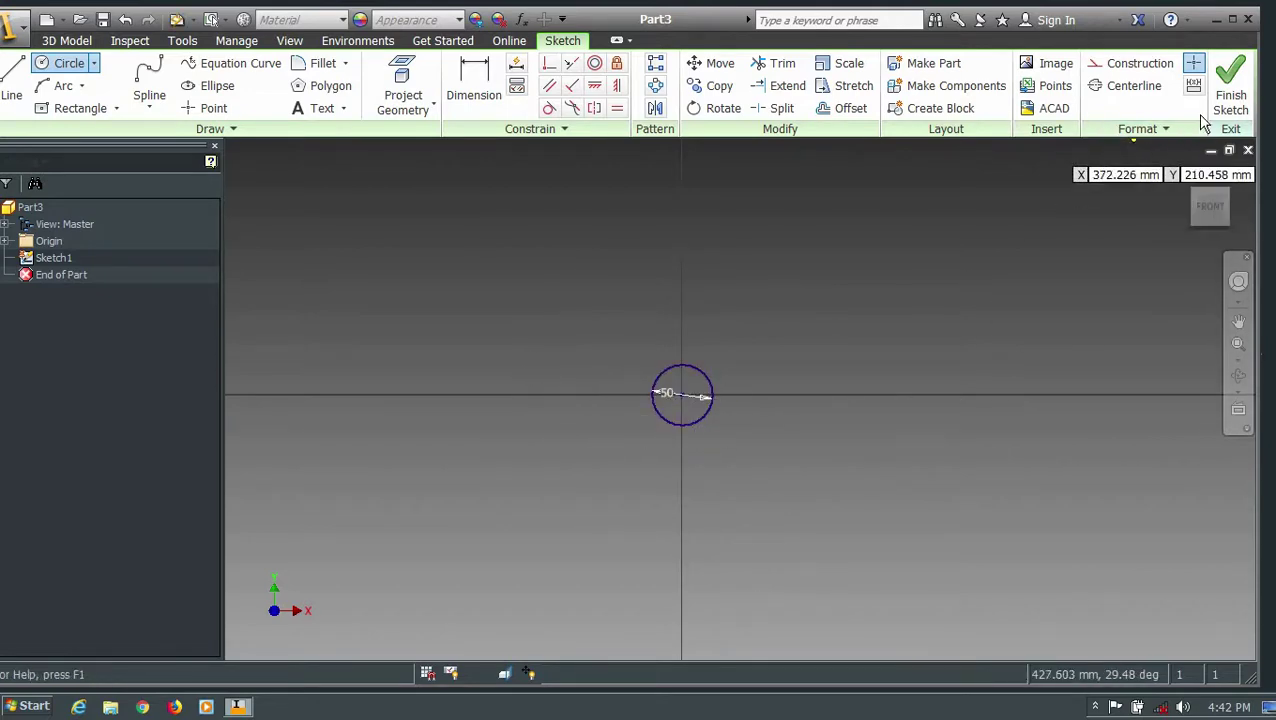
{"action": "left_click", "coordinate": [1216, 112]}
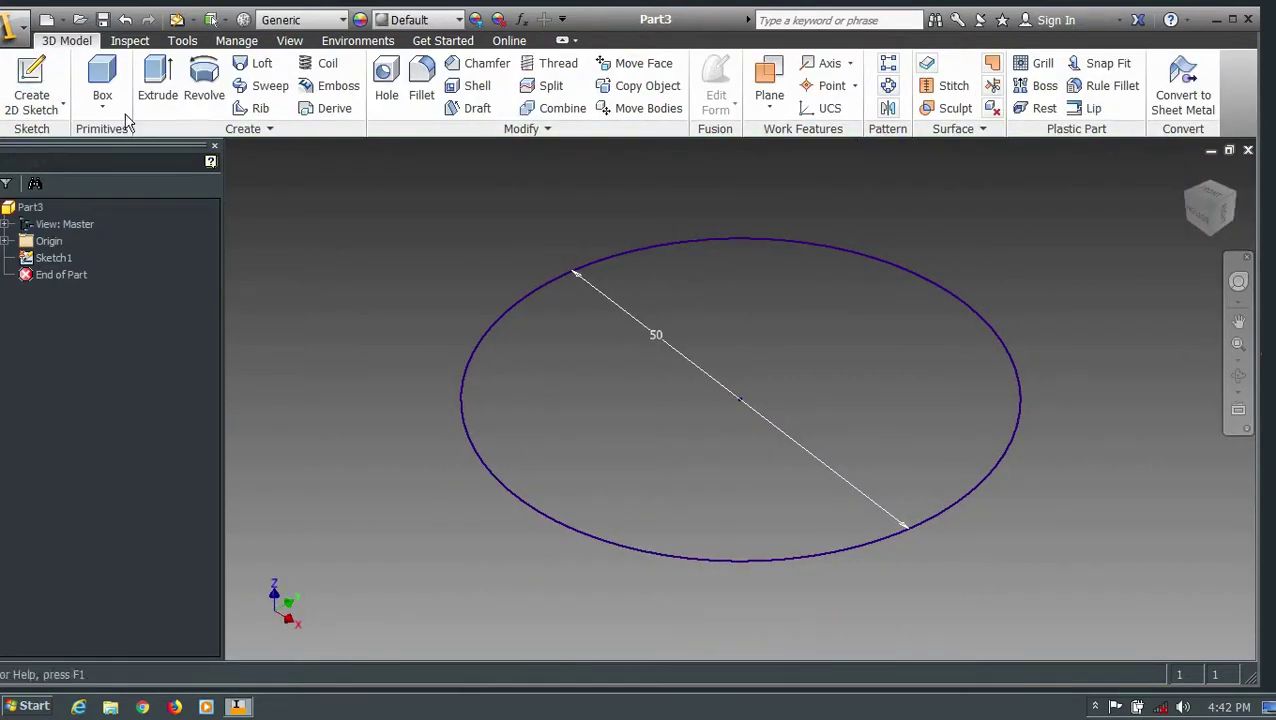
Step: Extrude the circle 60 mm into a solid cylinder
{"action": "left_click", "coordinate": [157, 80]}
{"action": "type", "text": "60"}
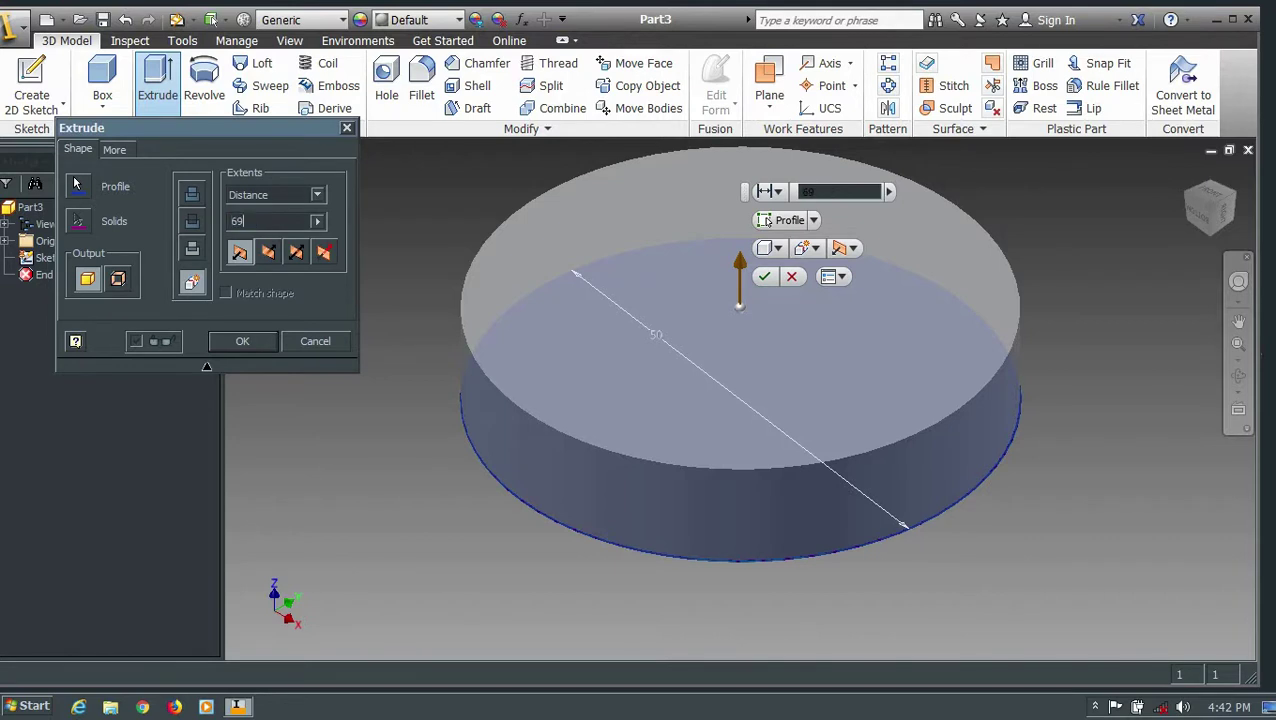
{"action": "left_click", "coordinate": [240, 342]}
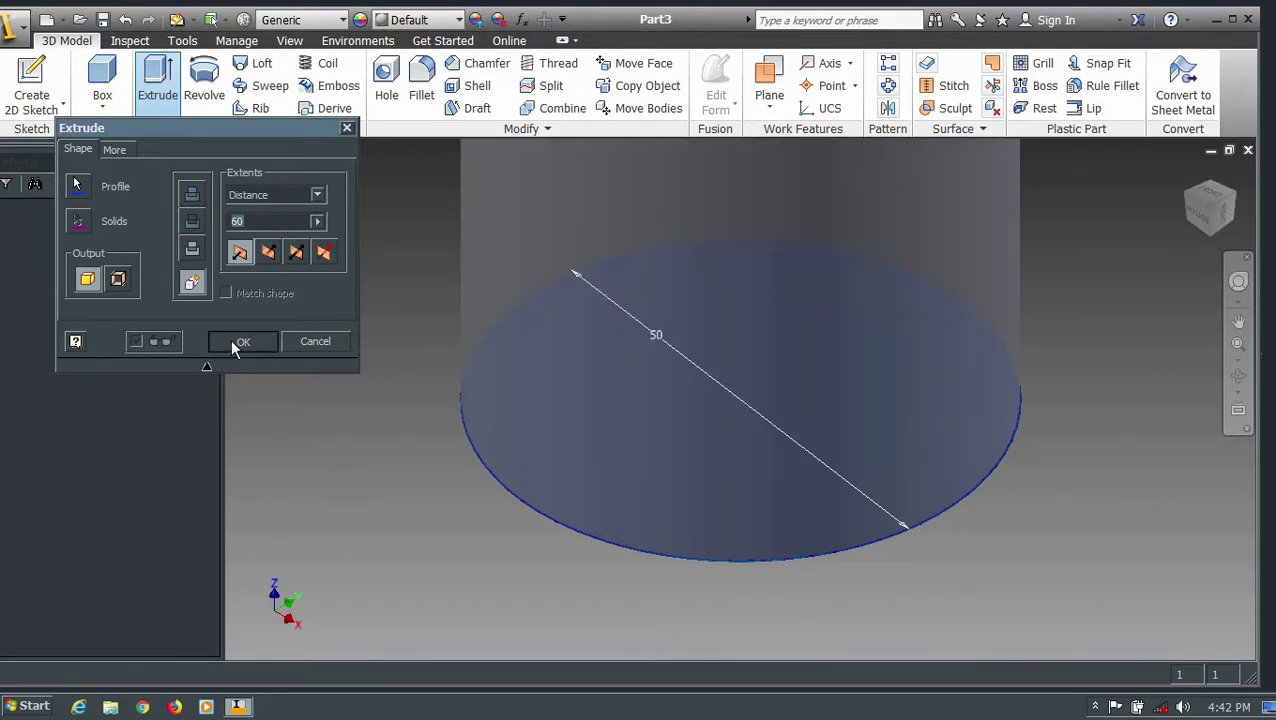
Step: Chamfer the cylinder's top edge by 10 mm
{"action": "left_click", "coordinate": [443, 70]}
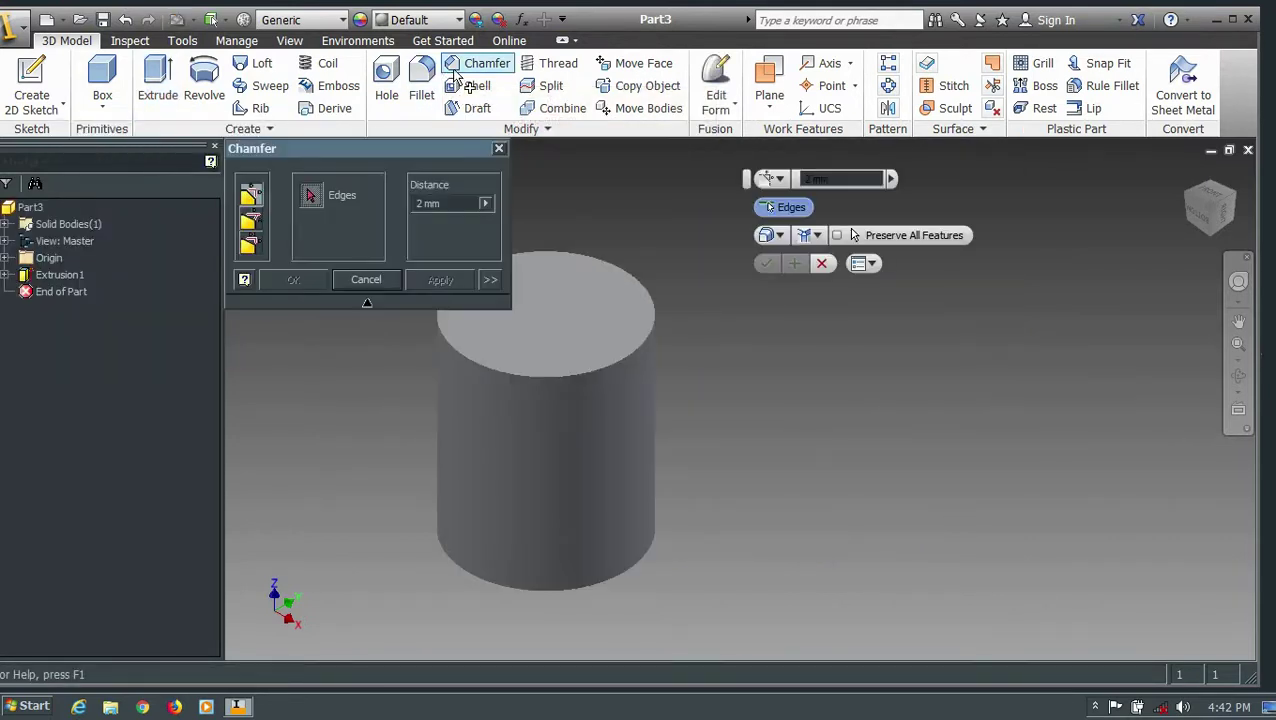
{"action": "type", "text": "10"}
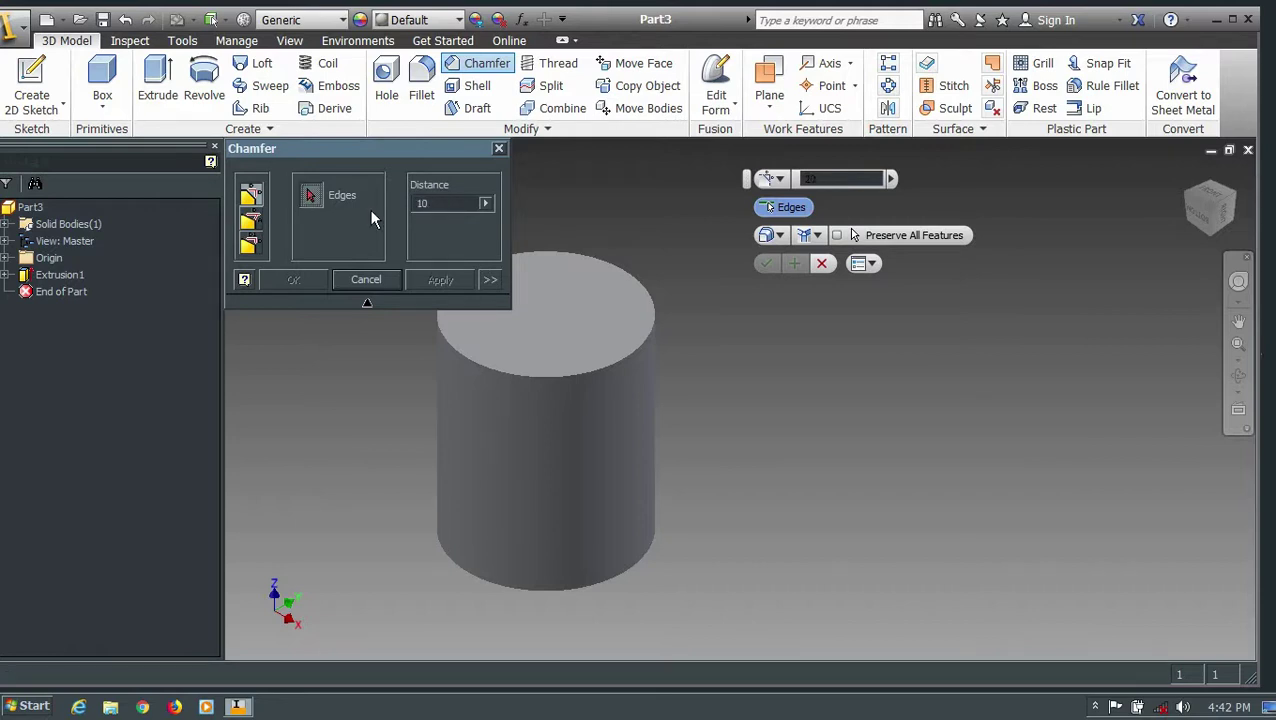
{"action": "left_click", "coordinate": [628, 298]}
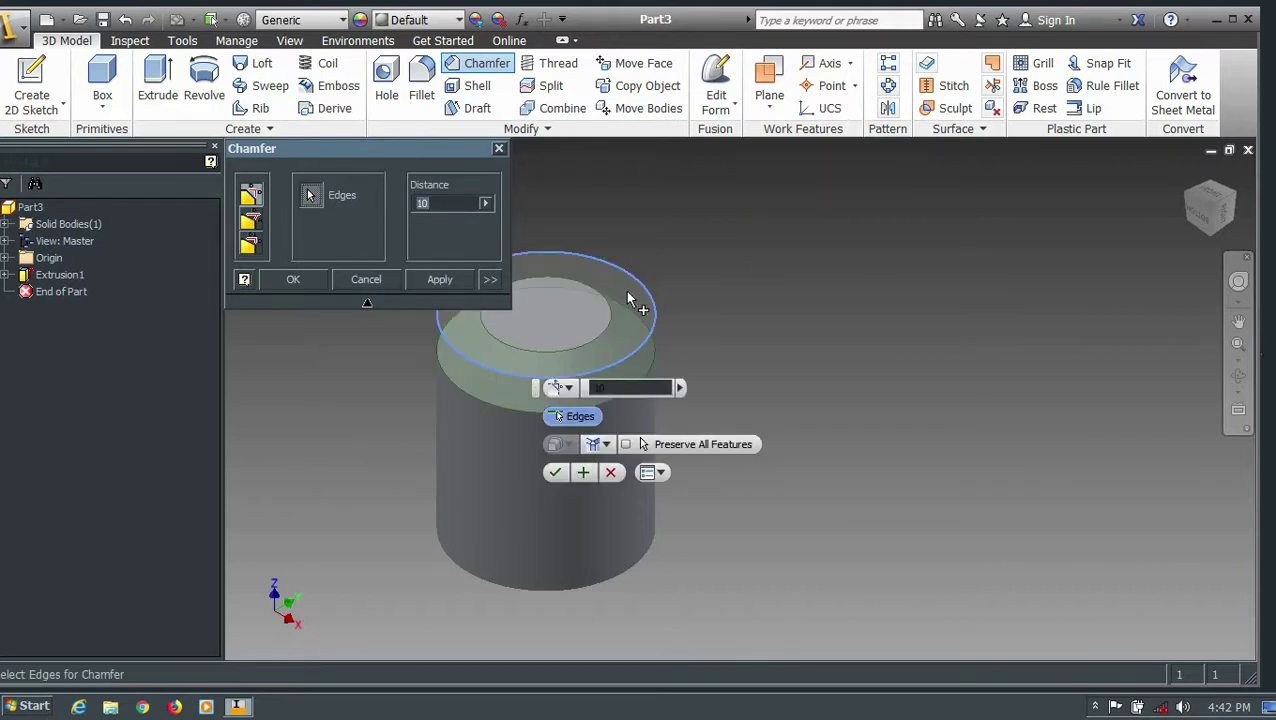
{"action": "left_click", "coordinate": [445, 279]}
{"action": "left_click", "coordinate": [1210, 232]}
Step: Round the cylinder's bottom edge with a 5 mm fillet, then return to the home view
{"action": "left_click", "coordinate": [498, 148]}
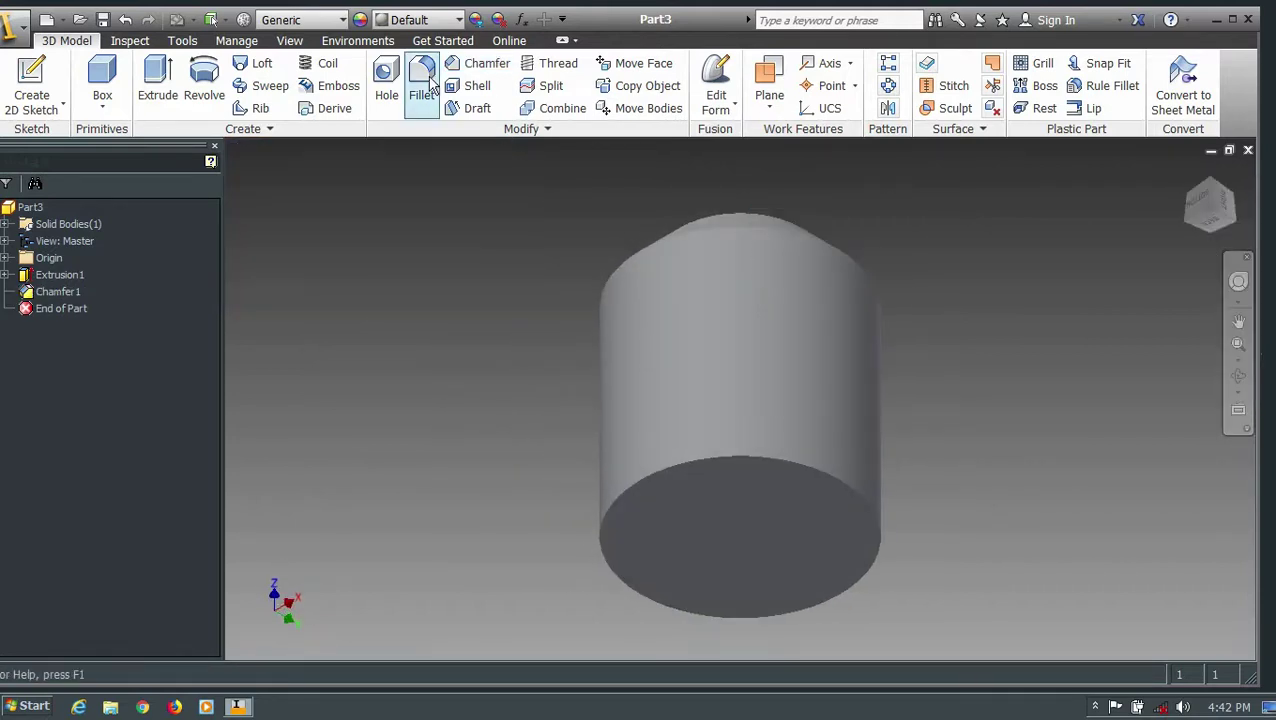
{"action": "left_click", "coordinate": [421, 90]}
{"action": "left_click", "coordinate": [300, 287]}
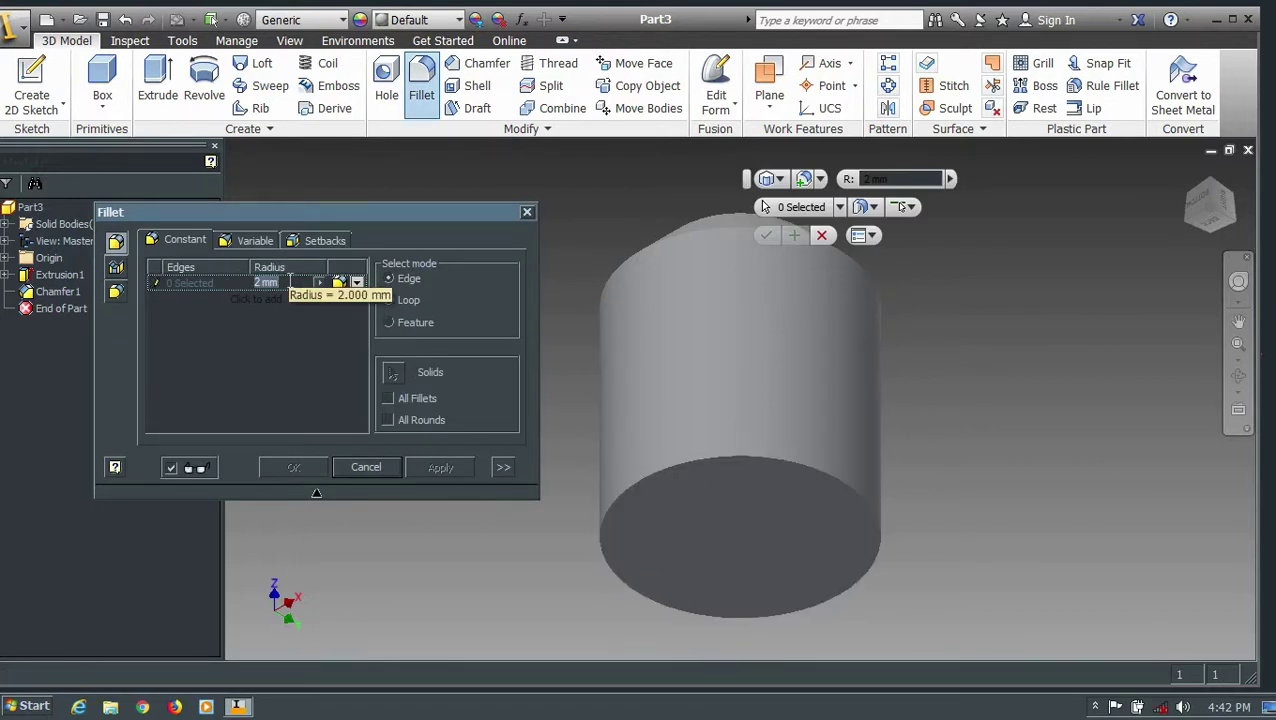
{"action": "type", "text": "5"}
{"action": "left_click", "coordinate": [713, 469]}
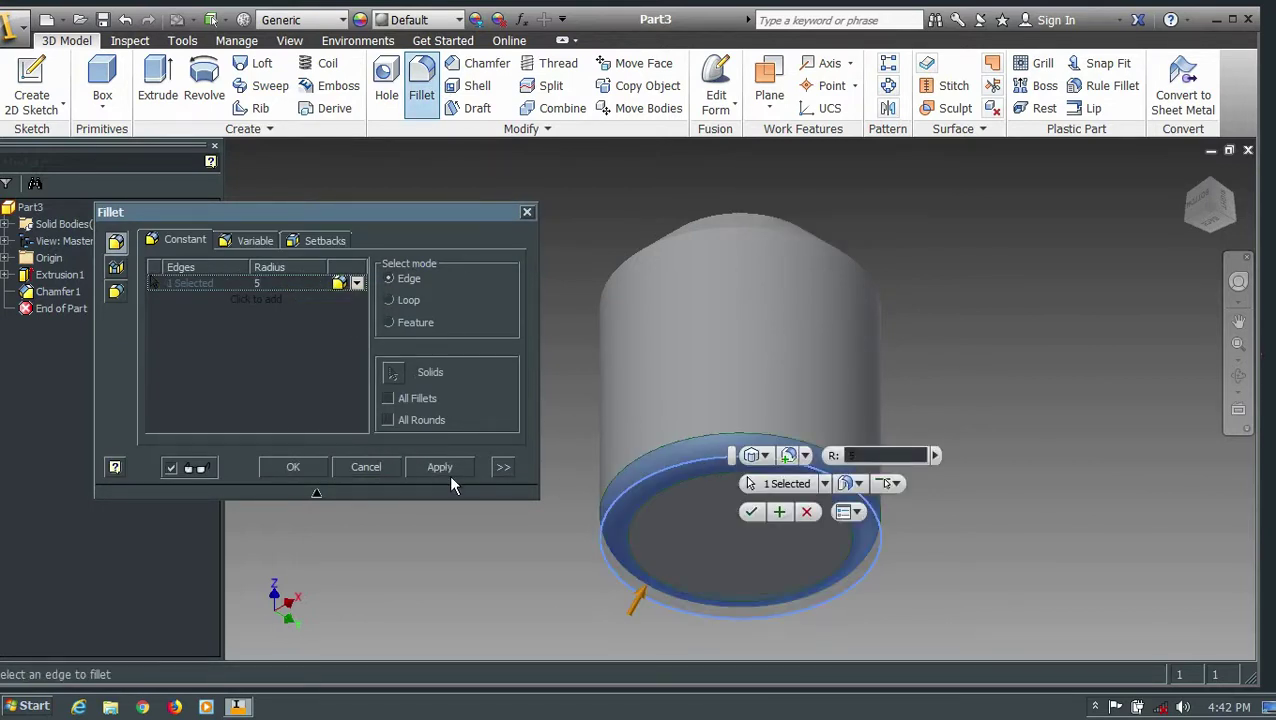
{"action": "left_click", "coordinate": [442, 469]}
{"action": "left_click", "coordinate": [527, 212]}
{"action": "right_click", "coordinate": [1186, 200]}
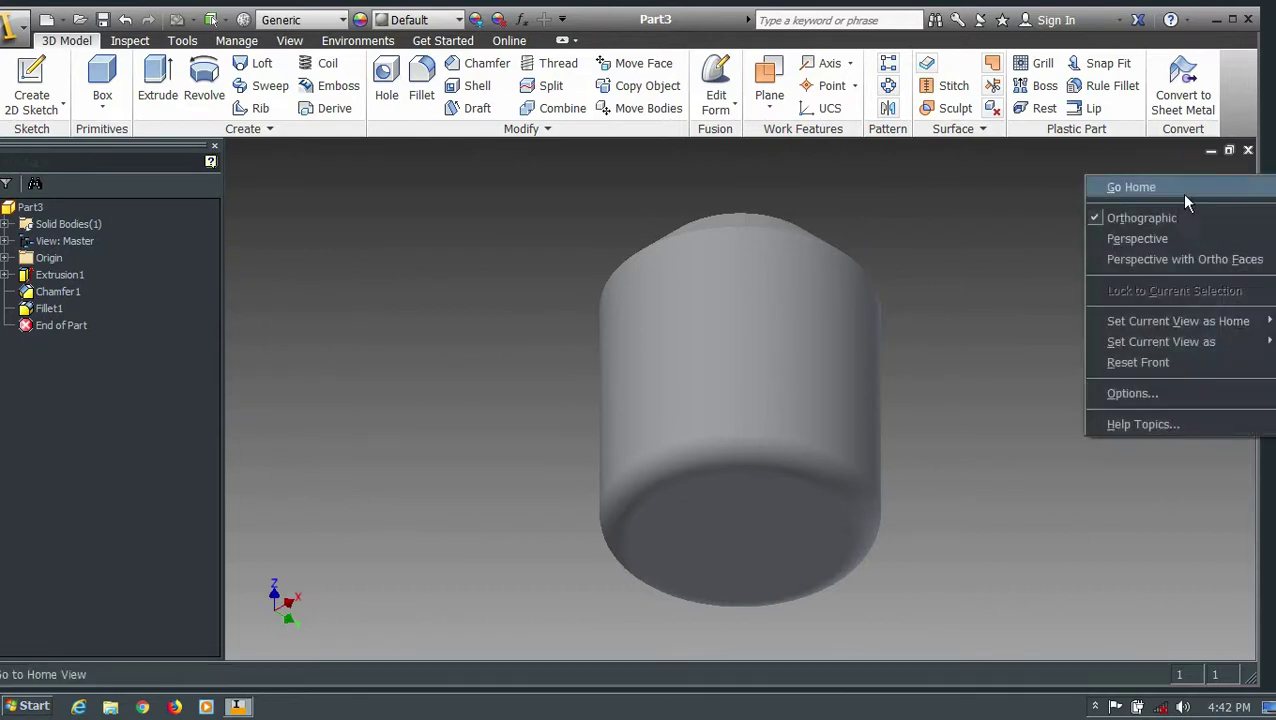
{"action": "left_click", "coordinate": [1184, 196]}
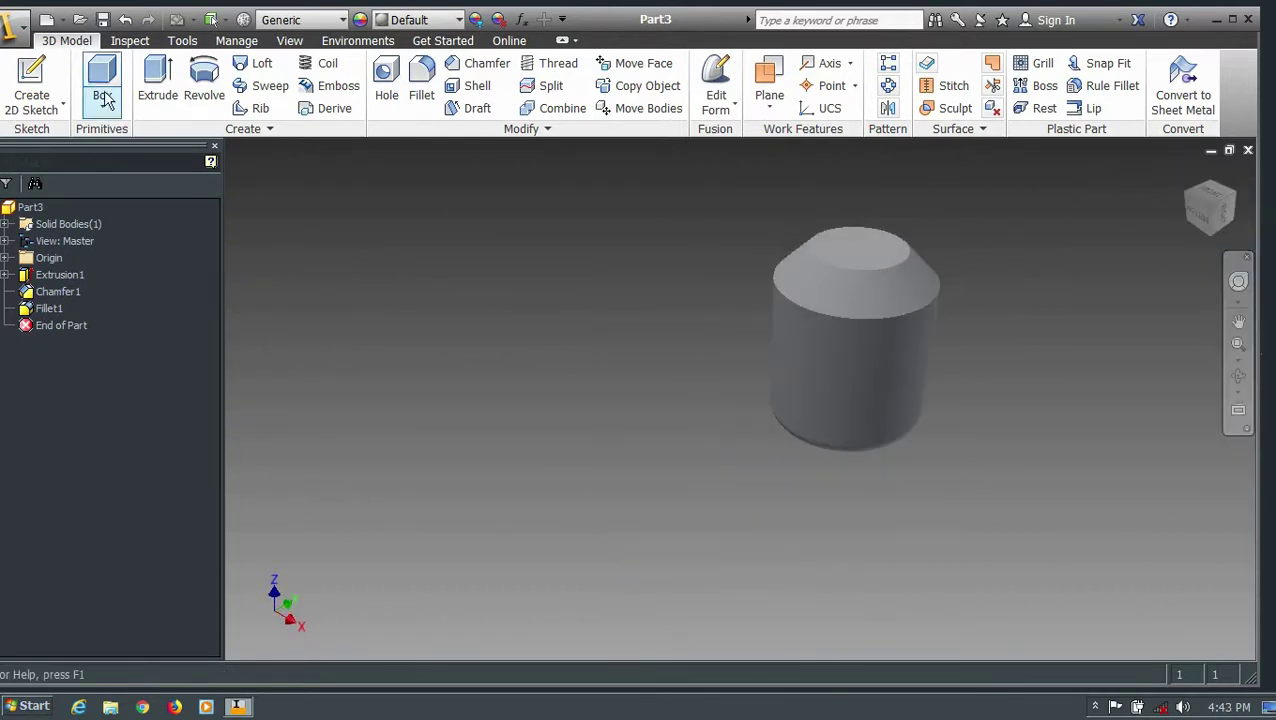
Step: On the cylinder's top face, sketch a centred 50 × 50 mm square
{"action": "left_click", "coordinate": [31, 85]}
{"action": "left_click", "coordinate": [870, 266]}
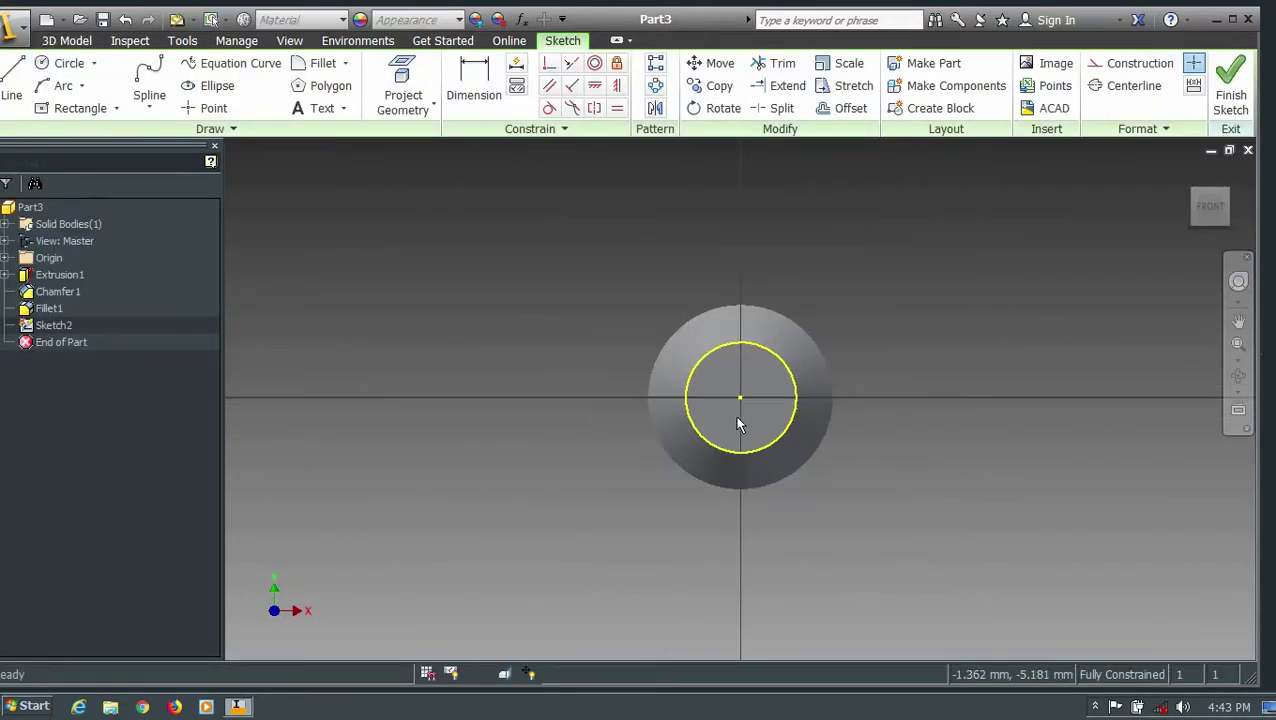
{"action": "left_click", "coordinate": [80, 108]}
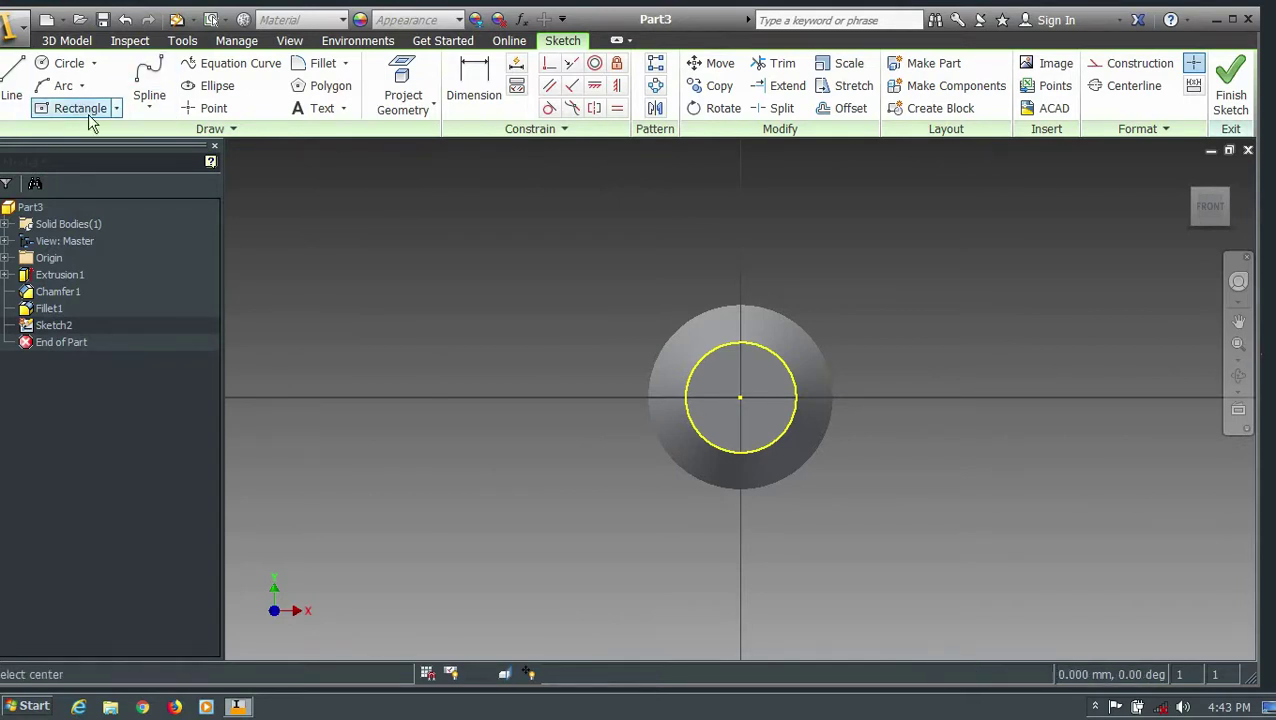
{"action": "left_click", "coordinate": [742, 398]}
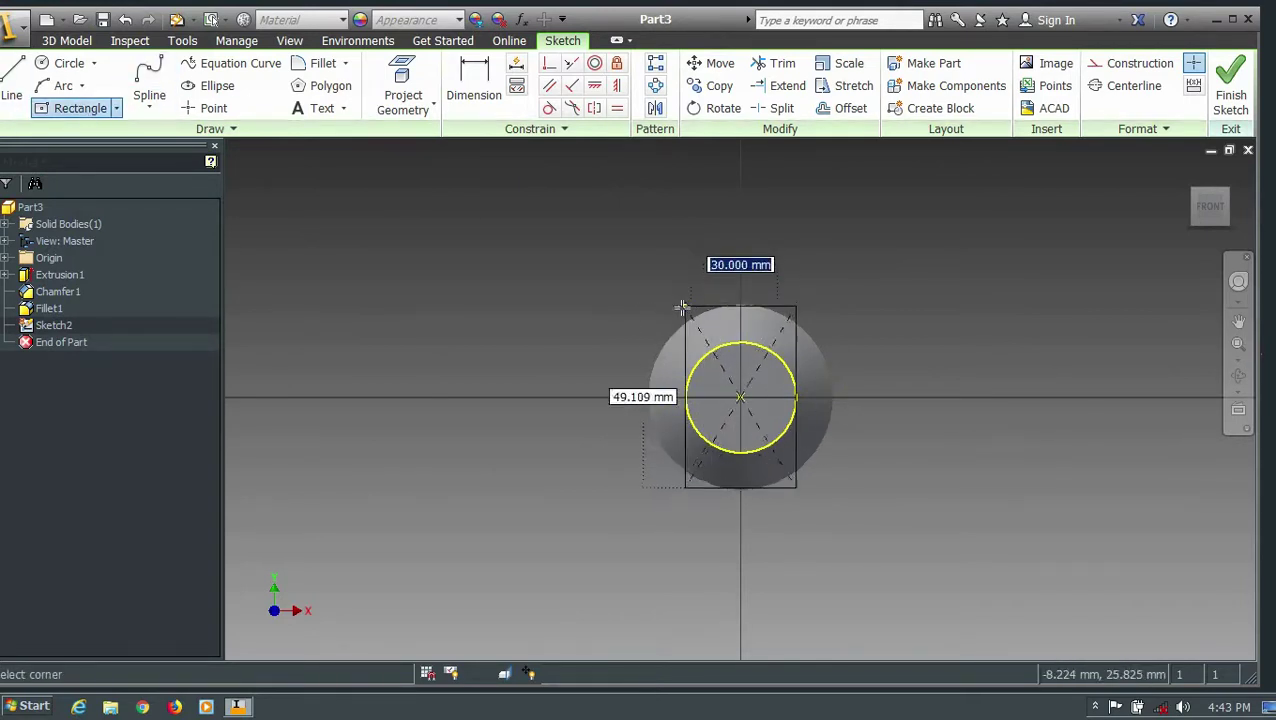
{"action": "left_click", "coordinate": [646, 302]}
{"action": "key", "text": "d"}
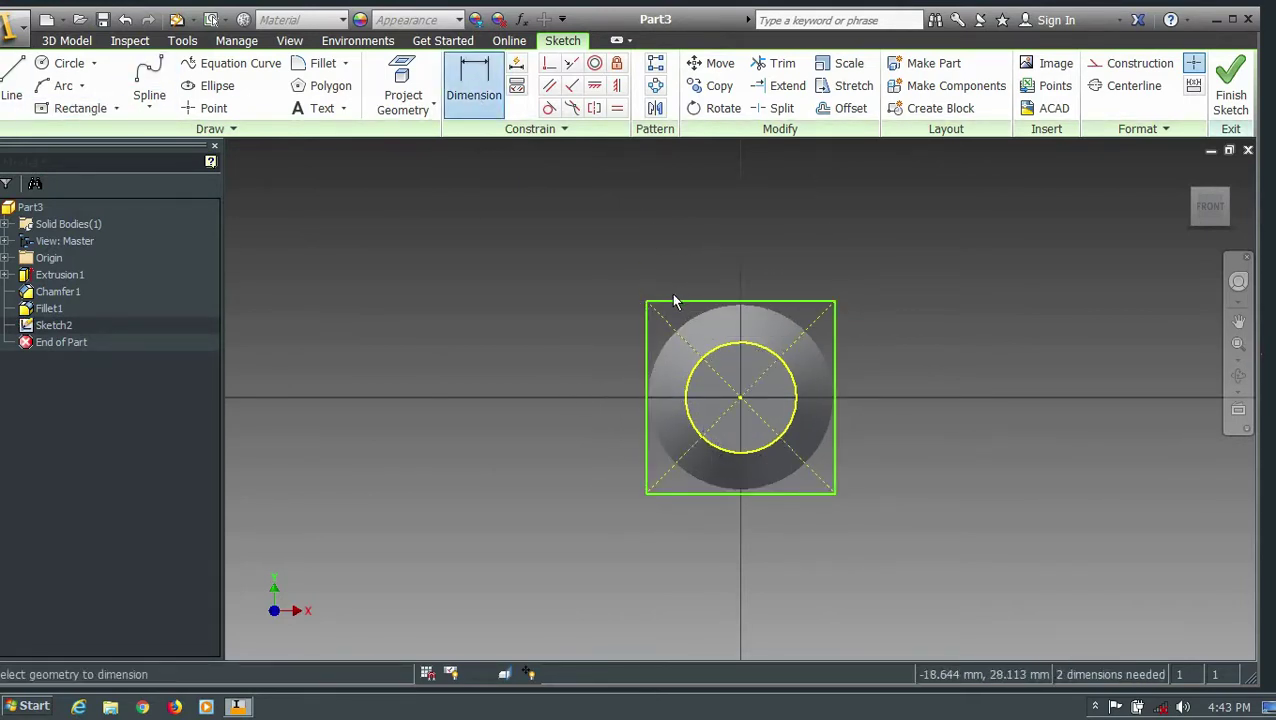
{"action": "left_click", "coordinate": [674, 301]}
{"action": "left_click", "coordinate": [664, 266]}
{"action": "type", "text": "50"}
{"action": "key", "text": "Return"}
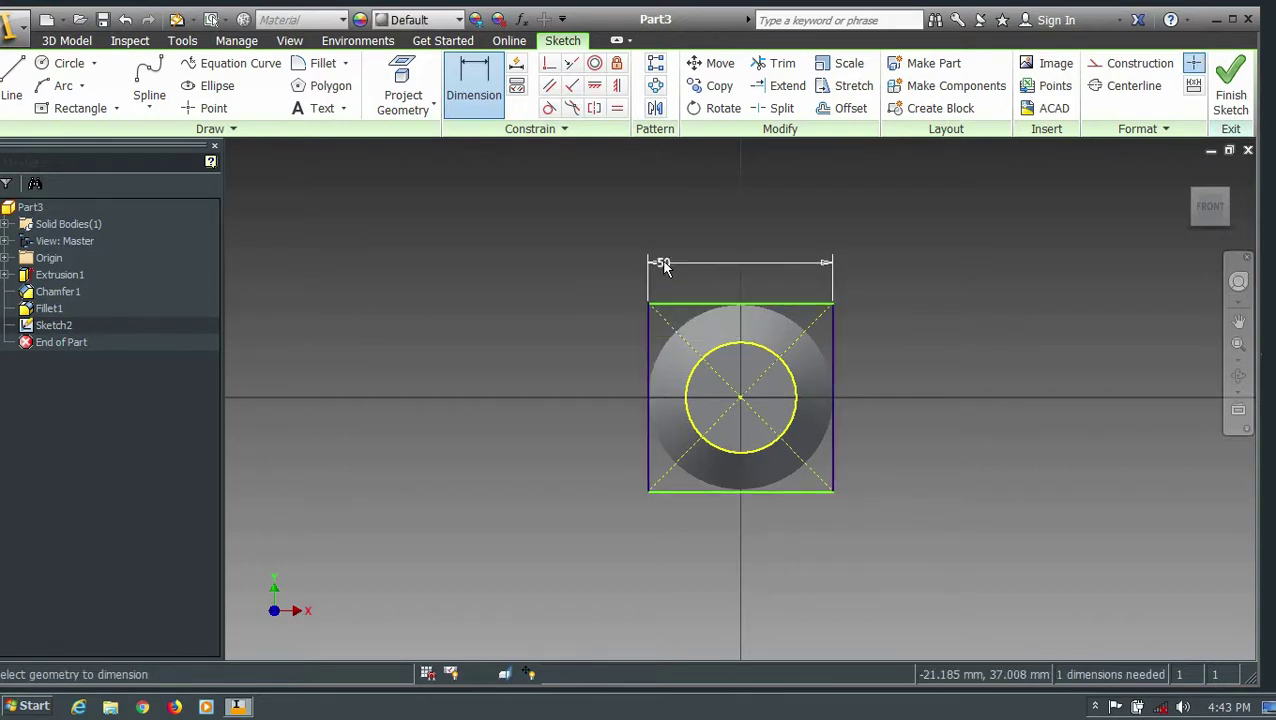
{"action": "left_click", "coordinate": [833, 335]}
{"action": "left_click", "coordinate": [903, 347]}
{"action": "key", "text": "Return"}
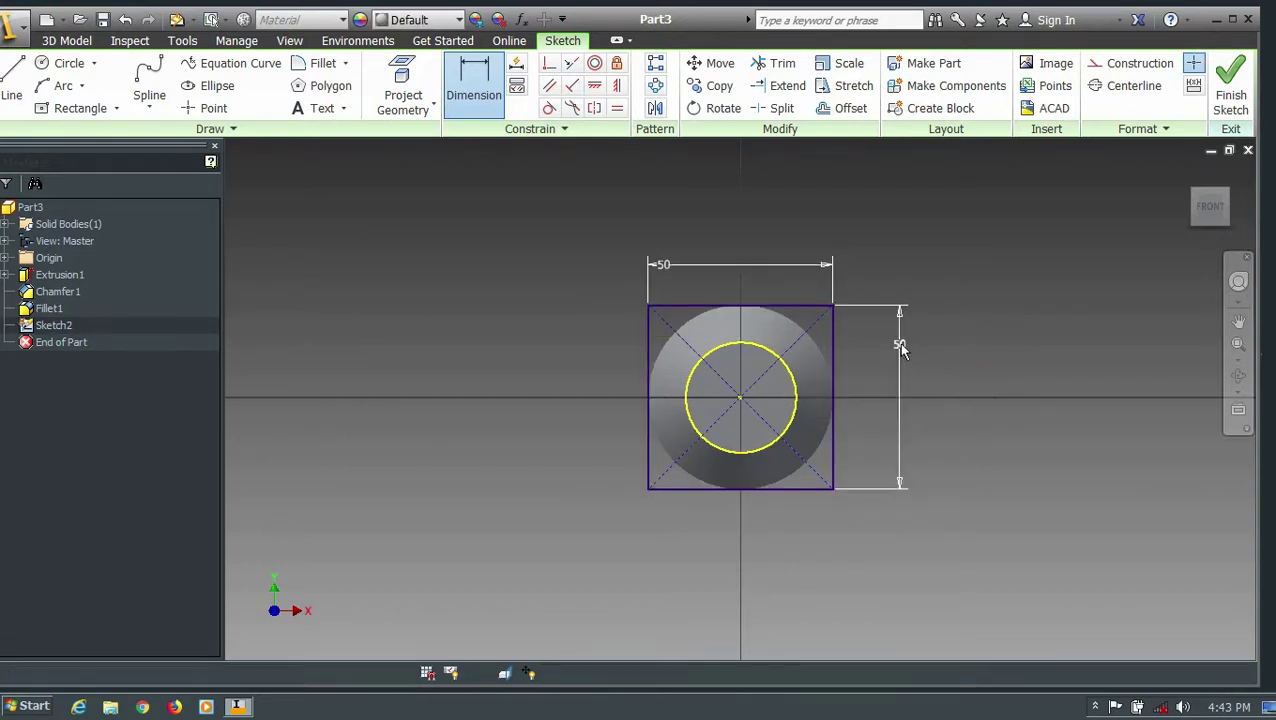
{"action": "left_click", "coordinate": [1231, 90]}
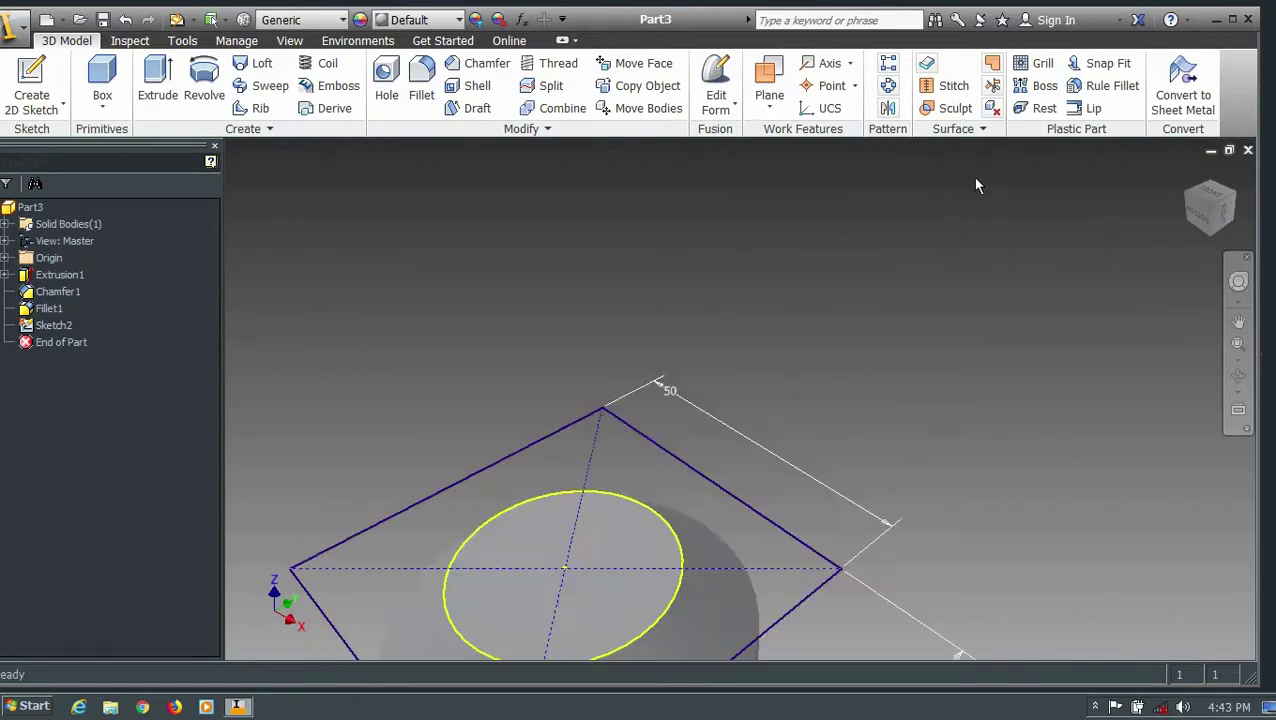
Step: Extrude the square profile 60 mm into a block on the cylinder
{"action": "left_click", "coordinate": [157, 80]}
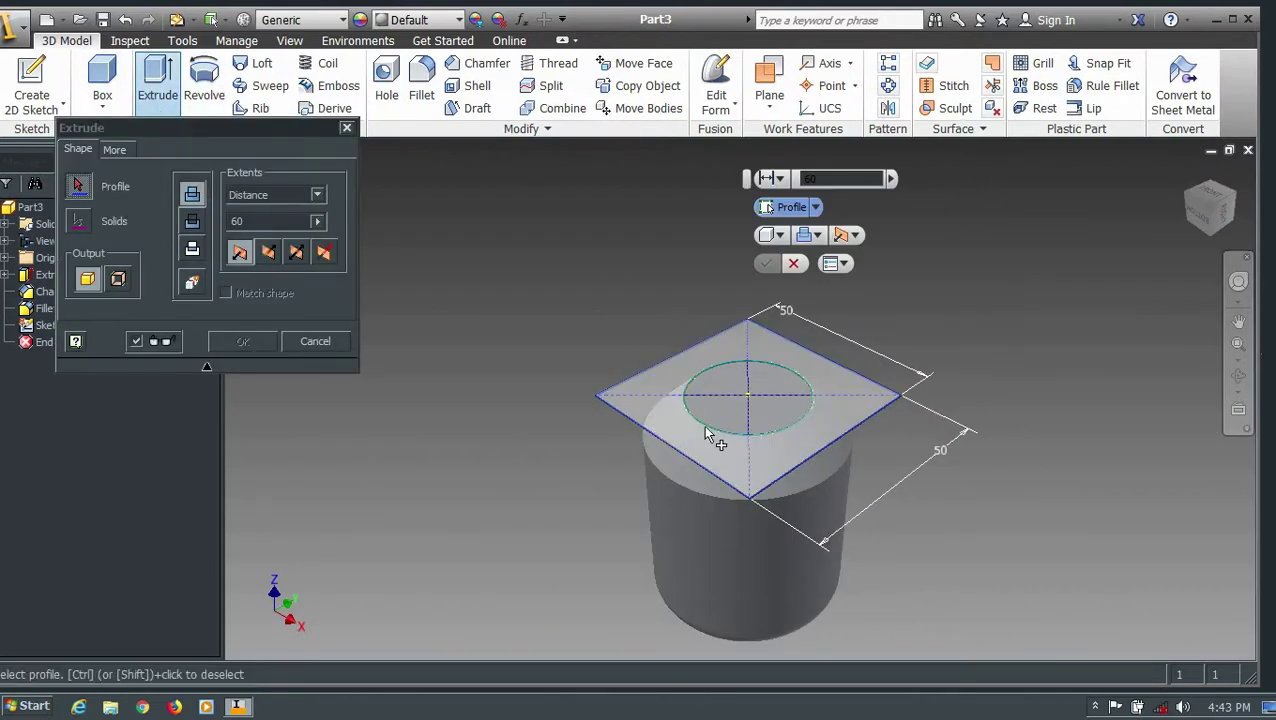
{"action": "left_click", "coordinate": [655, 416]}
{"action": "left_click", "coordinate": [662, 410]}
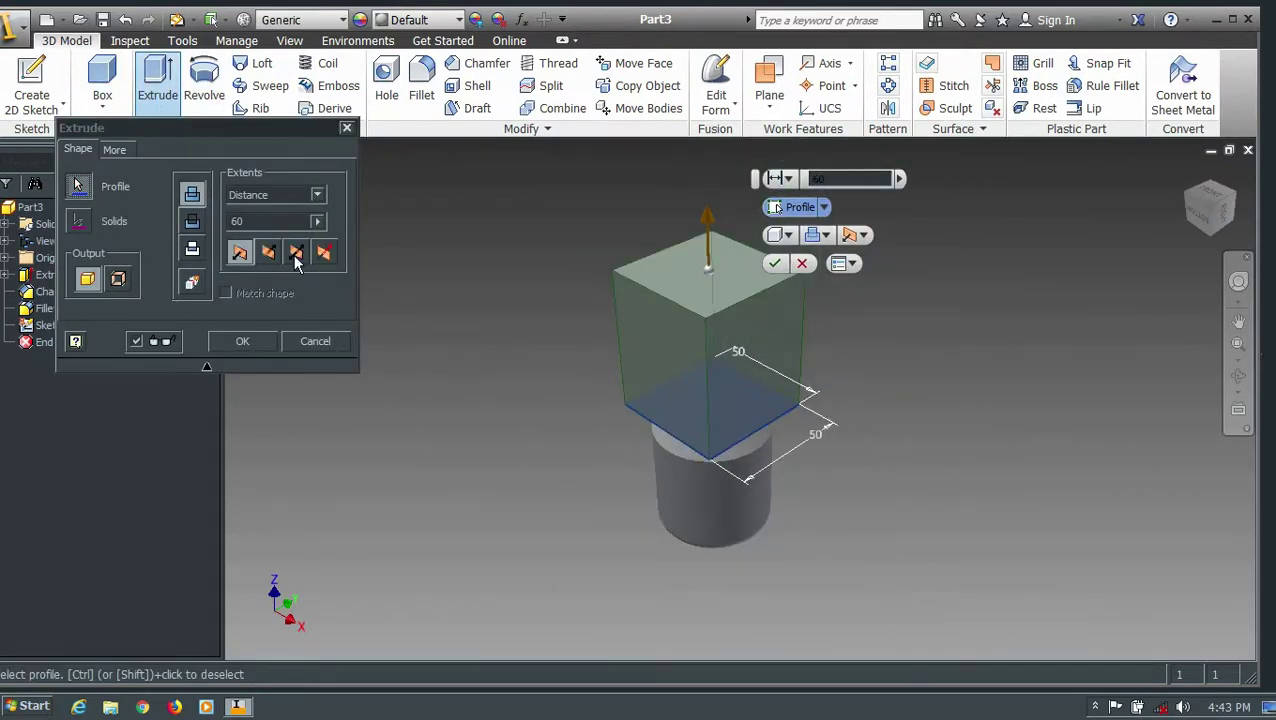
{"action": "left_click", "coordinate": [1184, 180]}
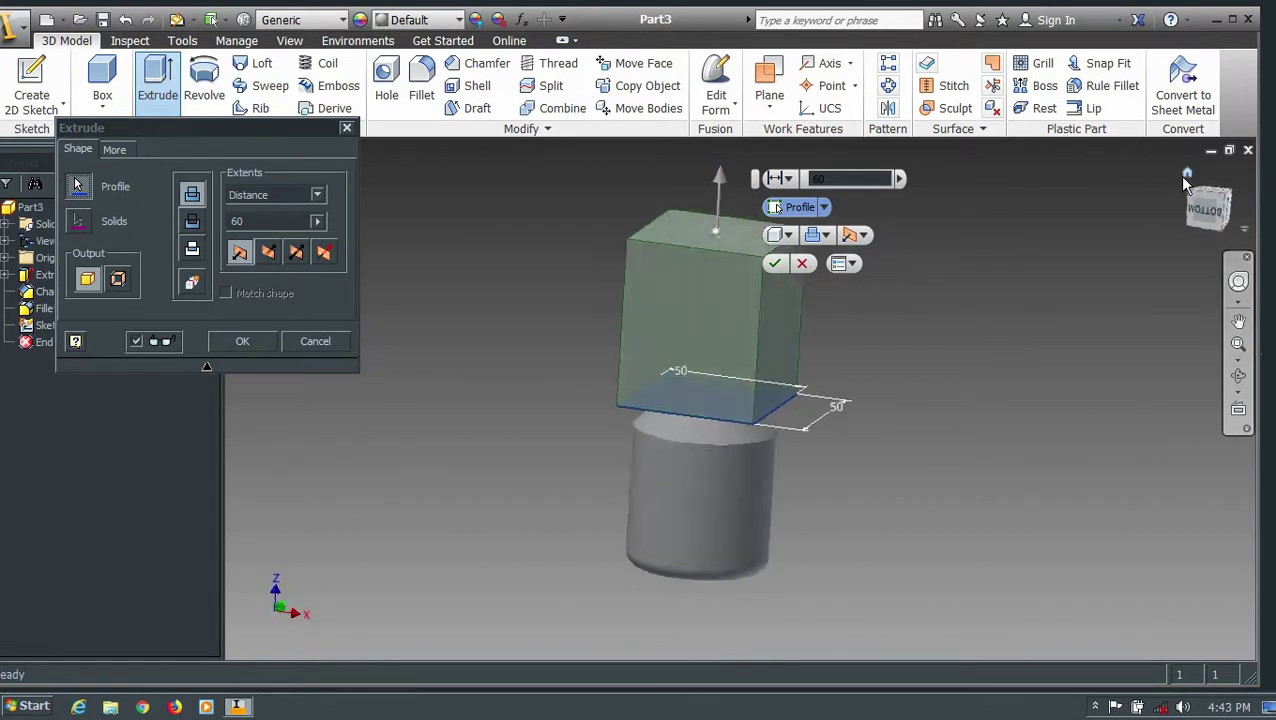
{"action": "left_click", "coordinate": [1185, 176]}
{"action": "left_click", "coordinate": [242, 341]}
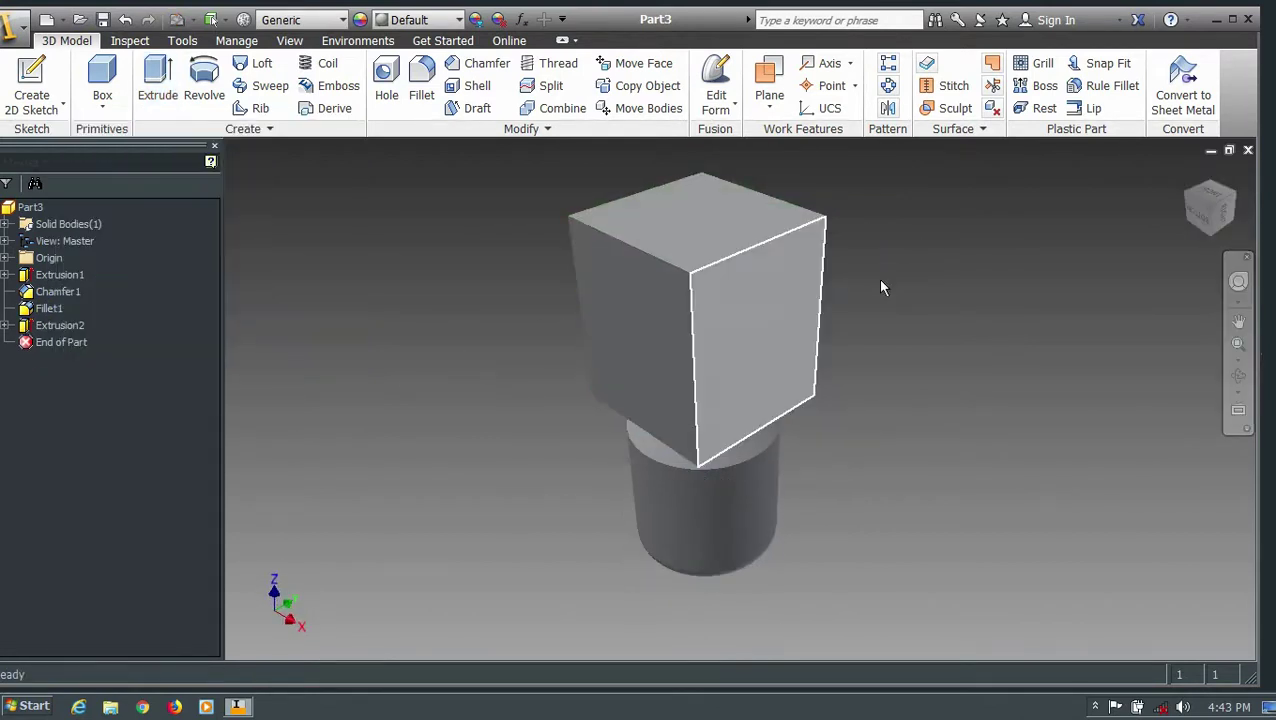
Step: On the block's top face, draw a two-point rectangle 85 mm tall above the head
{"action": "left_click", "coordinate": [44, 103]}
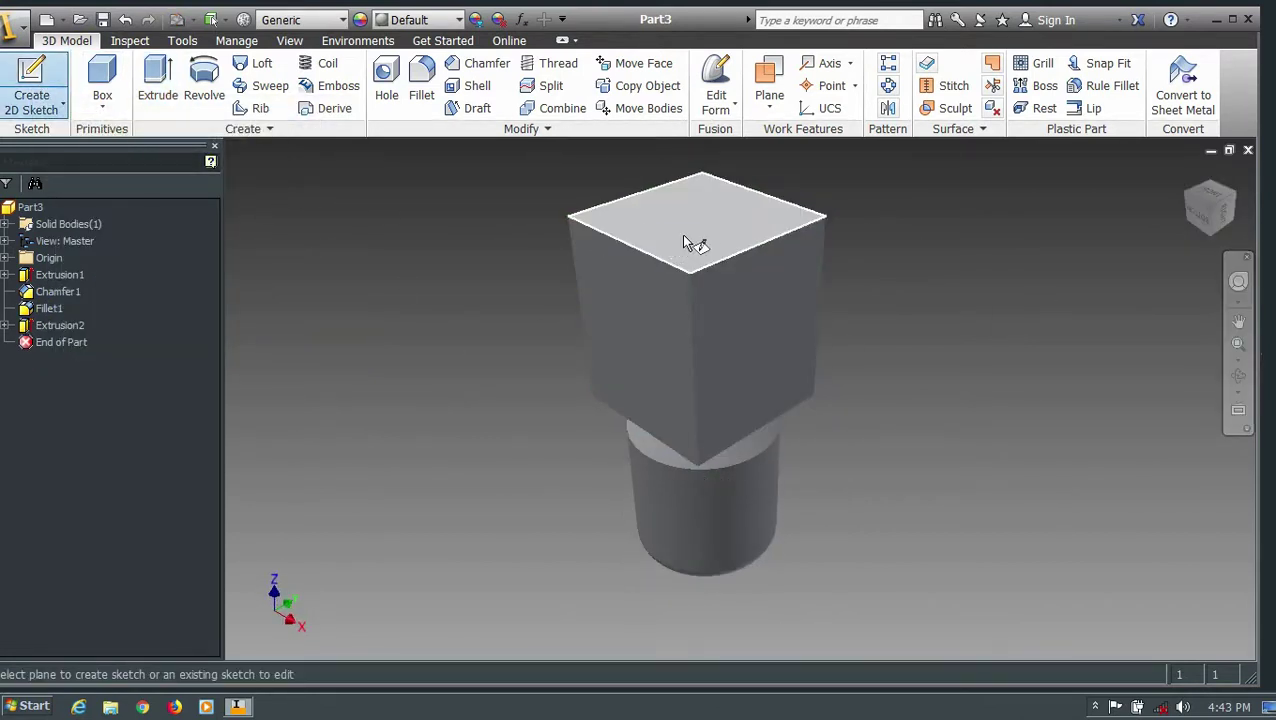
{"action": "left_click", "coordinate": [656, 263]}
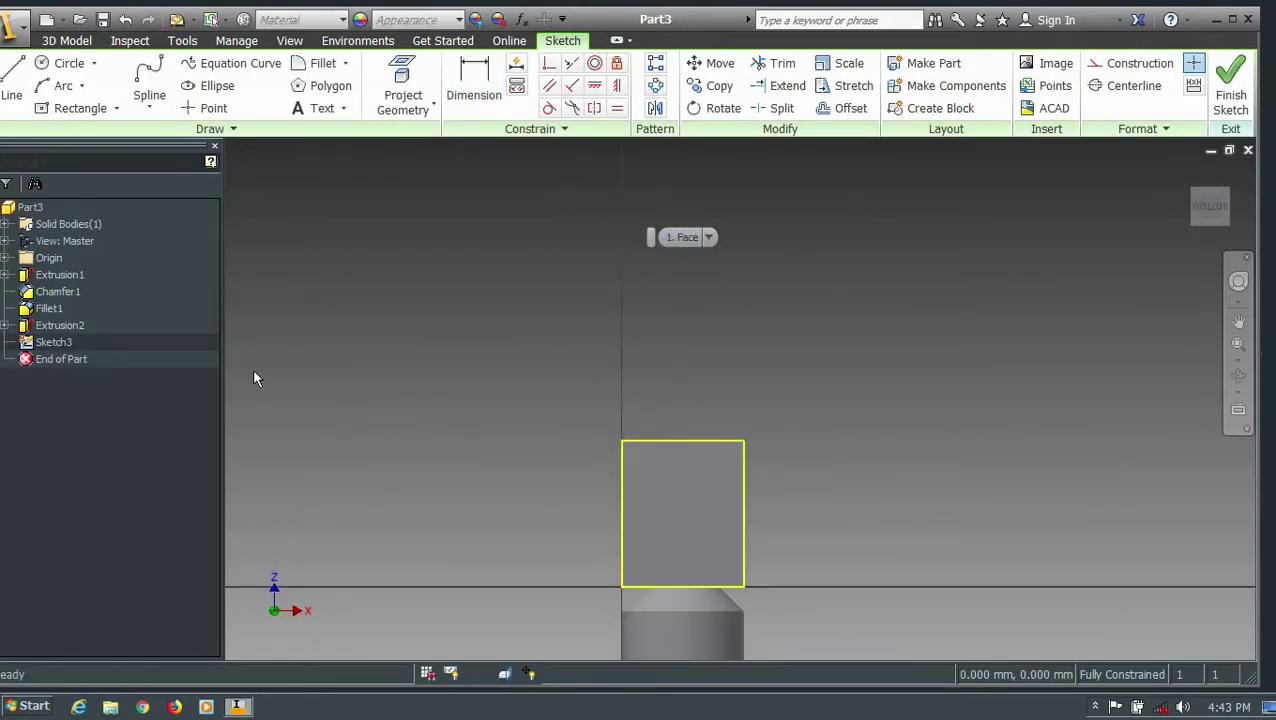
{"action": "left_click", "coordinate": [116, 108]}
{"action": "left_click", "coordinate": [70, 135]}
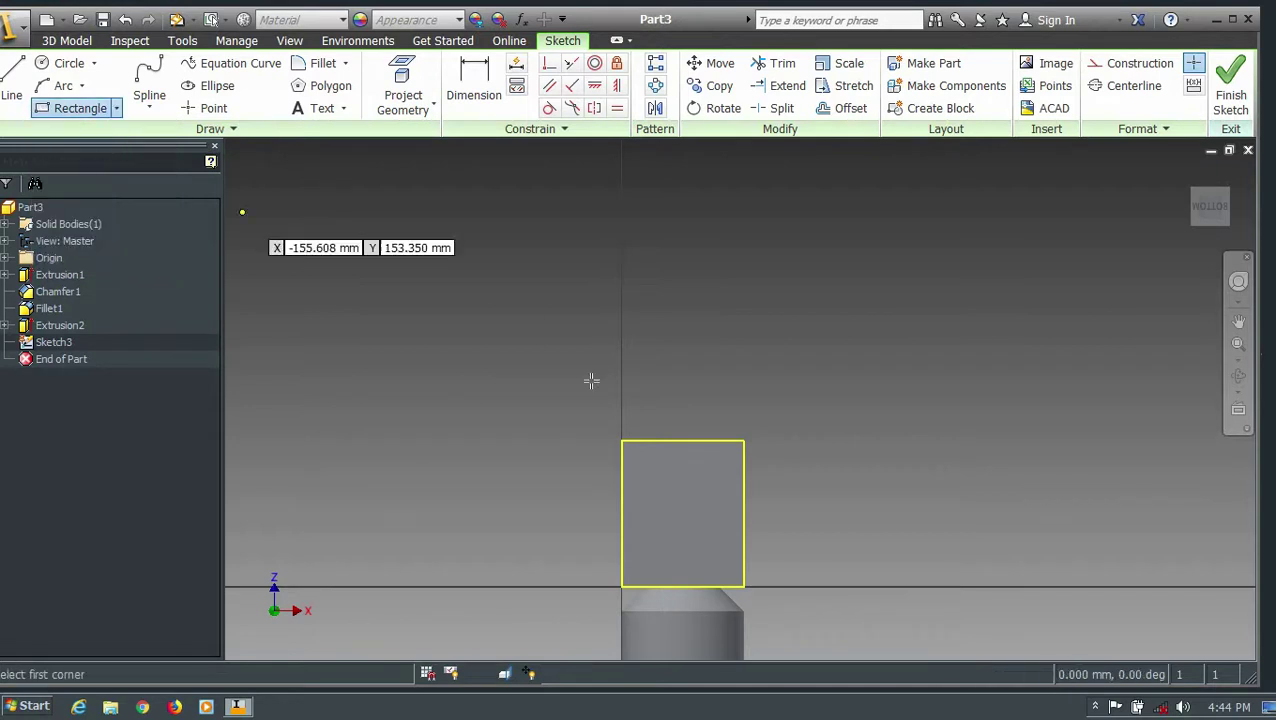
{"action": "left_click", "coordinate": [622, 440]}
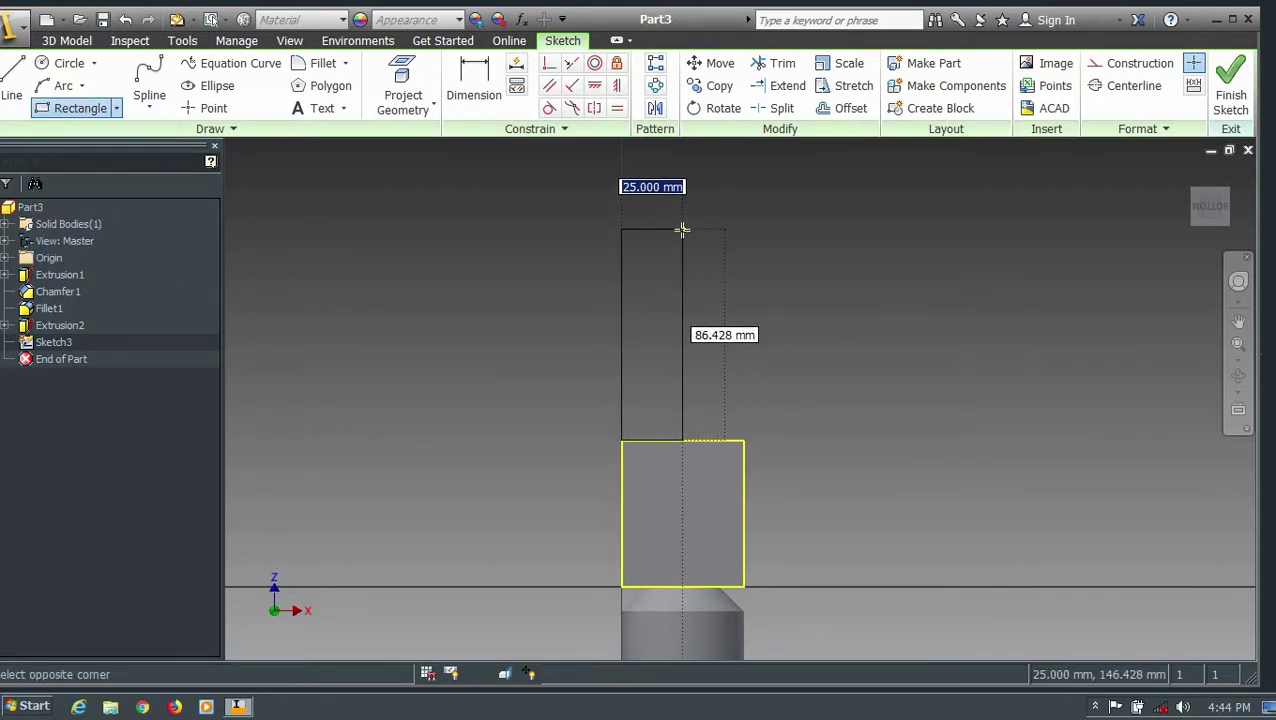
{"action": "left_click", "coordinate": [682, 230]}
{"action": "key", "text": "d"}
{"action": "left_click", "coordinate": [683, 300]}
{"action": "left_click", "coordinate": [737, 323]}
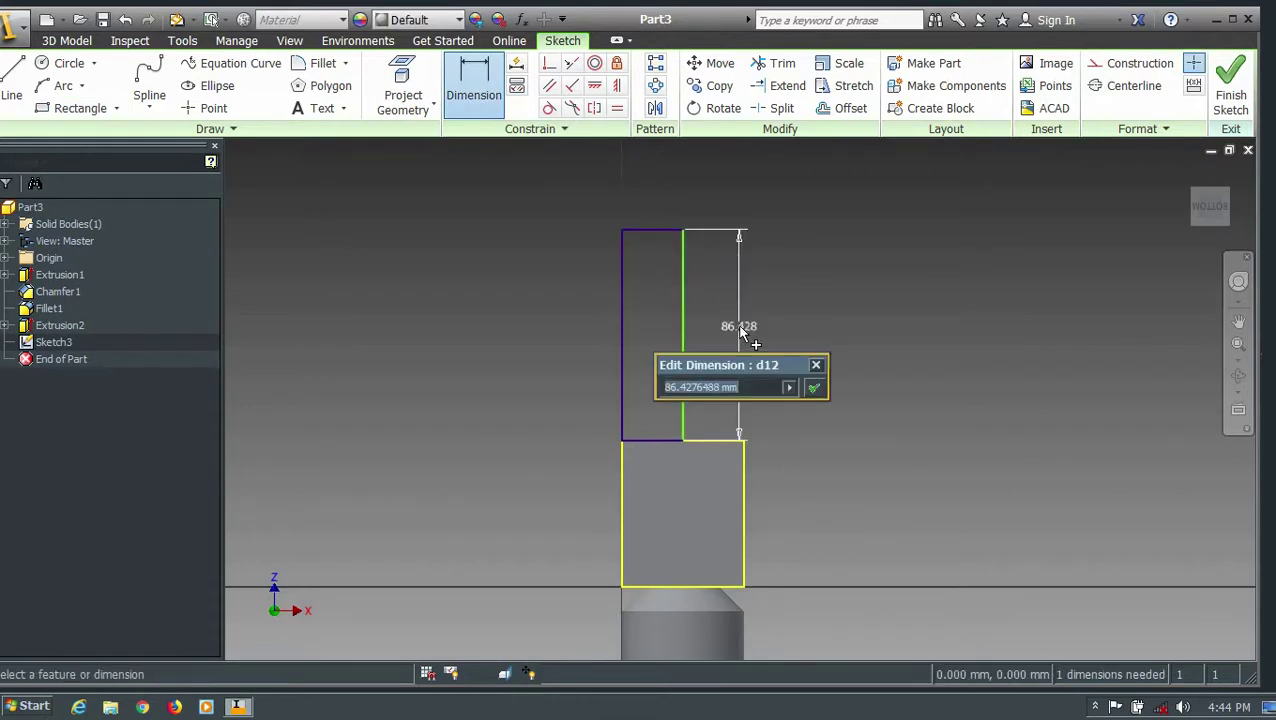
{"action": "type", "text": "85"}
{"action": "key", "text": "Return"}
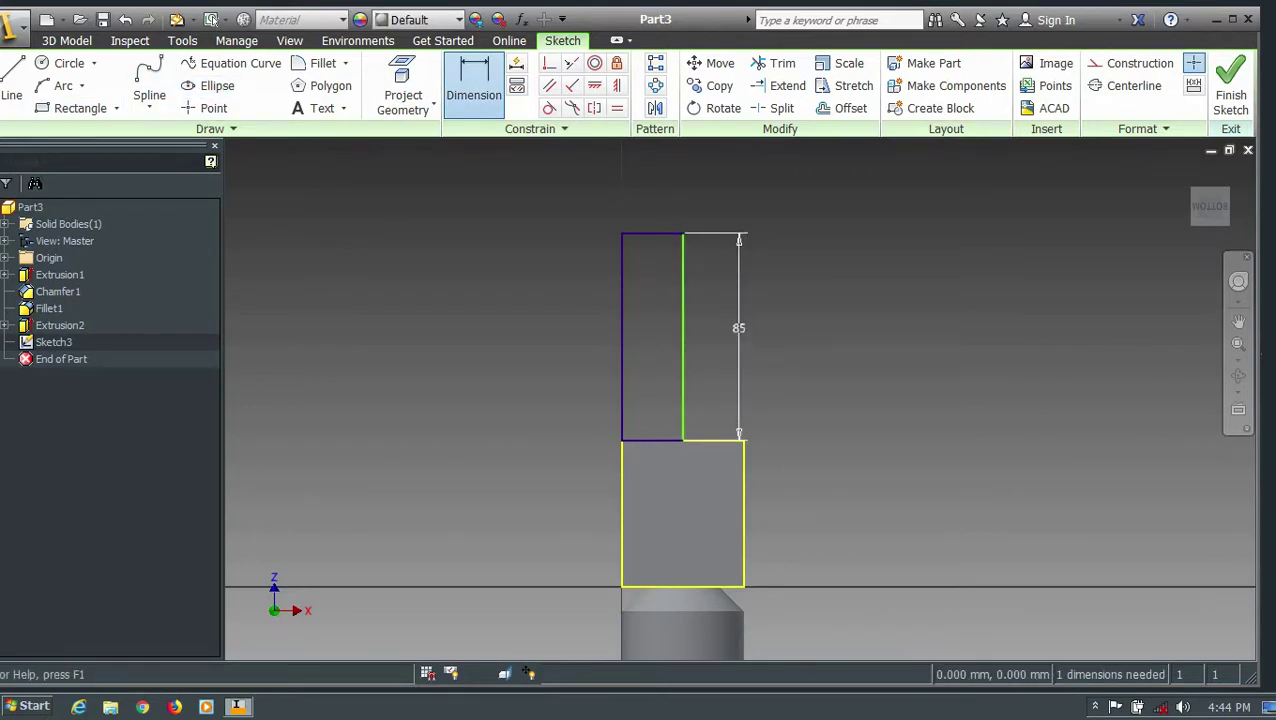
Step: Draw two parallel three-point arcs across the rectangle to form the curved claw
{"action": "left_click", "coordinate": [58, 85]}
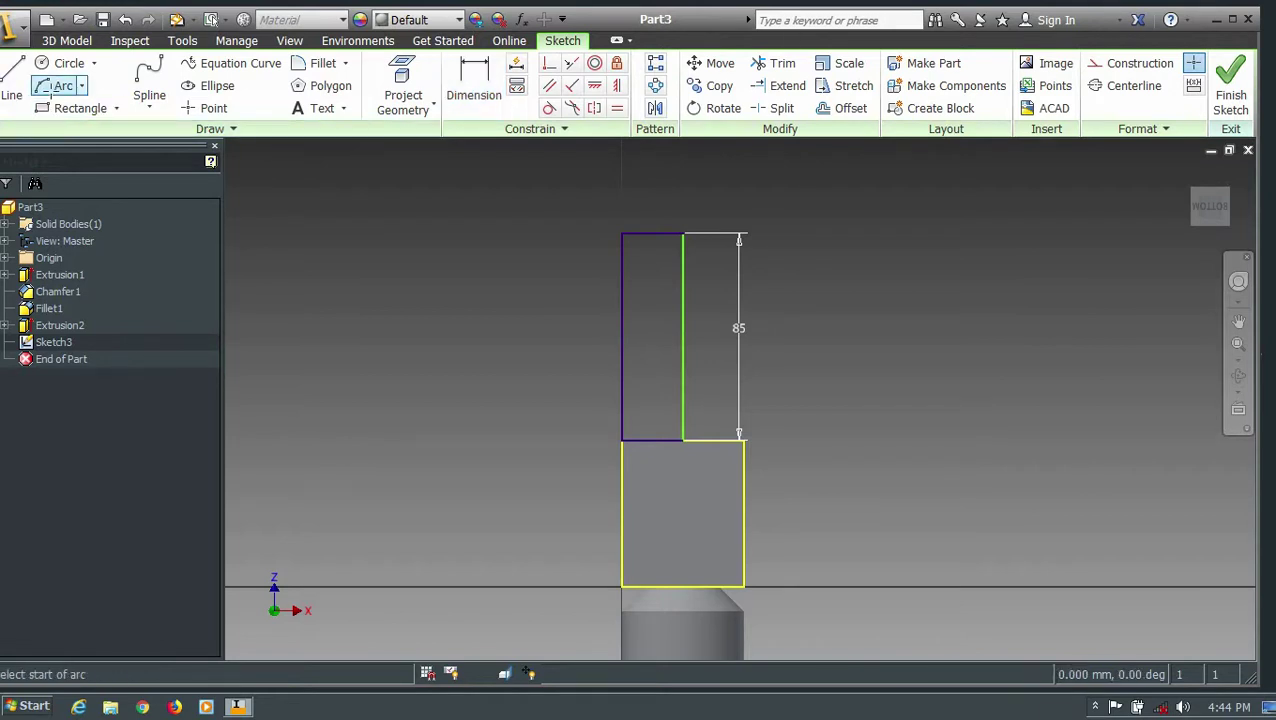
{"action": "left_click", "coordinate": [683, 234]}
{"action": "left_click", "coordinate": [622, 440]}
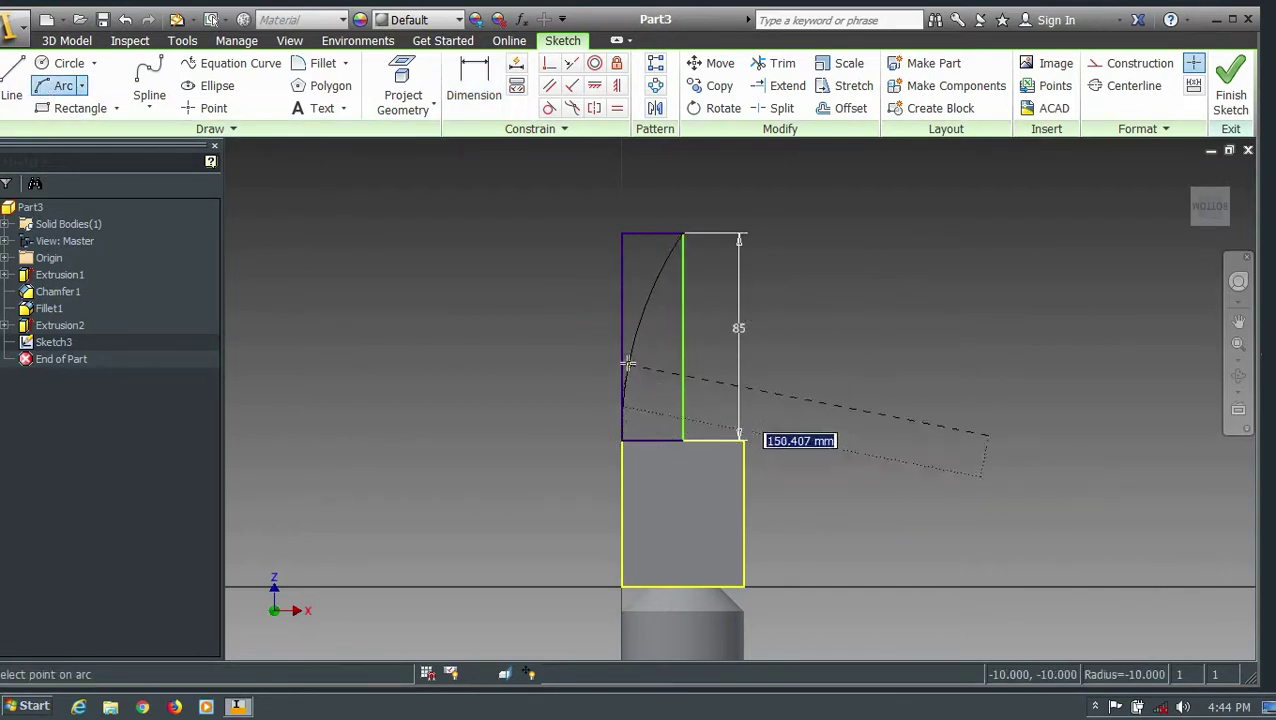
{"action": "left_click", "coordinate": [626, 366]}
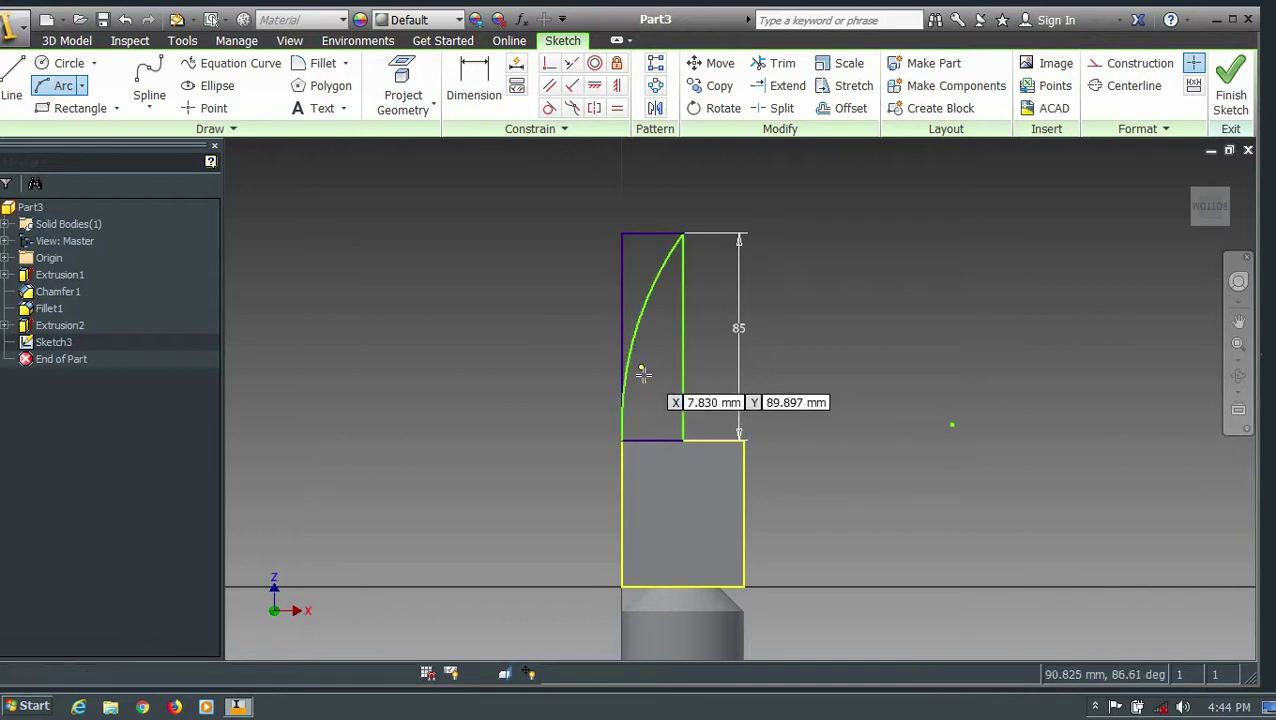
{"action": "key", "text": "Escape"}
{"action": "left_click", "coordinate": [57, 88]}
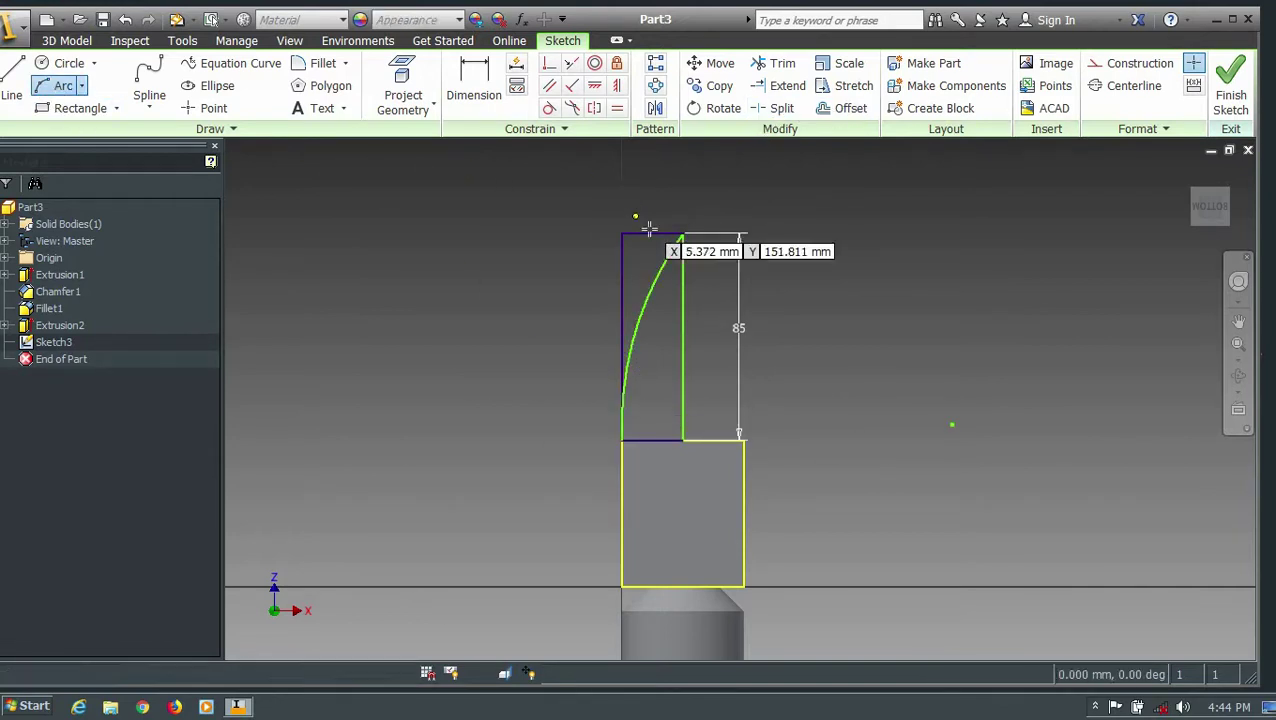
{"action": "left_click", "coordinate": [681, 250]}
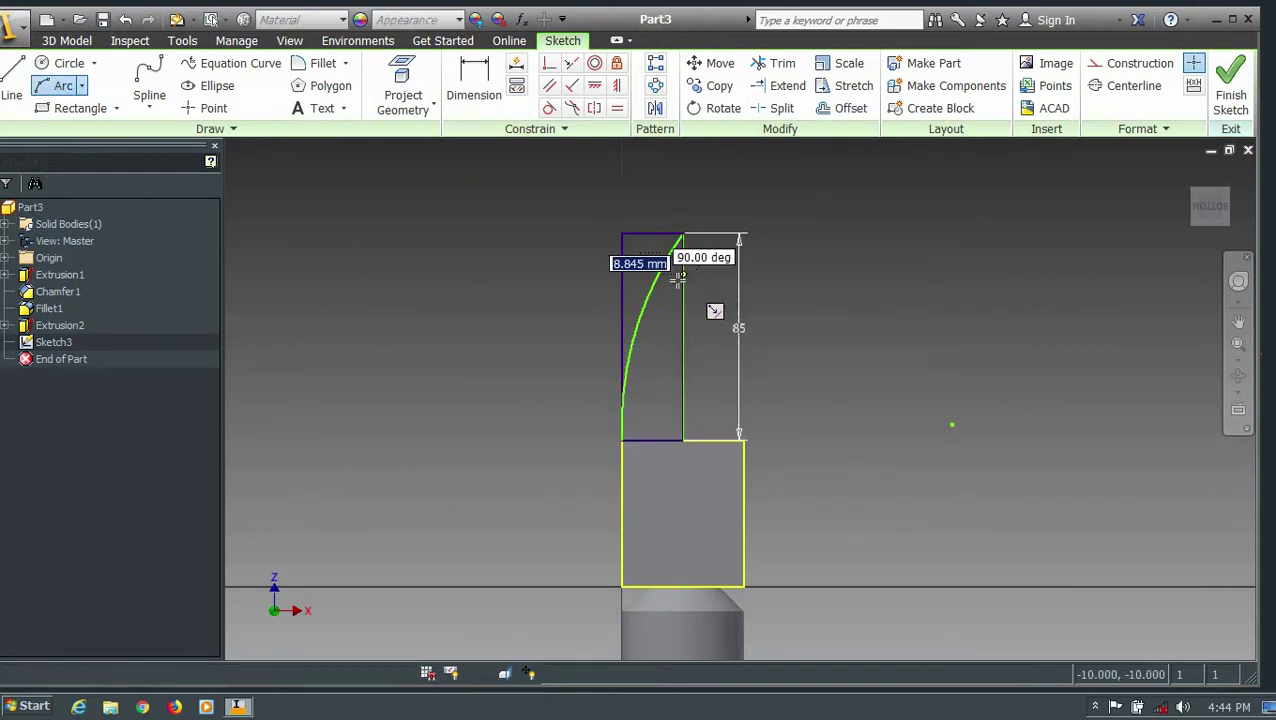
{"action": "left_click", "coordinate": [653, 440]}
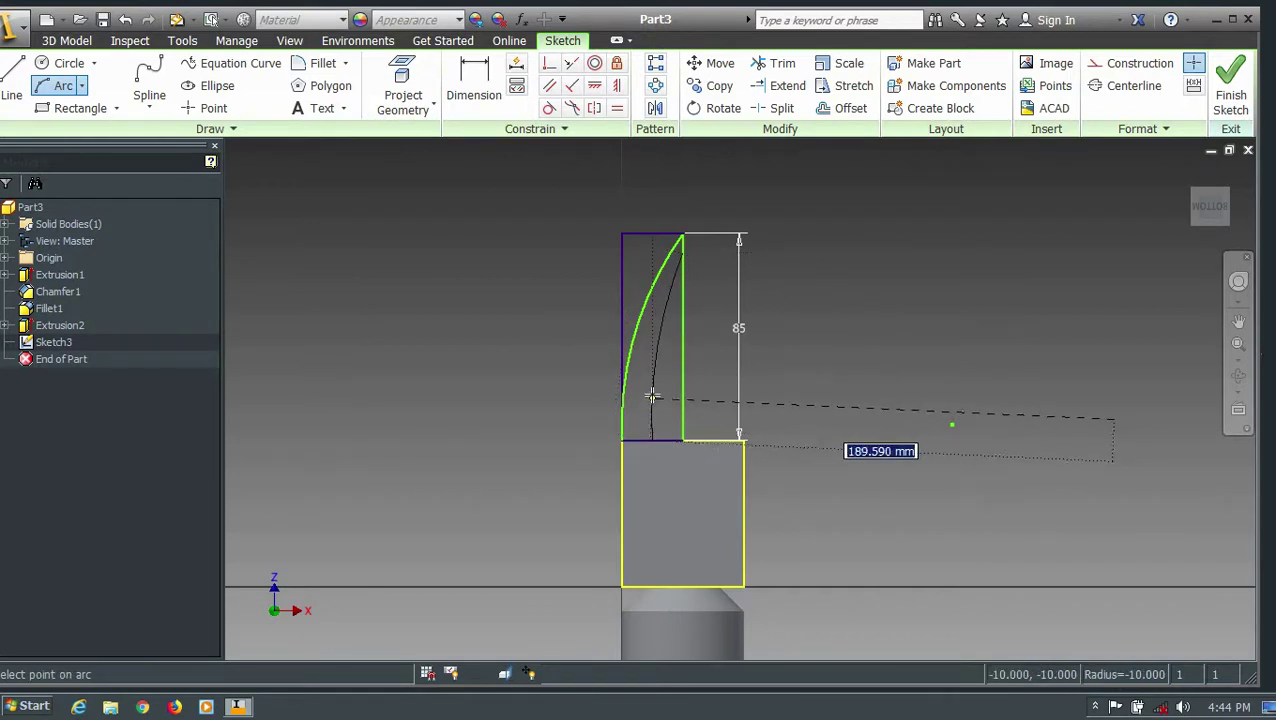
{"action": "left_click", "coordinate": [648, 354]}
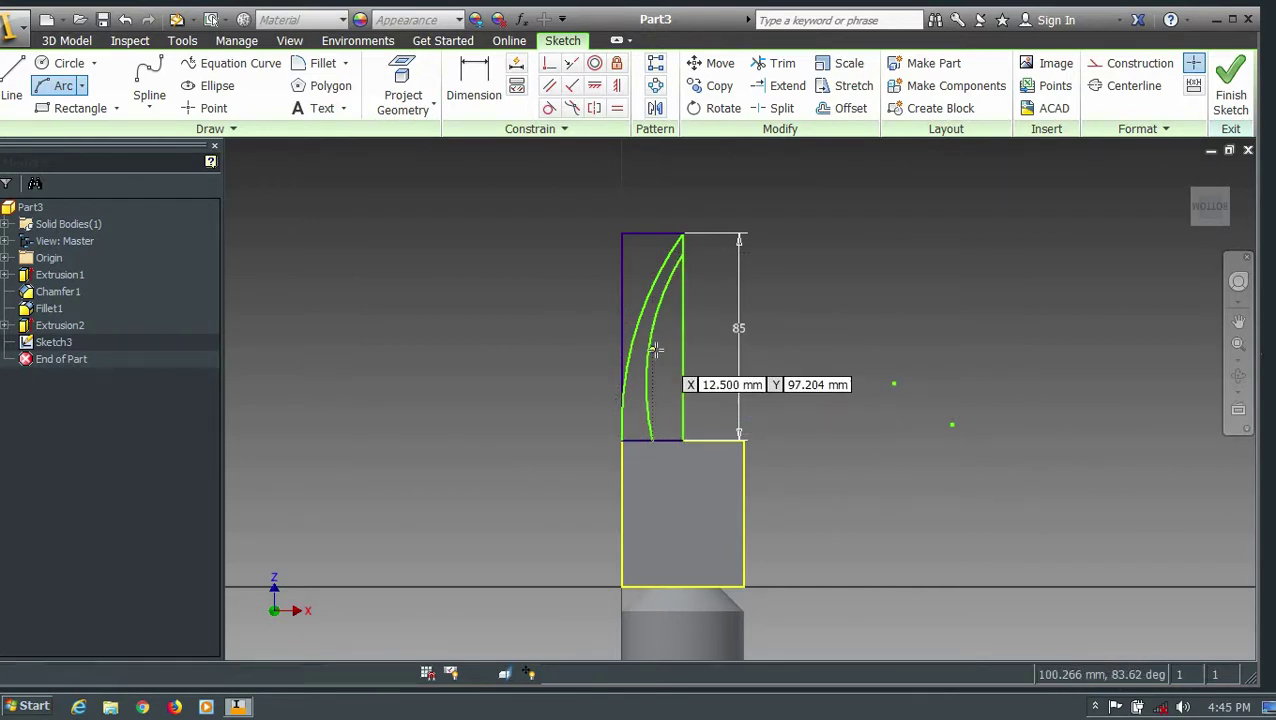
Step: Trim and delete the leftover rectangle edges, then finish the claw sketch
{"action": "key", "text": "x"}
{"action": "left_click", "coordinate": [682, 392]}
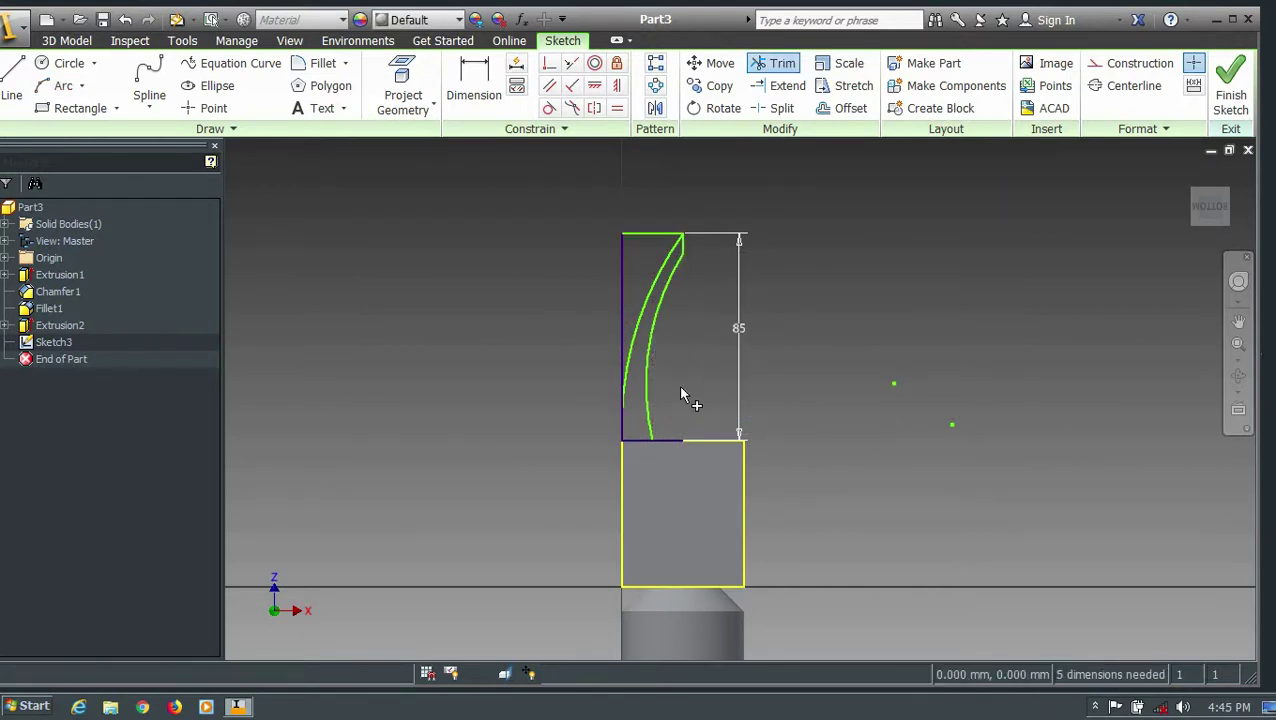
{"action": "left_click", "coordinate": [621, 322]}
{"action": "left_click", "coordinate": [651, 236]}
{"action": "left_click", "coordinate": [403, 181]}
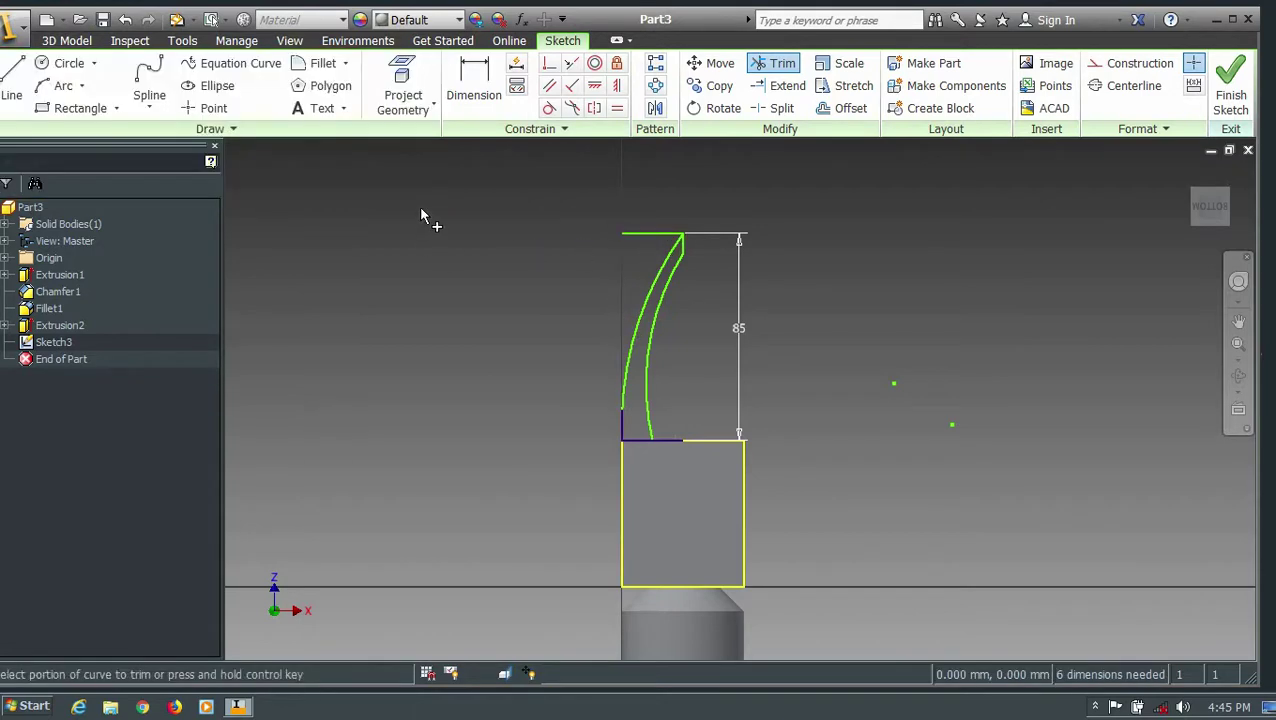
{"action": "key", "text": "Escape"}
{"action": "left_click", "coordinate": [634, 233]}
{"action": "key", "text": "Delete"}
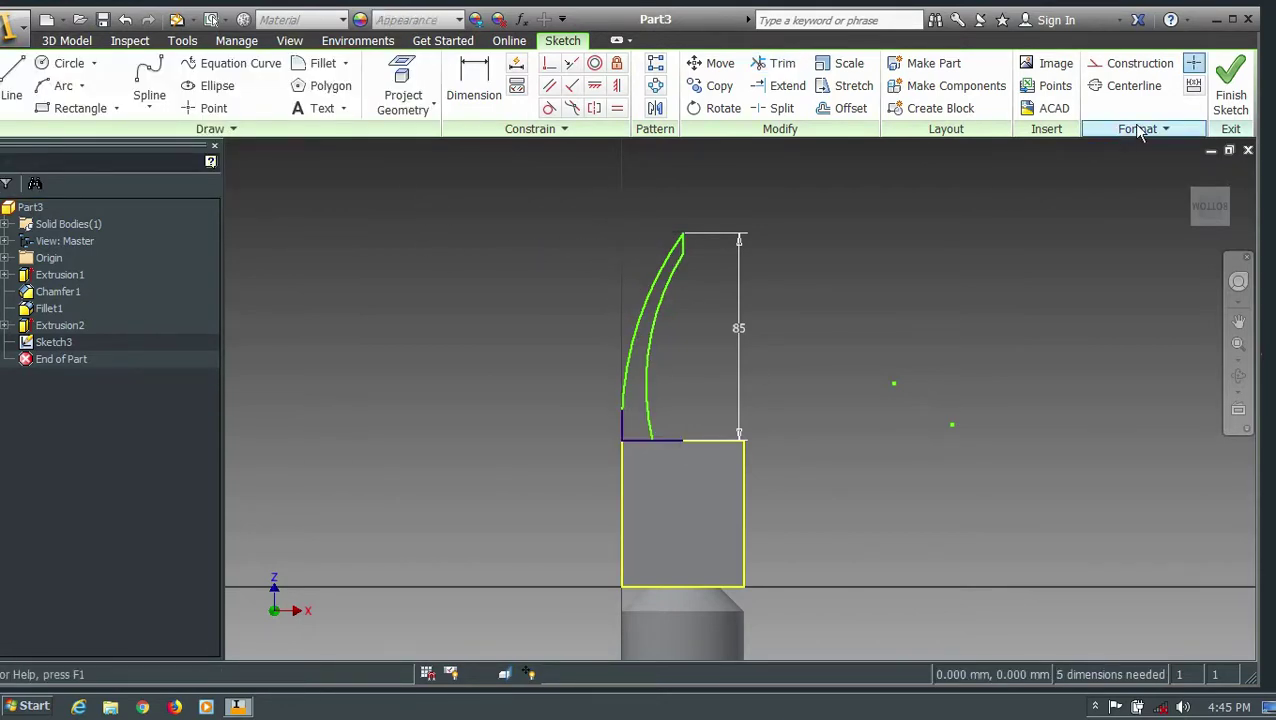
{"action": "left_click", "coordinate": [1228, 98]}
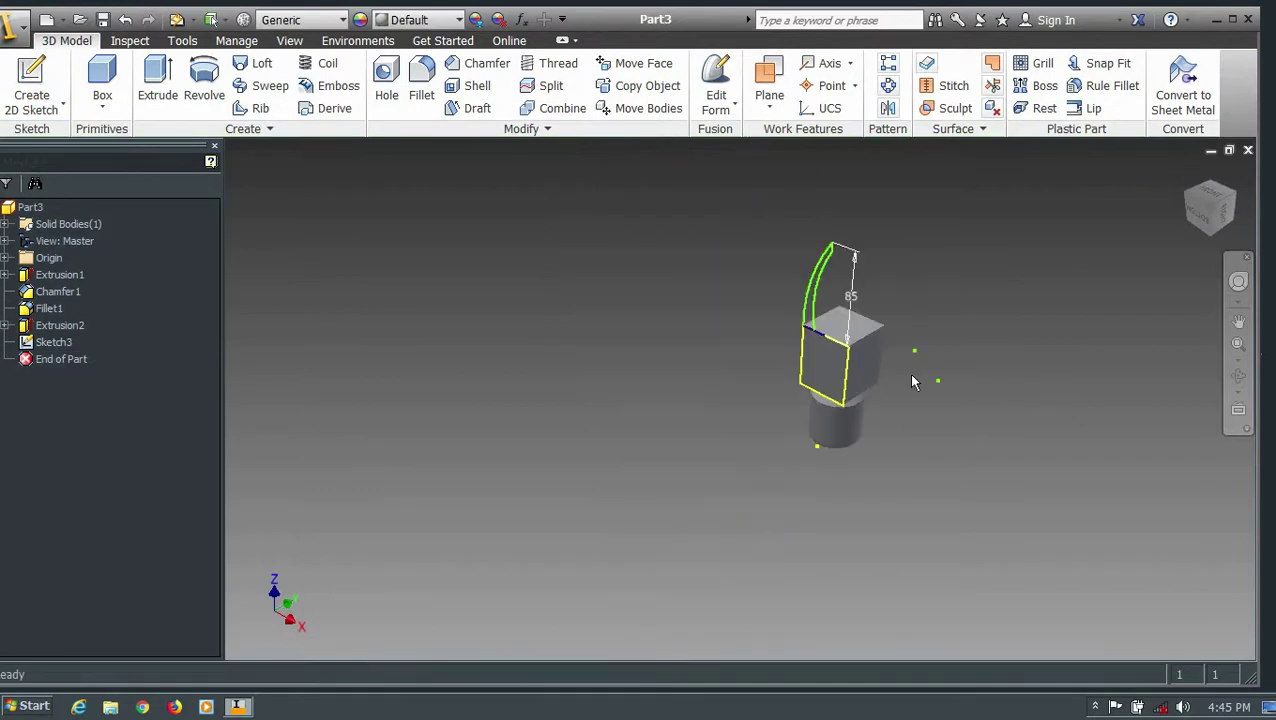
Step: Extrude the curved claw profile 20 mm in the opposite direction
{"action": "left_click", "coordinate": [158, 82]}
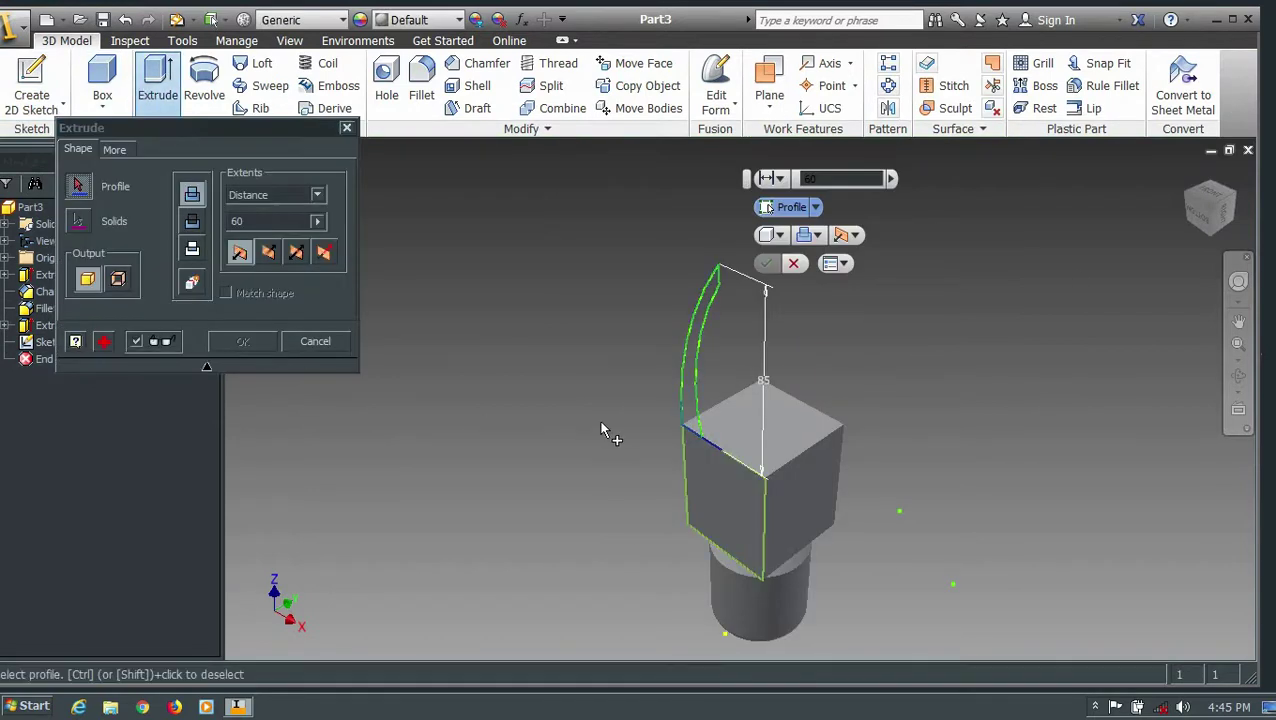
{"action": "left_click", "coordinate": [681, 410]}
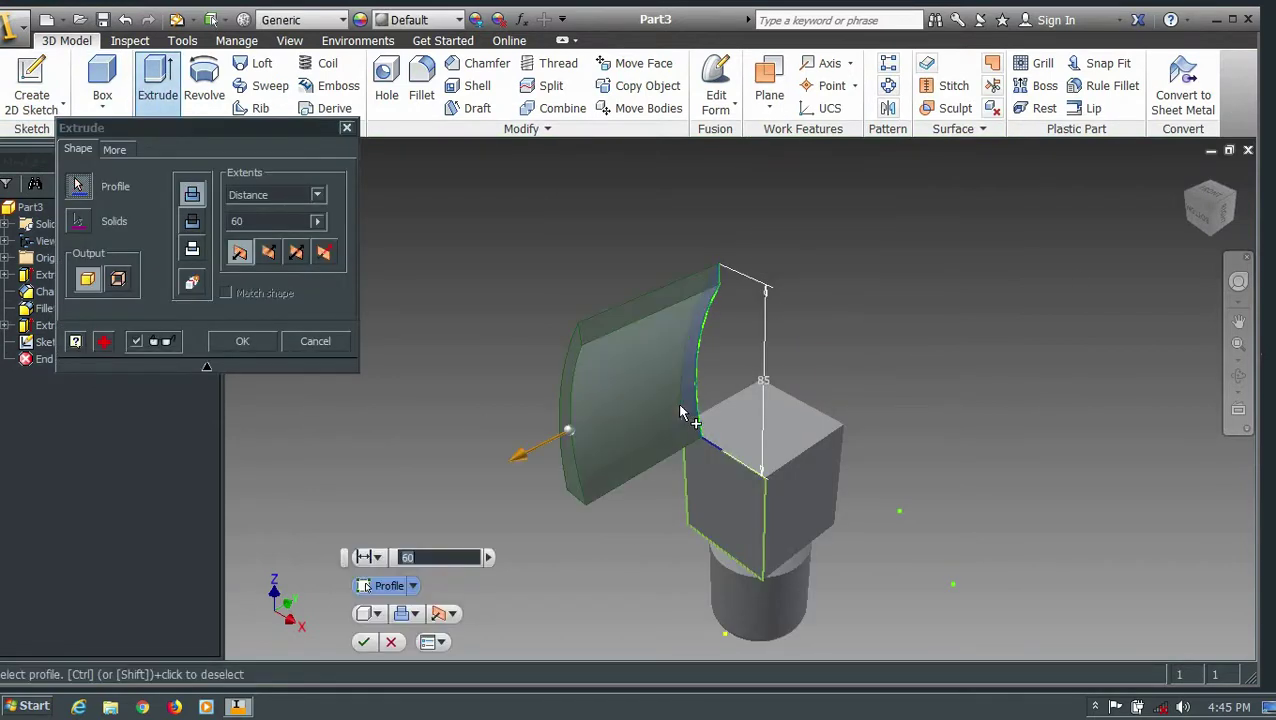
{"action": "left_click", "coordinate": [268, 253]}
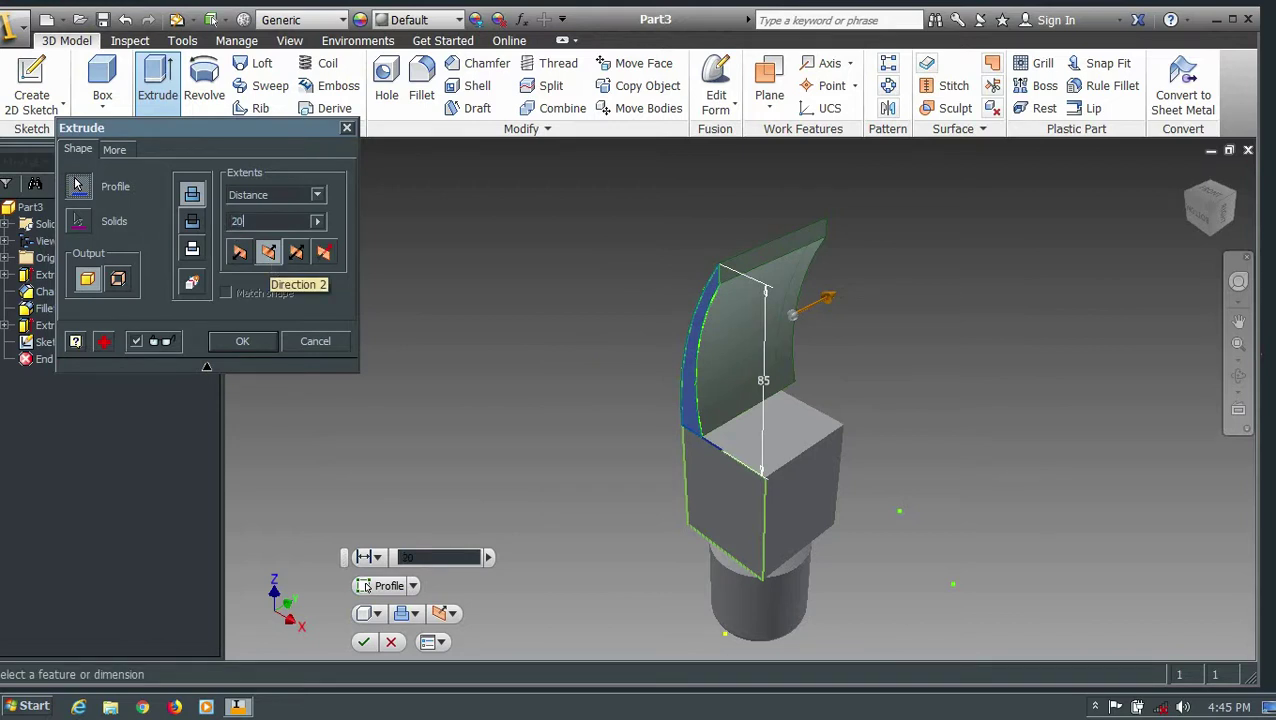
{"action": "left_click", "coordinate": [242, 341]}
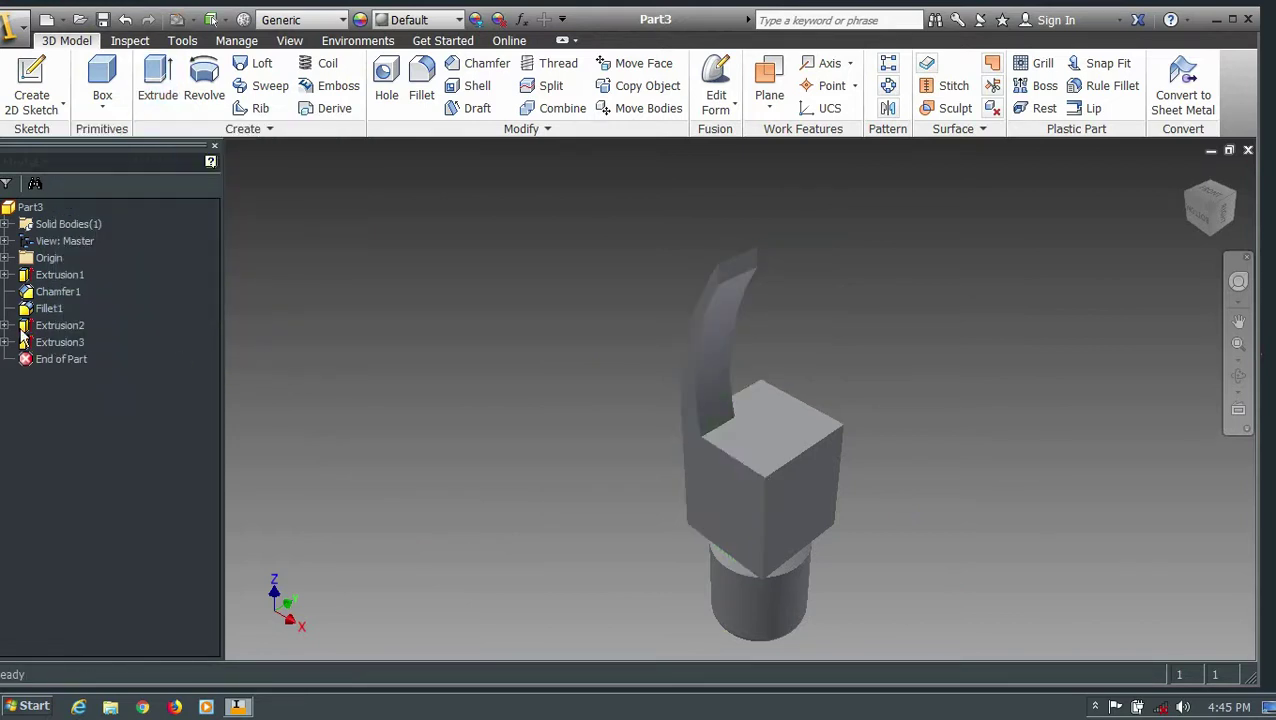
{"action": "left_click", "coordinate": [6, 258]}
Step: Make the XZ Plane visible in the model
{"action": "left_click", "coordinate": [70, 292]}
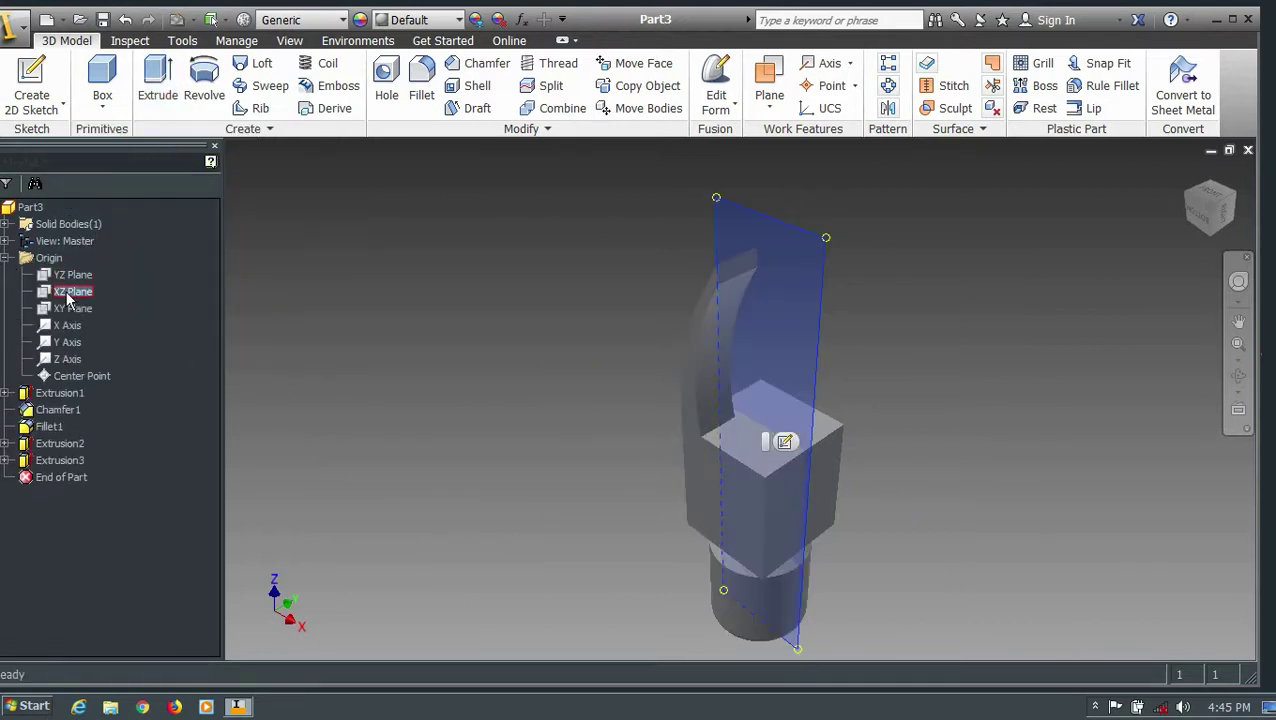
{"action": "left_click", "coordinate": [1228, 226]}
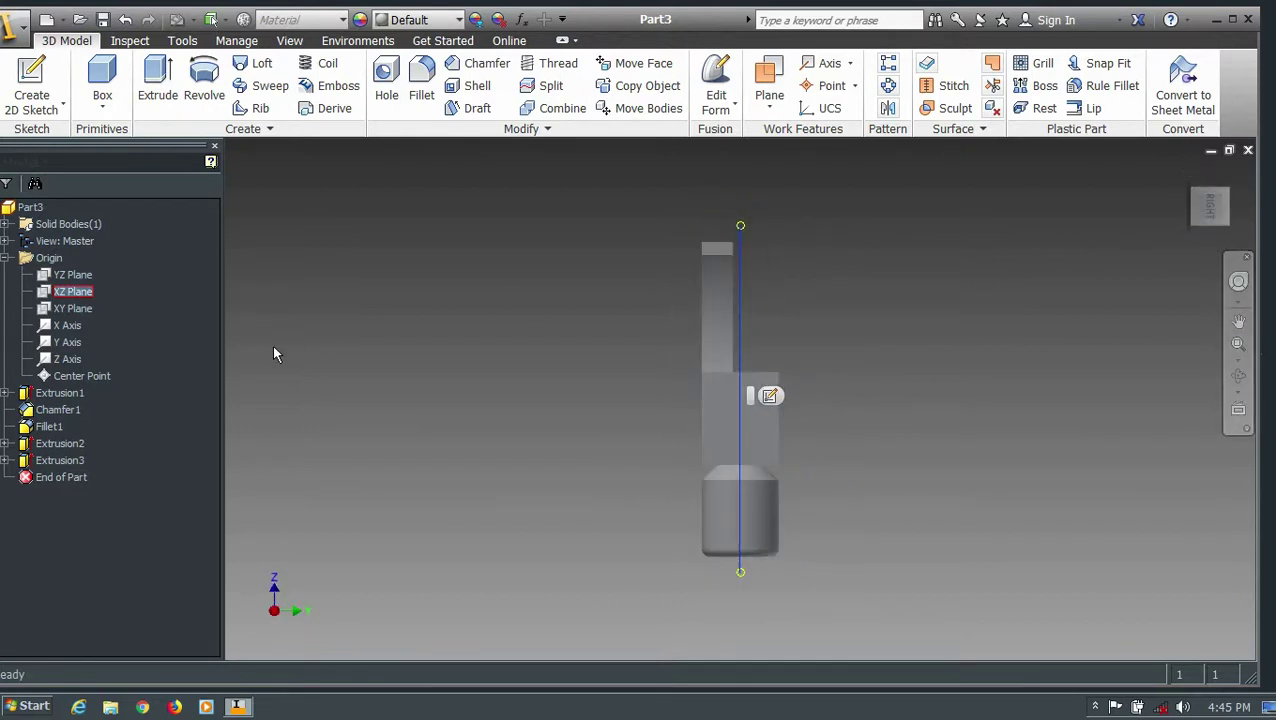
{"action": "right_click", "coordinate": [72, 291]}
{"action": "left_click", "coordinate": [105, 398]}
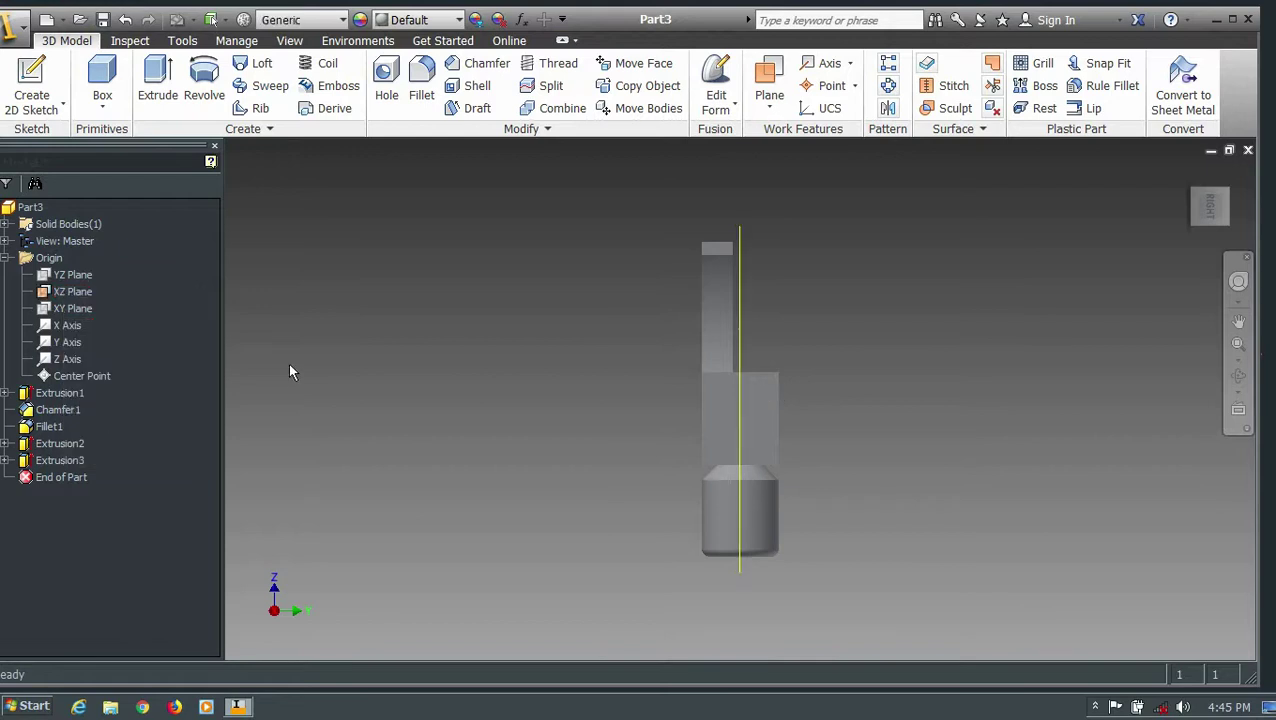
{"action": "left_click", "coordinate": [1180, 176]}
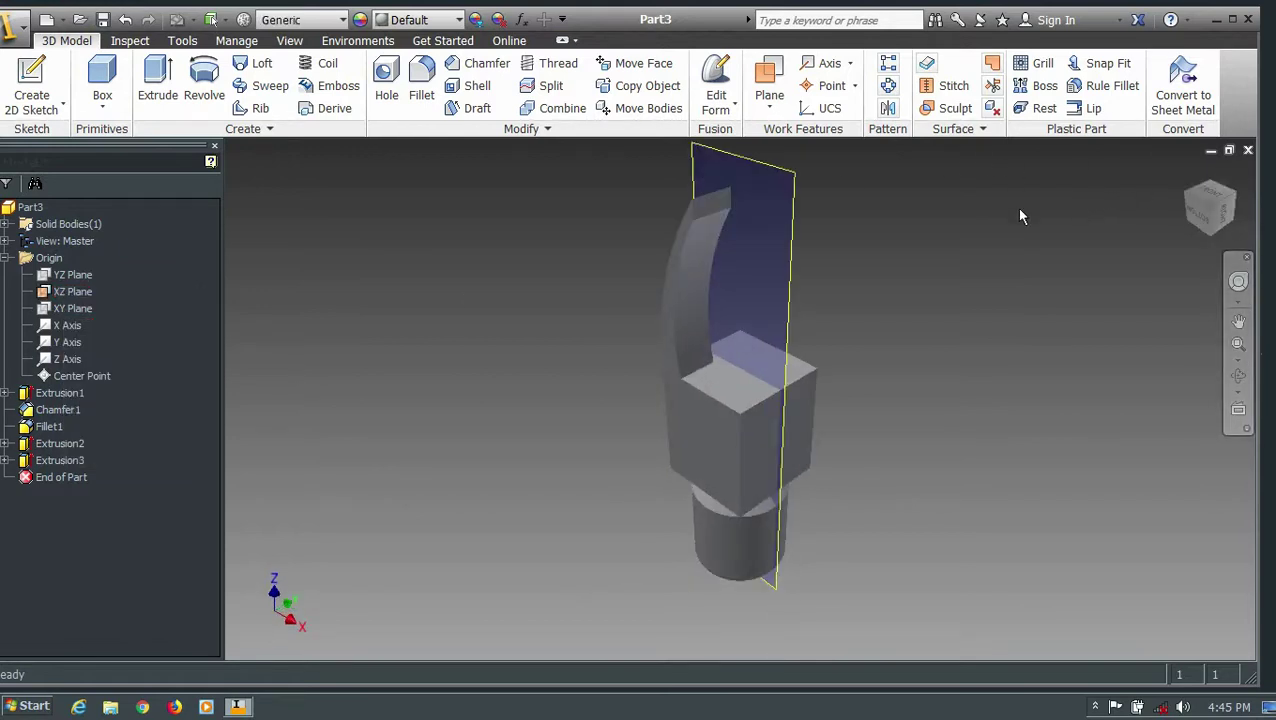
Step: Mirror Extrusion3 across the XZ Plane, then hide the plane
{"action": "left_click", "coordinate": [888, 108]}
{"action": "left_click", "coordinate": [66, 462]}
{"action": "left_click", "coordinate": [284, 211]}
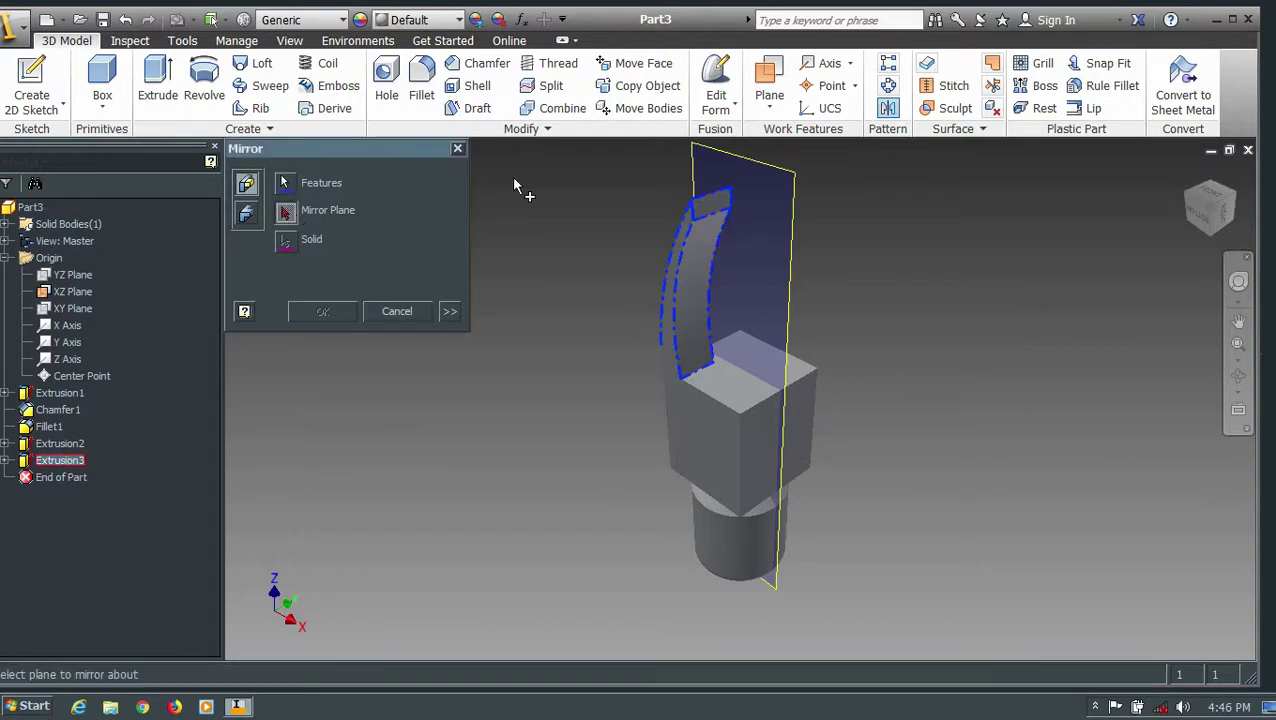
{"action": "left_click", "coordinate": [762, 176]}
{"action": "left_click", "coordinate": [322, 311]}
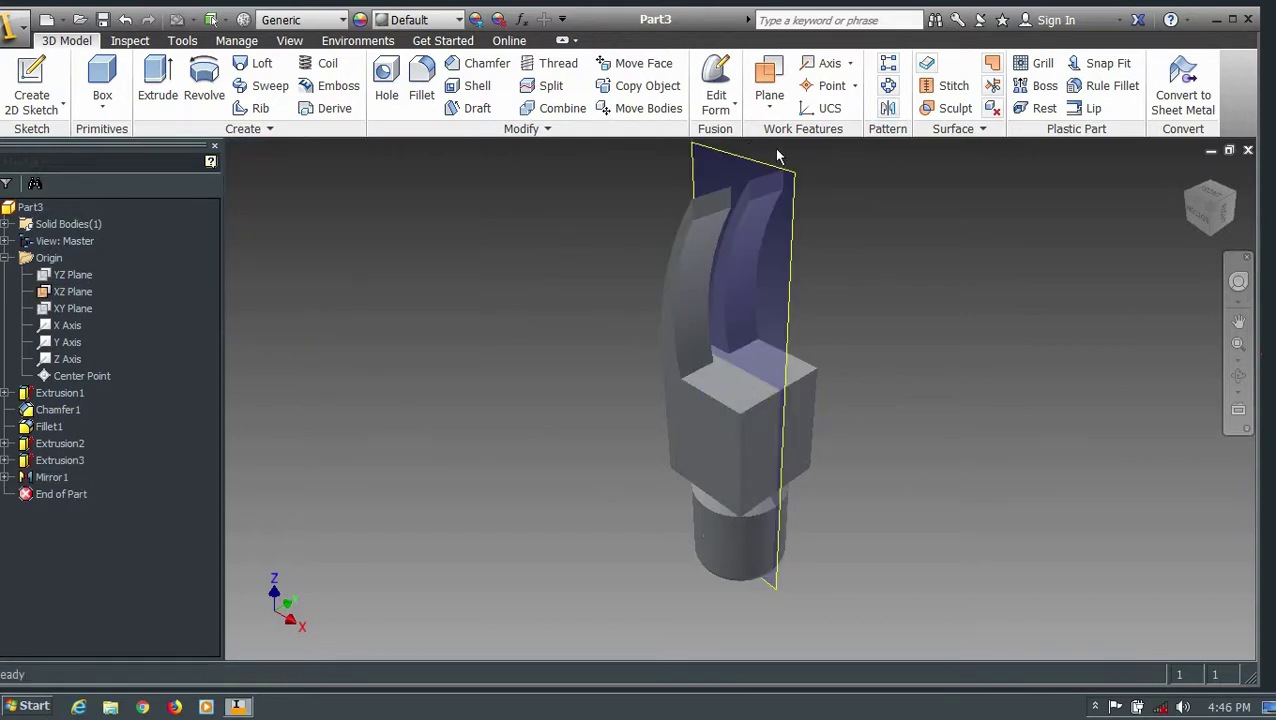
{"action": "right_click", "coordinate": [728, 170]}
{"action": "left_click", "coordinate": [783, 188]}
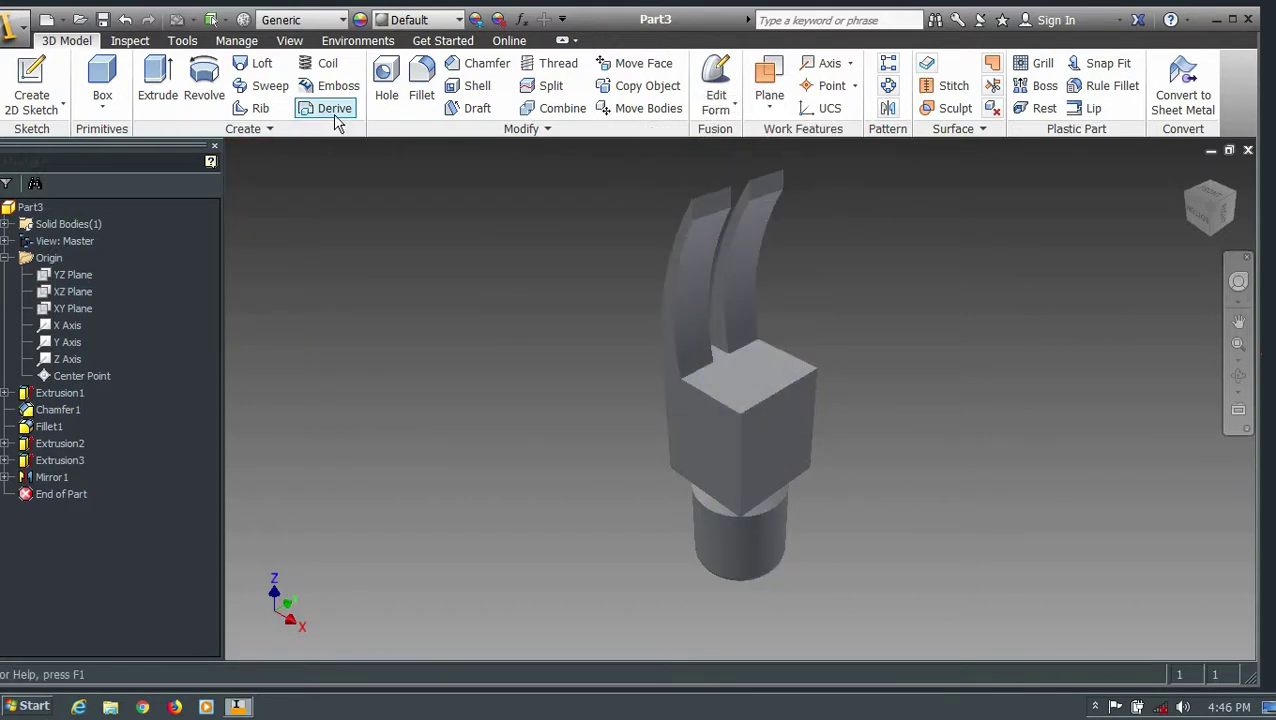
Step: Round two of the claw's edges with a 5 mm fillet
{"action": "left_click", "coordinate": [421, 95]}
{"action": "scroll", "coordinate": [728, 346], "scroll_direction": "up", "scroll_amount": 3}
{"action": "left_click", "coordinate": [728, 346]}
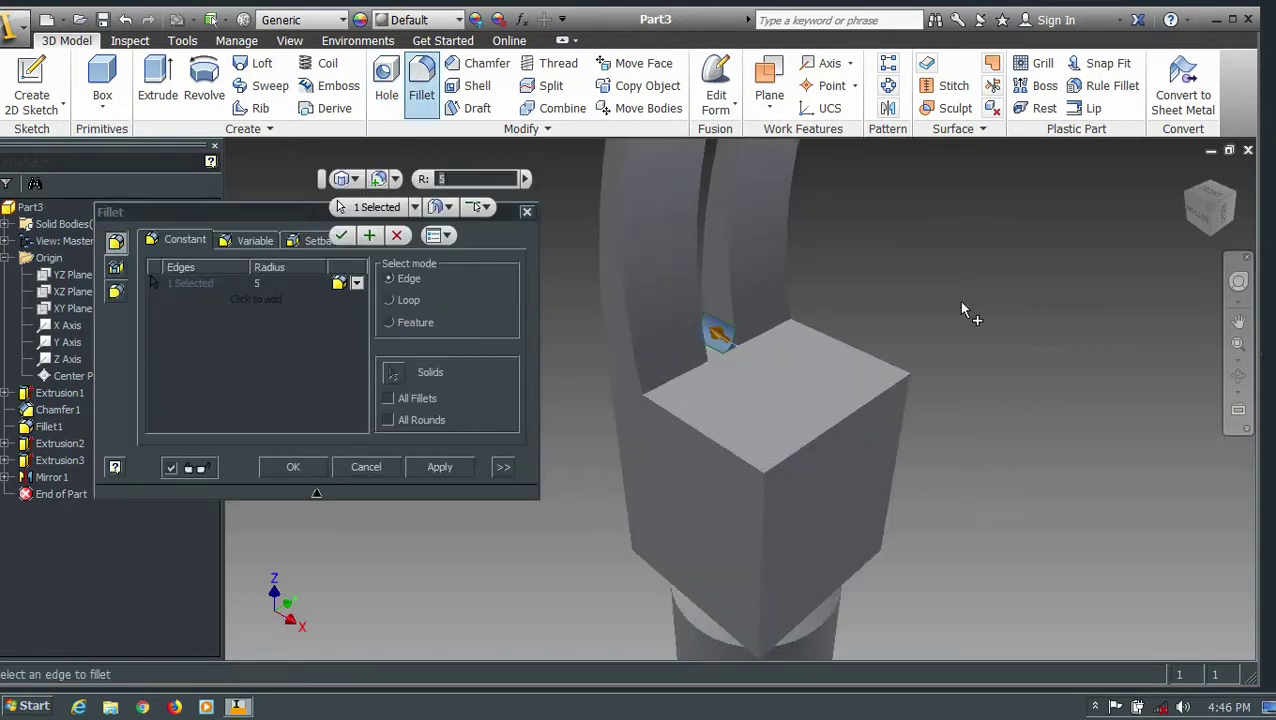
{"action": "left_click", "coordinate": [1181, 223]}
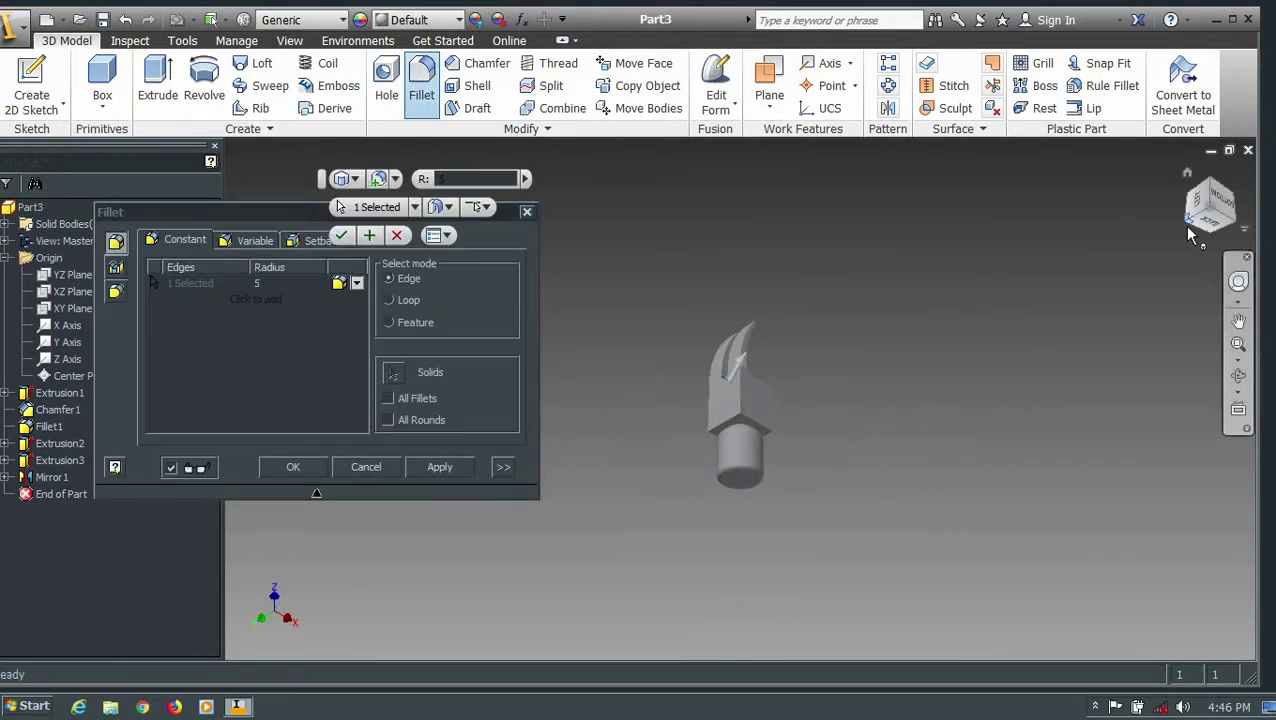
{"action": "left_click_drag", "start_coordinate": [1183, 225], "coordinate": [783, 359]}
{"action": "scroll", "coordinate": [790, 380], "scroll_direction": "down", "scroll_amount": 5}
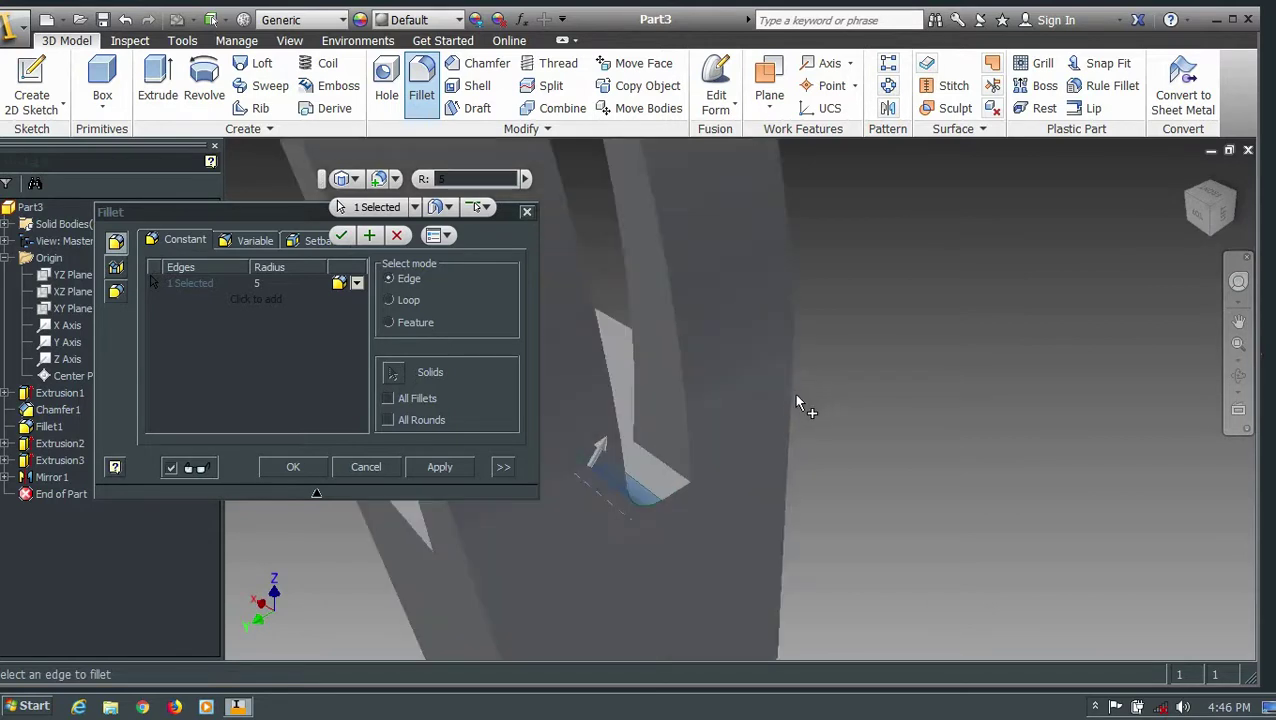
{"action": "left_click", "coordinate": [680, 480]}
{"action": "scroll", "coordinate": [673, 471], "scroll_direction": "up", "scroll_amount": 3}
{"action": "left_click", "coordinate": [445, 467]}
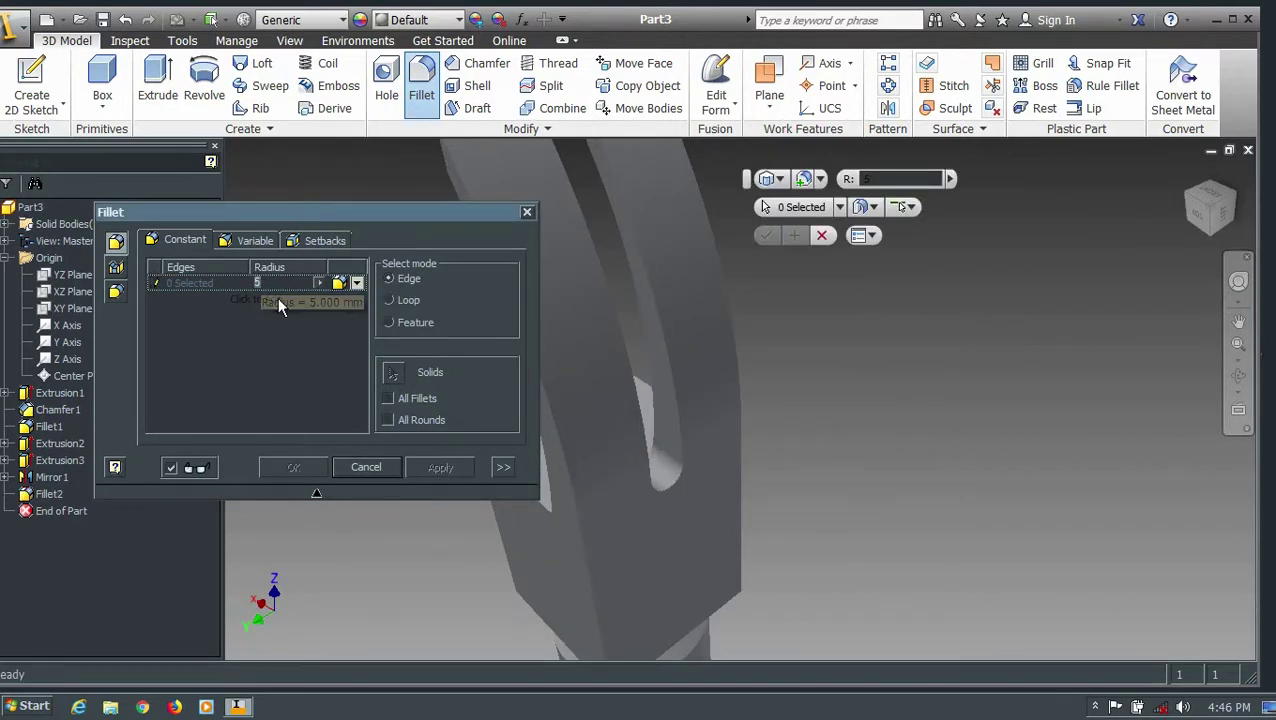
{"action": "key", "text": "Escape"}
{"action": "key", "text": "F6"}
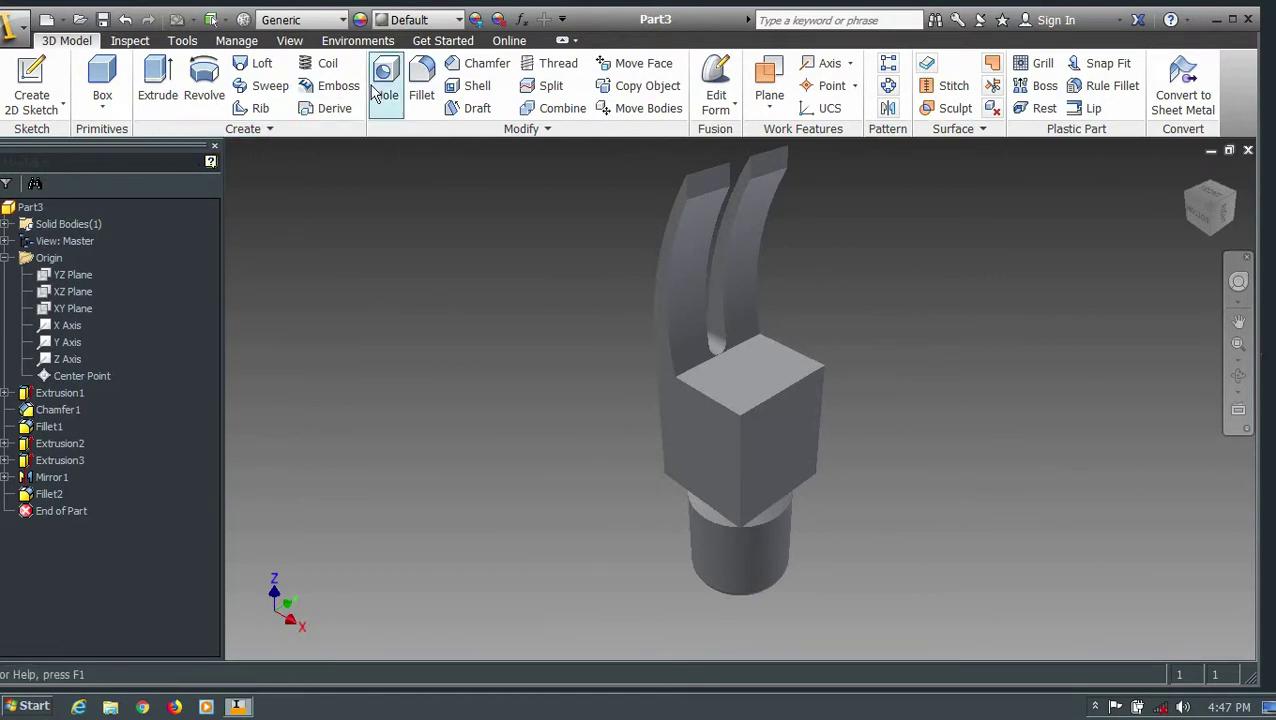
Step: Fillet two vertical edges of the square head at 10 mm radius
{"action": "left_click", "coordinate": [421, 85]}
{"action": "left_click", "coordinate": [655, 420]}
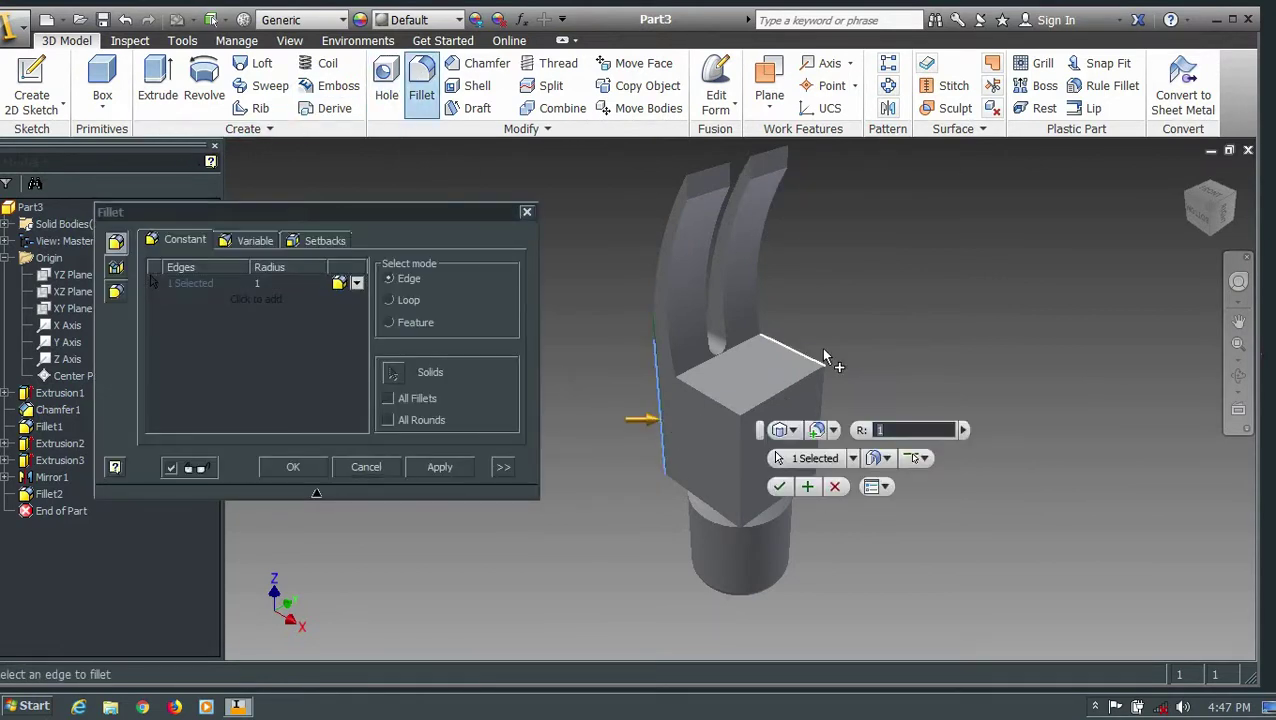
{"action": "left_click", "coordinate": [1192, 203]}
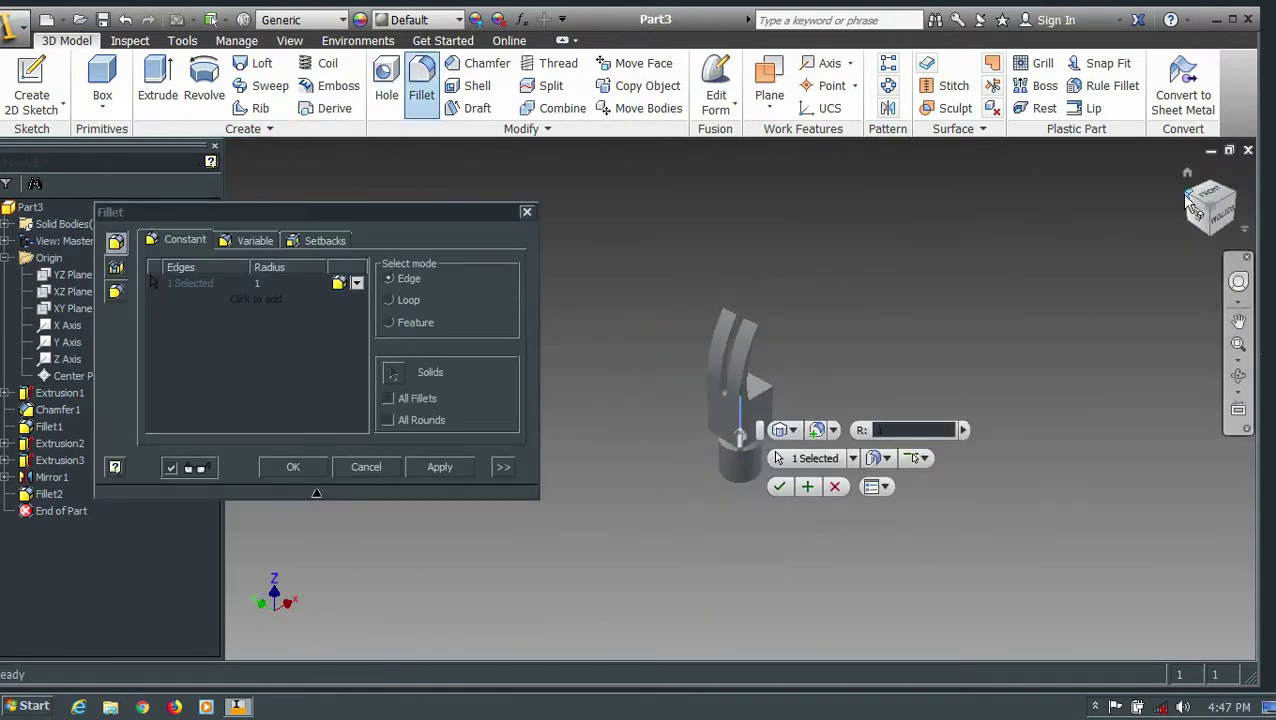
{"action": "left_click", "coordinate": [806, 395]}
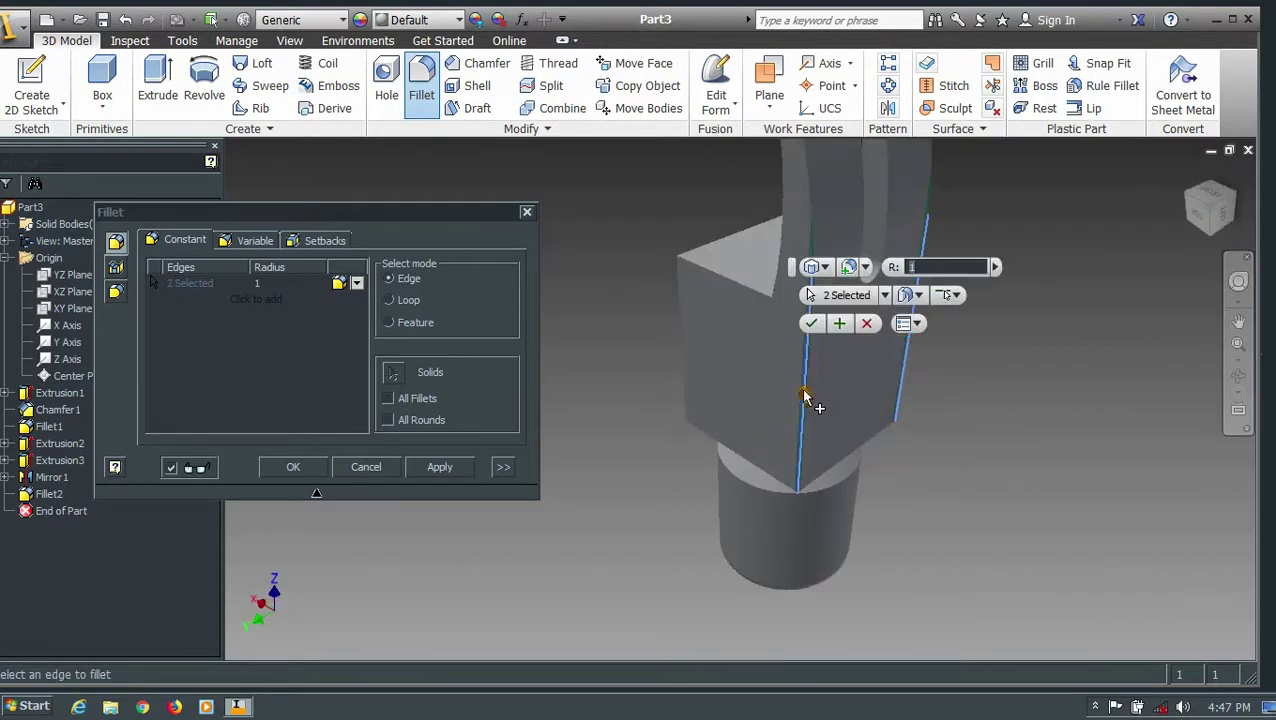
{"action": "left_click", "coordinate": [210, 327]}
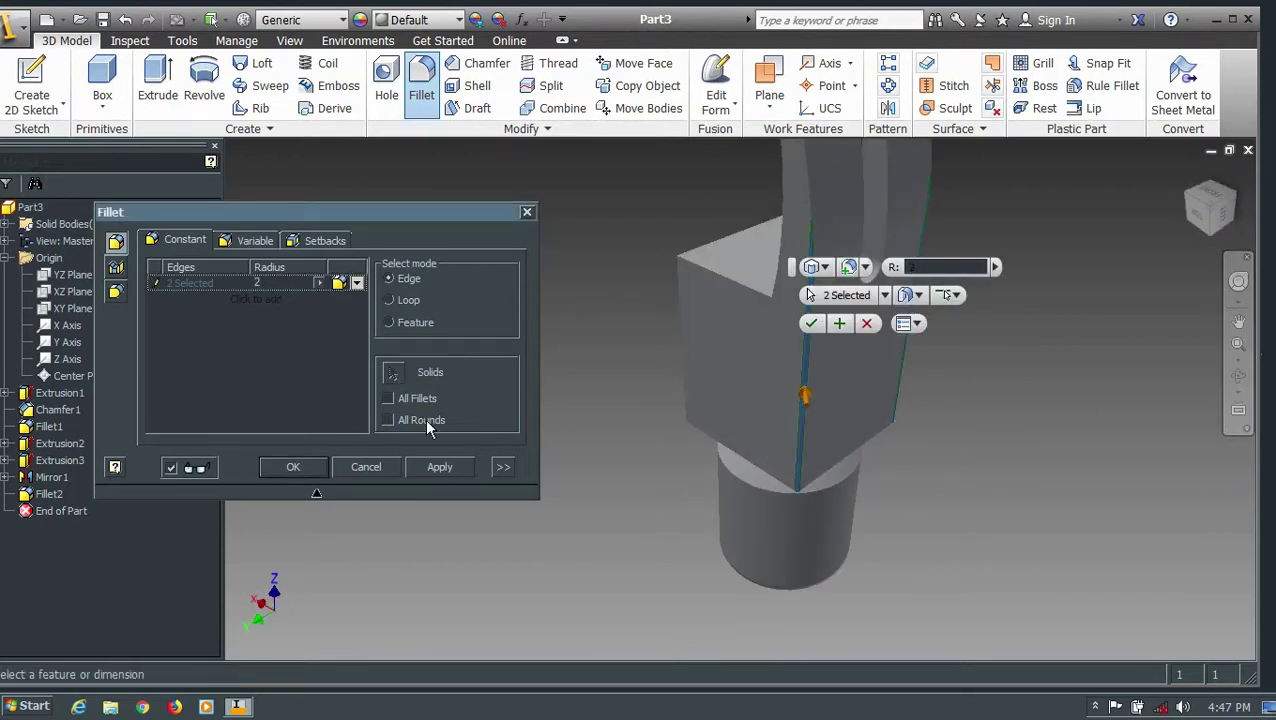
{"action": "type", "text": "5"}
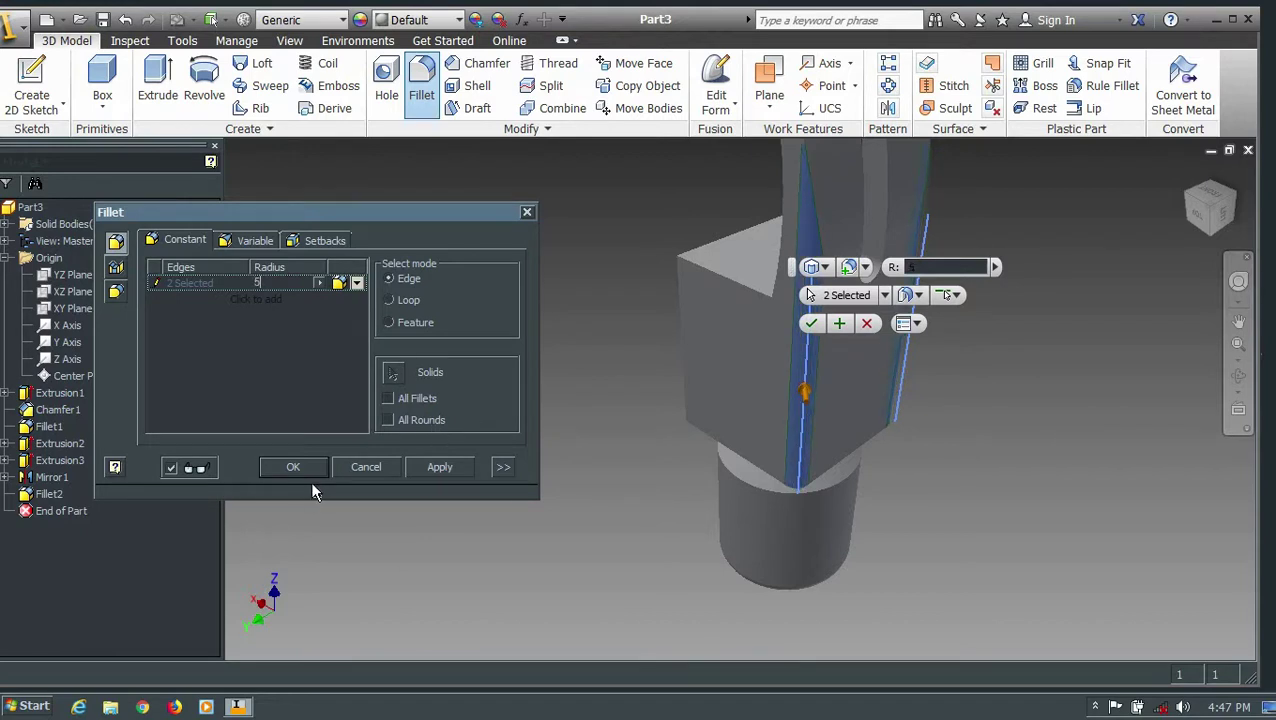
{"action": "key", "text": "BackSpace"}
{"action": "type", "text": "10"}
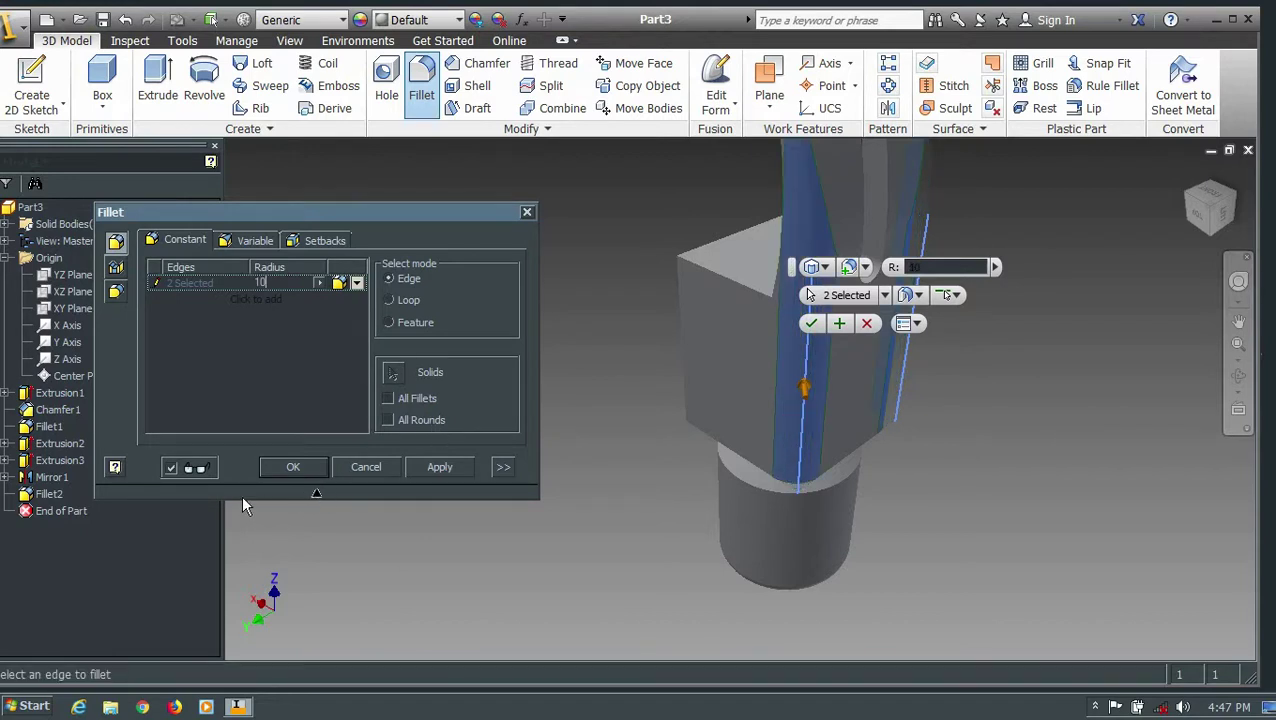
{"action": "left_click", "coordinate": [438, 466]}
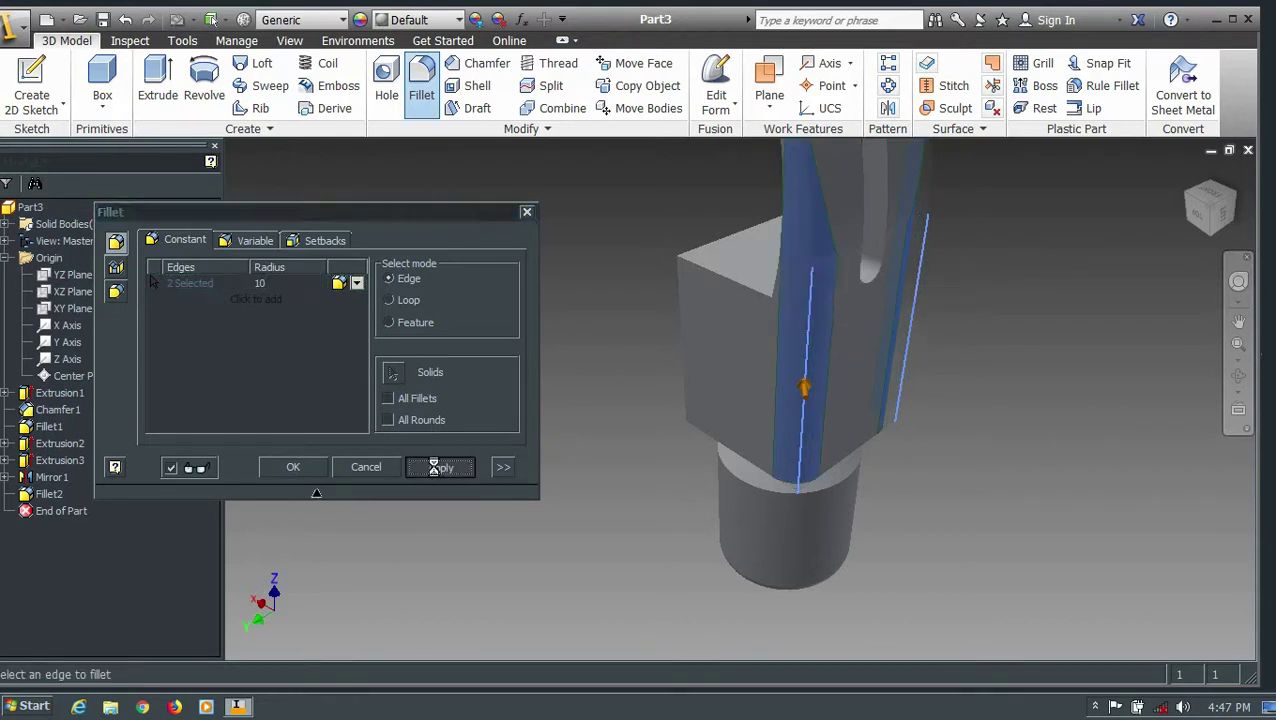
{"action": "left_click", "coordinate": [1180, 188]}
{"action": "type", "text": "5"}
Step: Apply a 5 mm fillet to the head's remaining vertical and top edges
{"action": "left_click", "coordinate": [838, 384]}
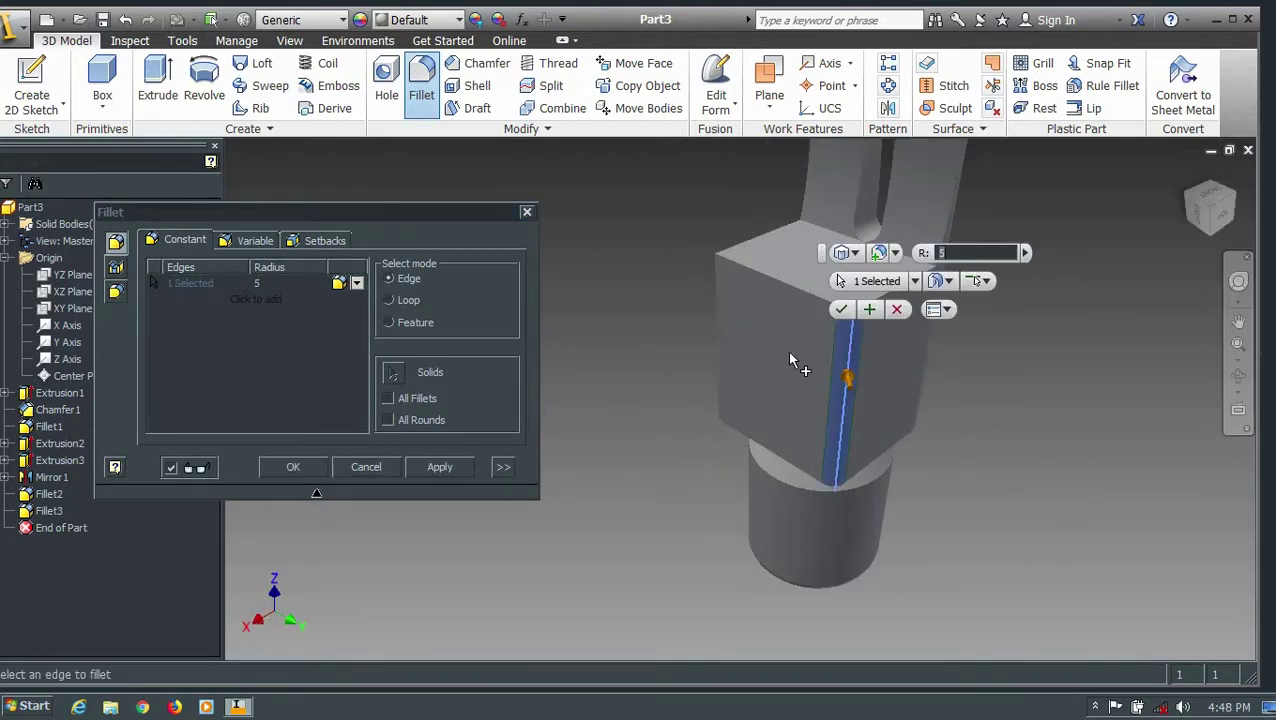
{"action": "left_click", "coordinate": [720, 333]}
{"action": "left_click", "coordinate": [840, 302]}
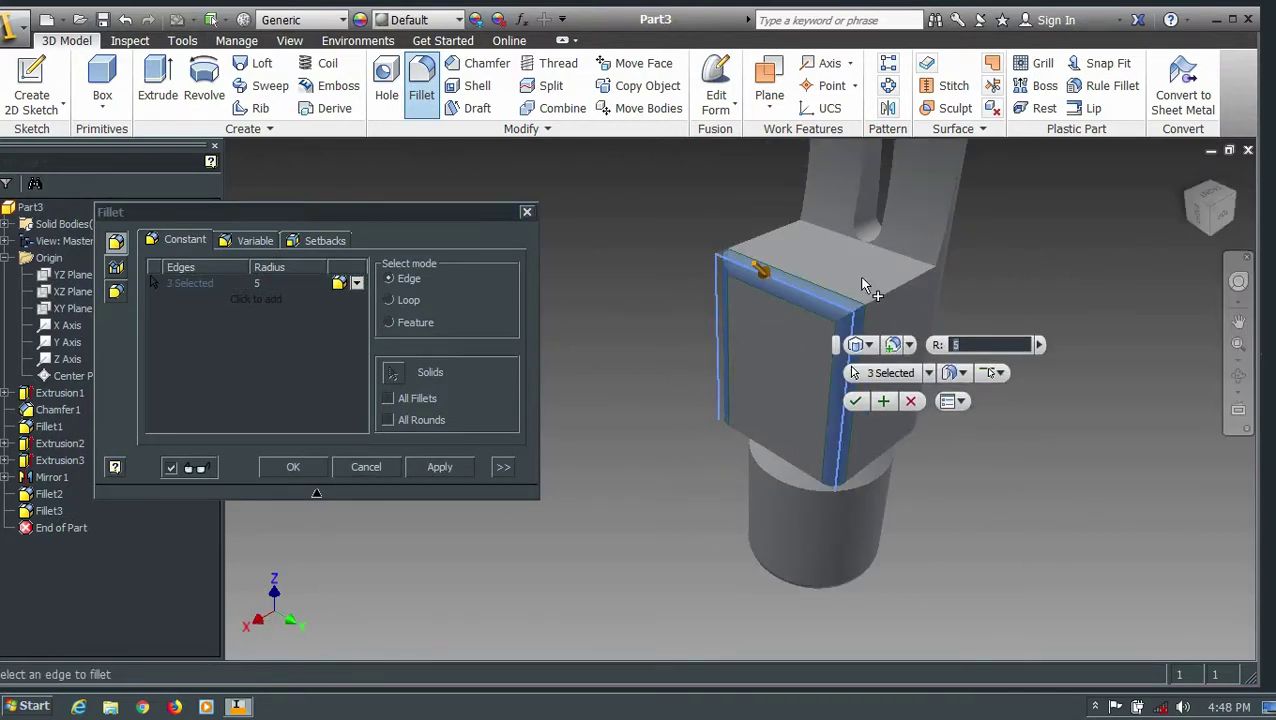
{"action": "left_click", "coordinate": [882, 300]}
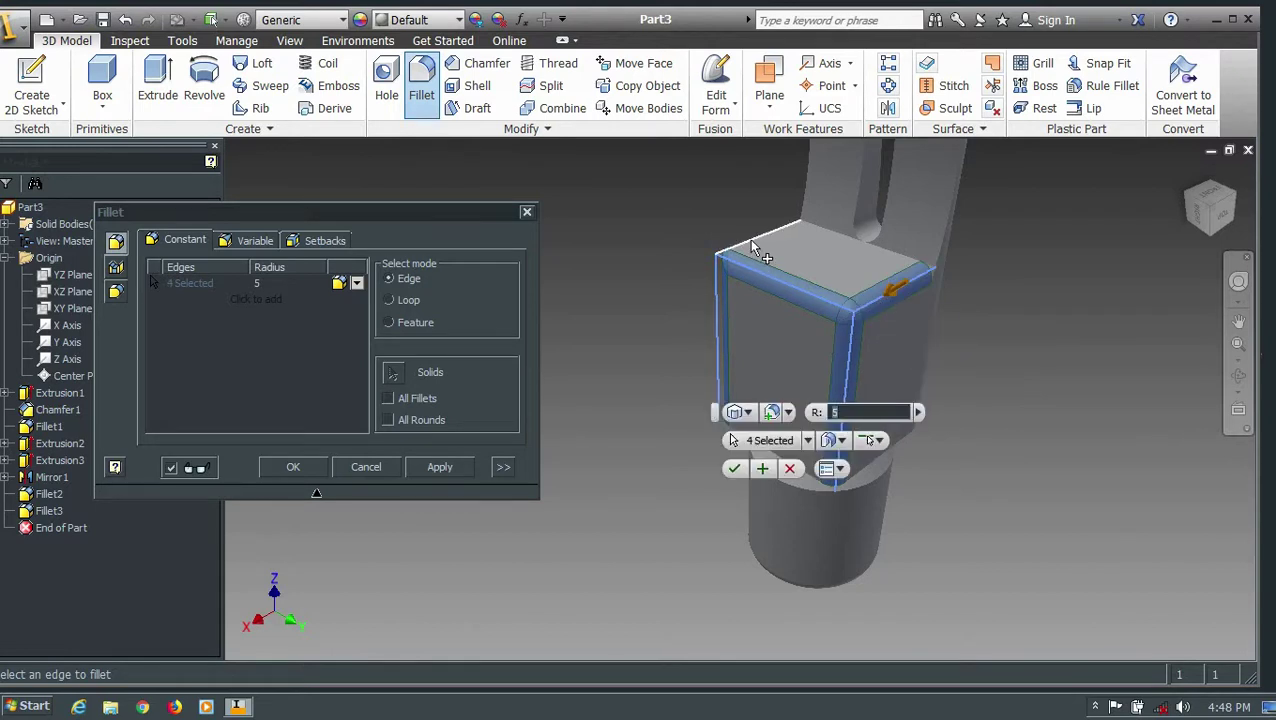
{"action": "left_click", "coordinate": [752, 246]}
{"action": "left_click", "coordinate": [440, 467]}
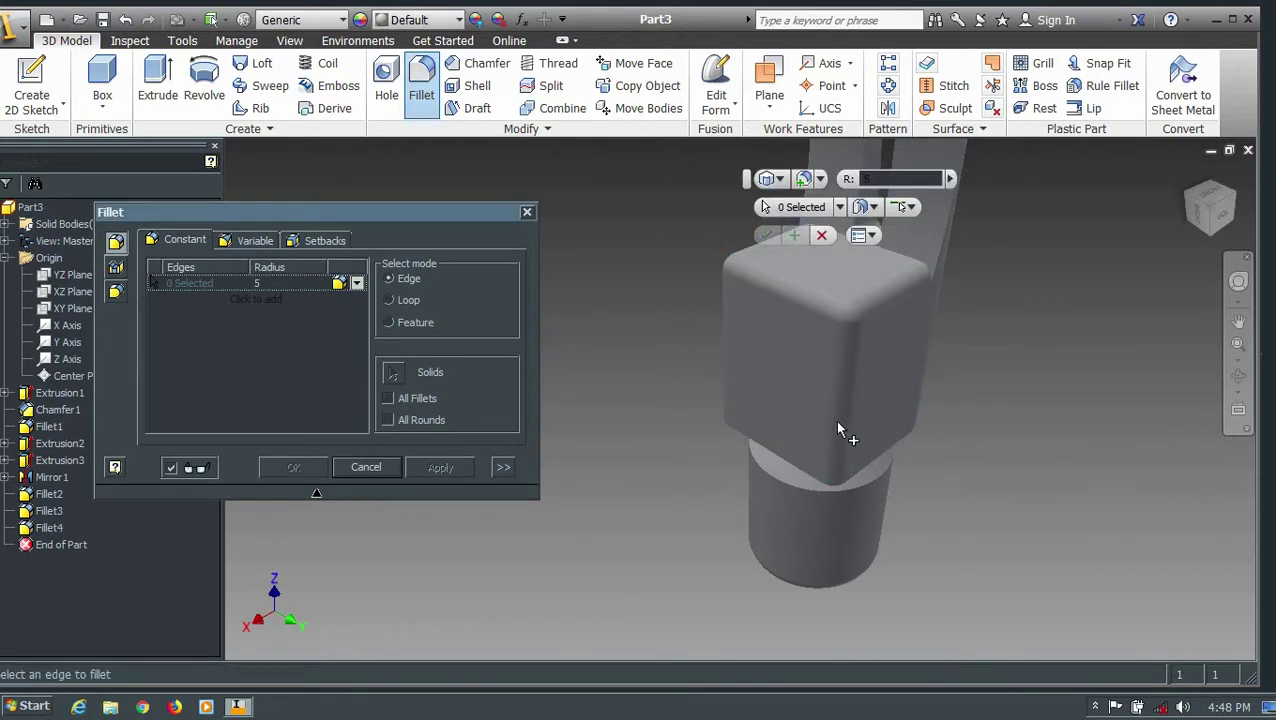
Step: Round the head's top back edge chain with a 1 mm fillet
{"action": "left_click", "coordinate": [270, 283]}
{"action": "type", "text": "1"}
{"action": "scroll", "coordinate": [910, 265], "scroll_direction": "up", "scroll_amount": 2}
{"action": "left_click", "coordinate": [781, 245]}
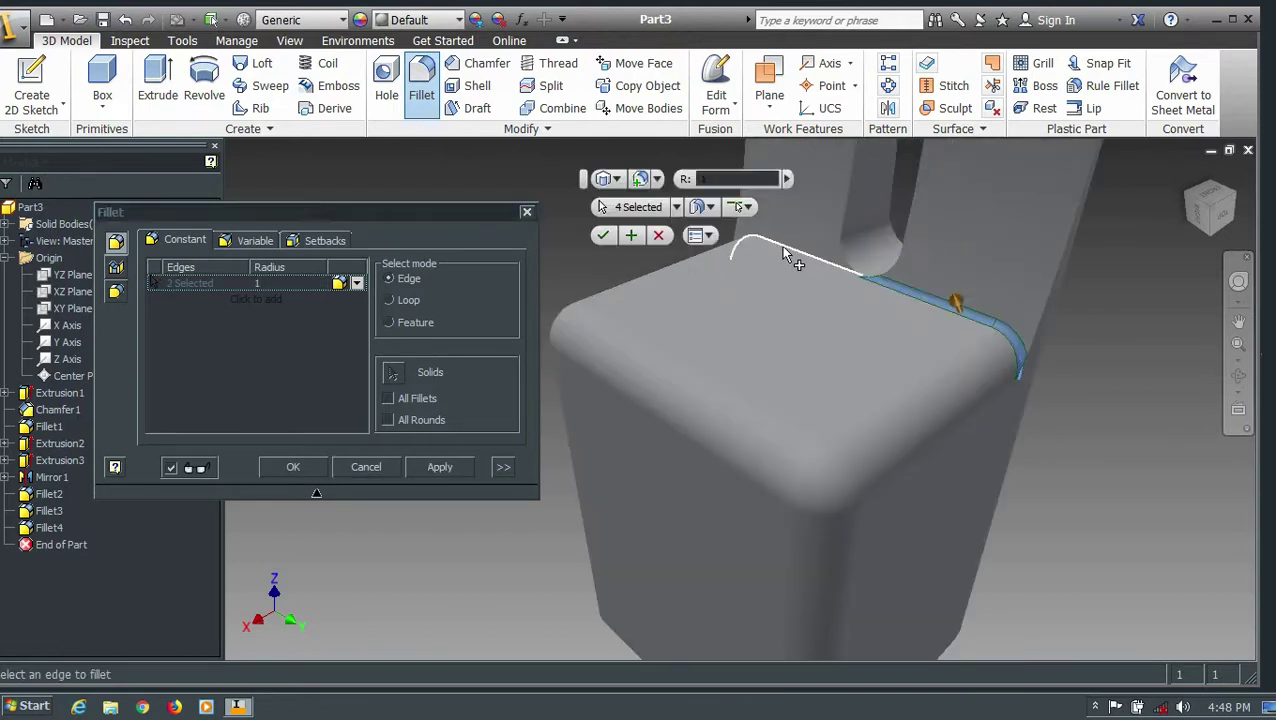
{"action": "left_click", "coordinate": [436, 466]}
Step: Select two claw edges, then cancel the fillet and start a new 2D sketch
{"action": "scroll", "coordinate": [780, 347], "scroll_direction": "down", "scroll_amount": 3}
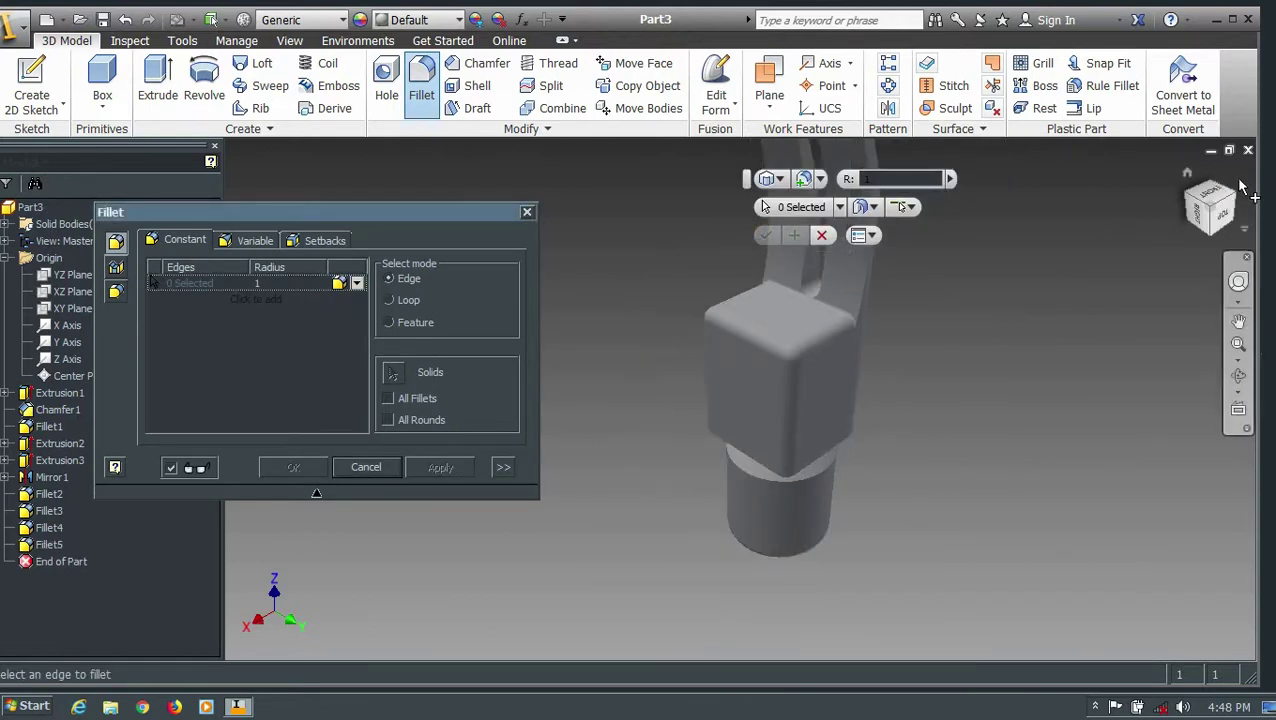
{"action": "left_click_drag", "start_coordinate": [1237, 199], "coordinate": [810, 331]}
{"action": "scroll", "coordinate": [688, 380], "scroll_direction": "up", "scroll_amount": 4}
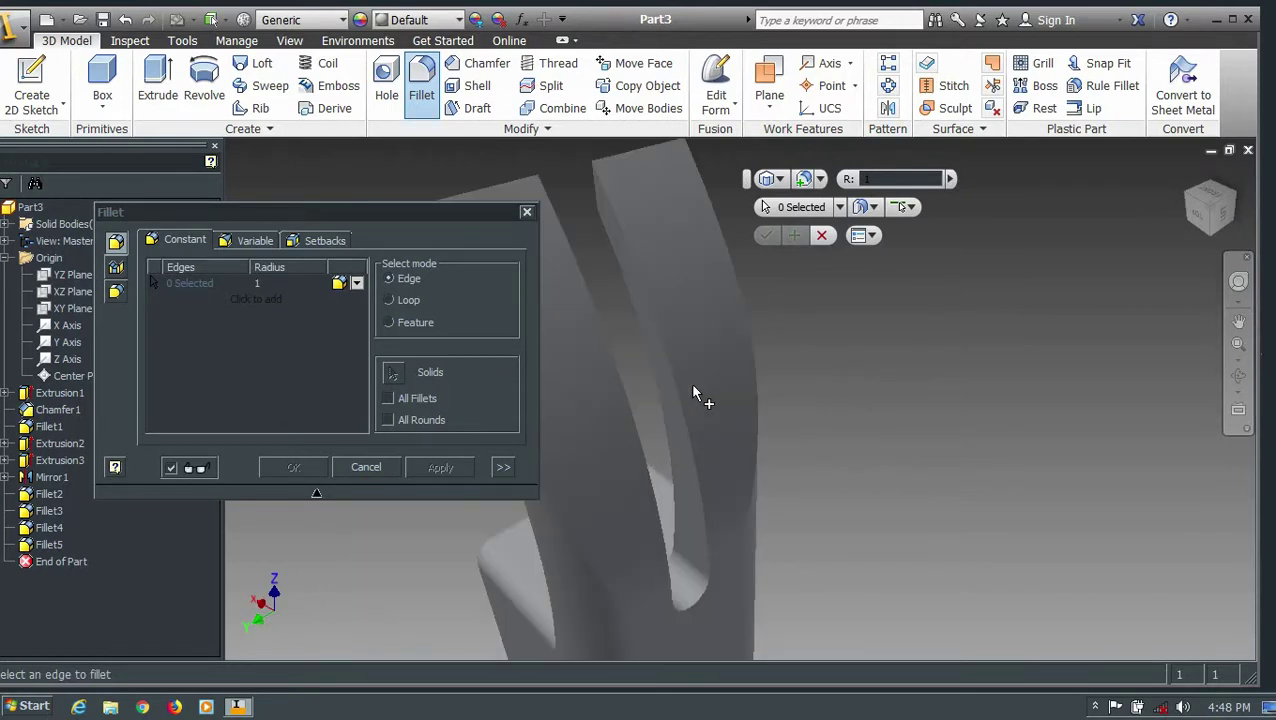
{"action": "left_click", "coordinate": [685, 428]}
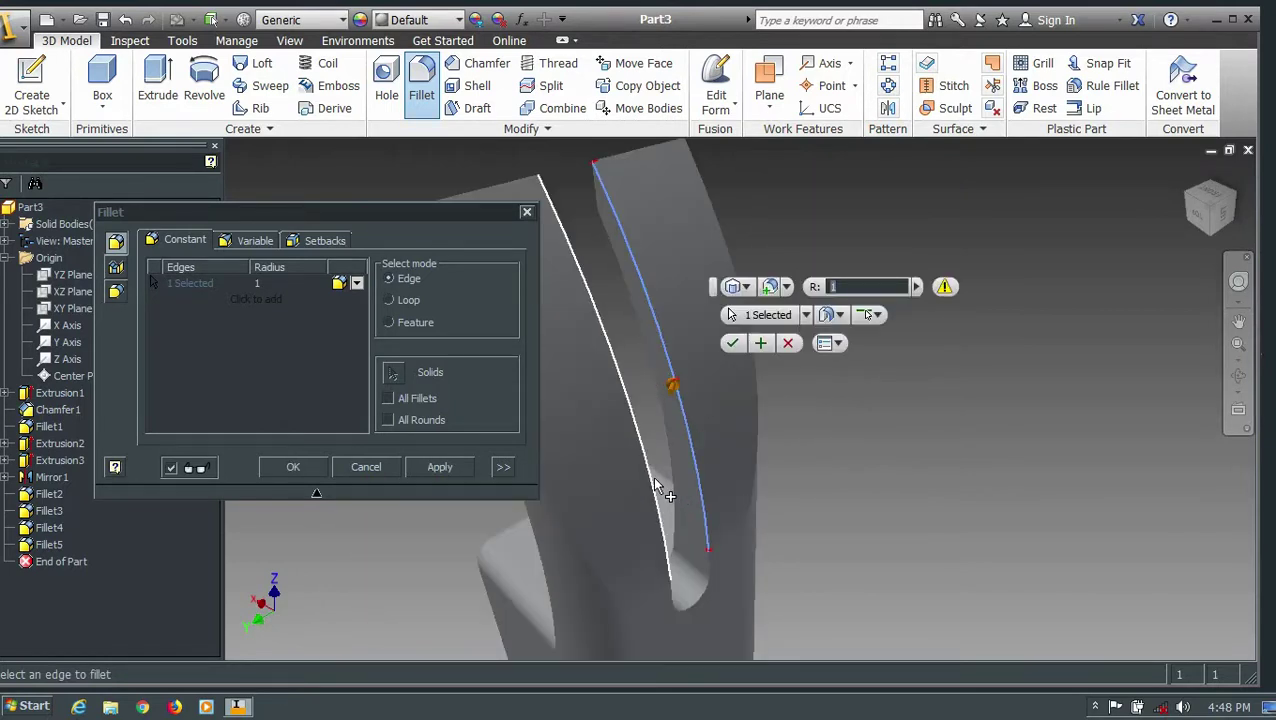
{"action": "left_click", "coordinate": [652, 476]}
{"action": "left_click", "coordinate": [369, 467]}
{"action": "key", "text": "F6"}
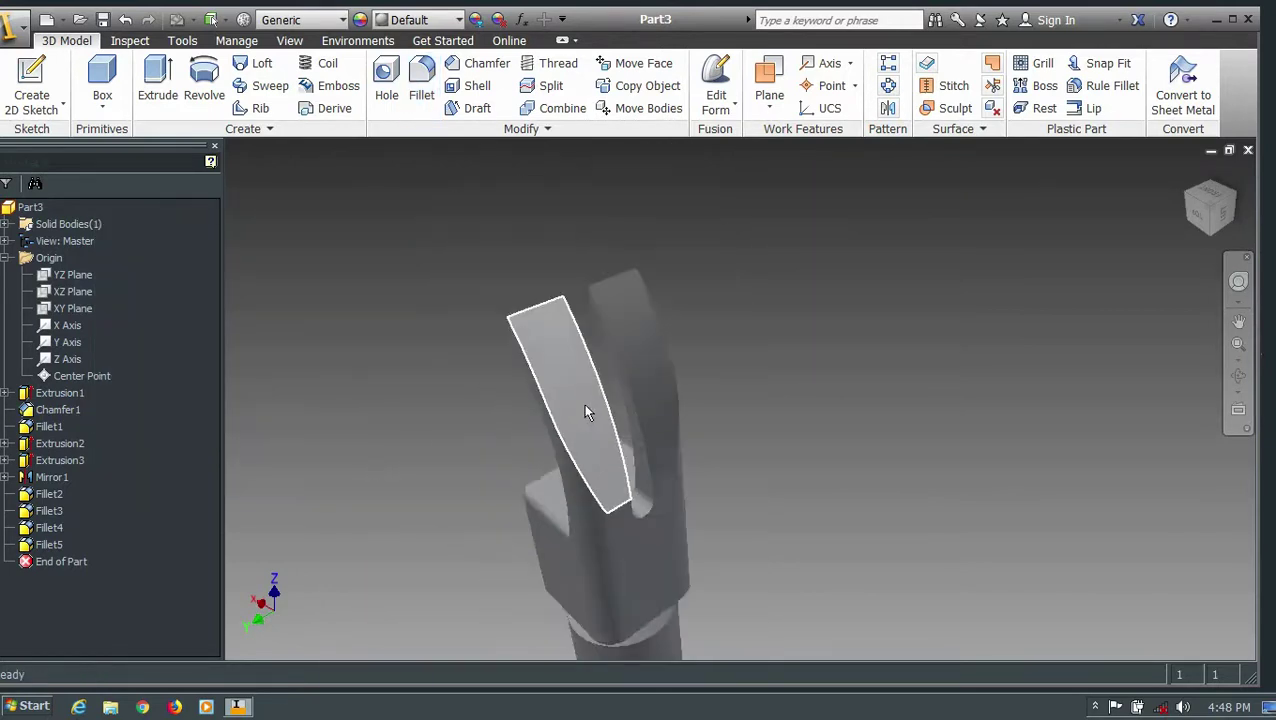
{"action": "left_click", "coordinate": [31, 85]}
Step: Draw a rectangle on the head's side face and dimension it 35 by 50 mm
{"action": "left_click", "coordinate": [775, 455]}
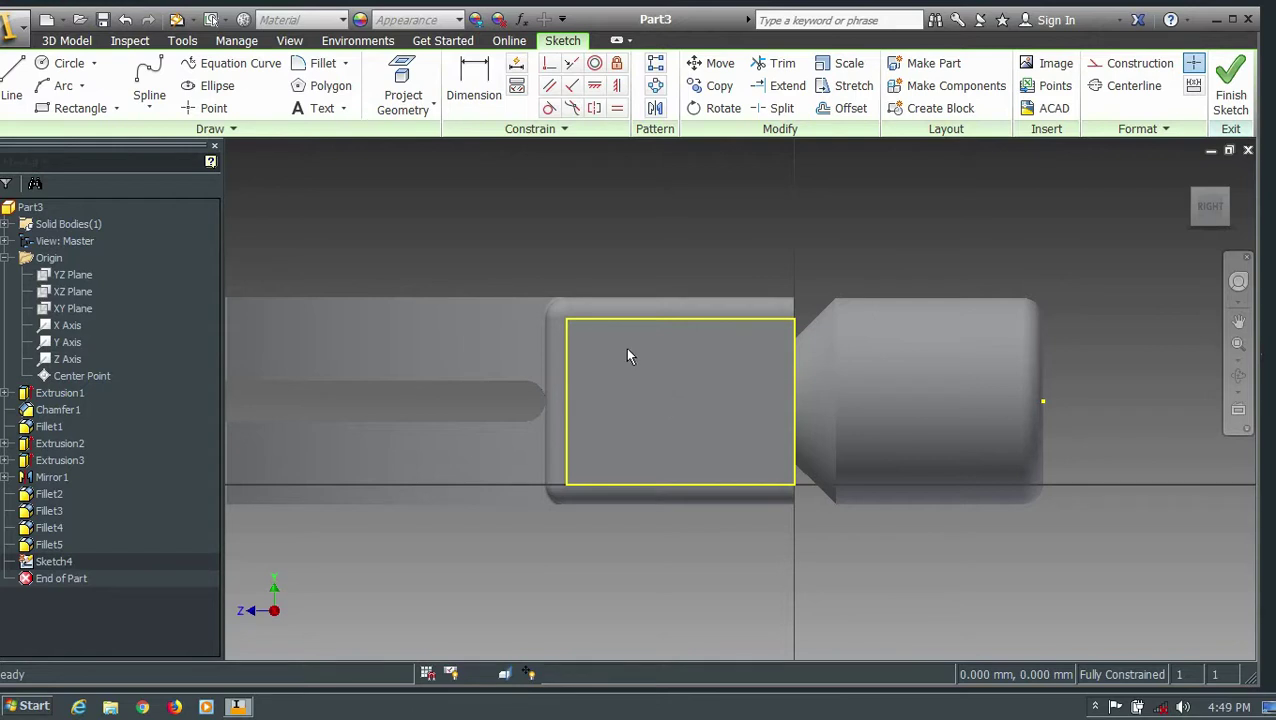
{"action": "left_click", "coordinate": [80, 108]}
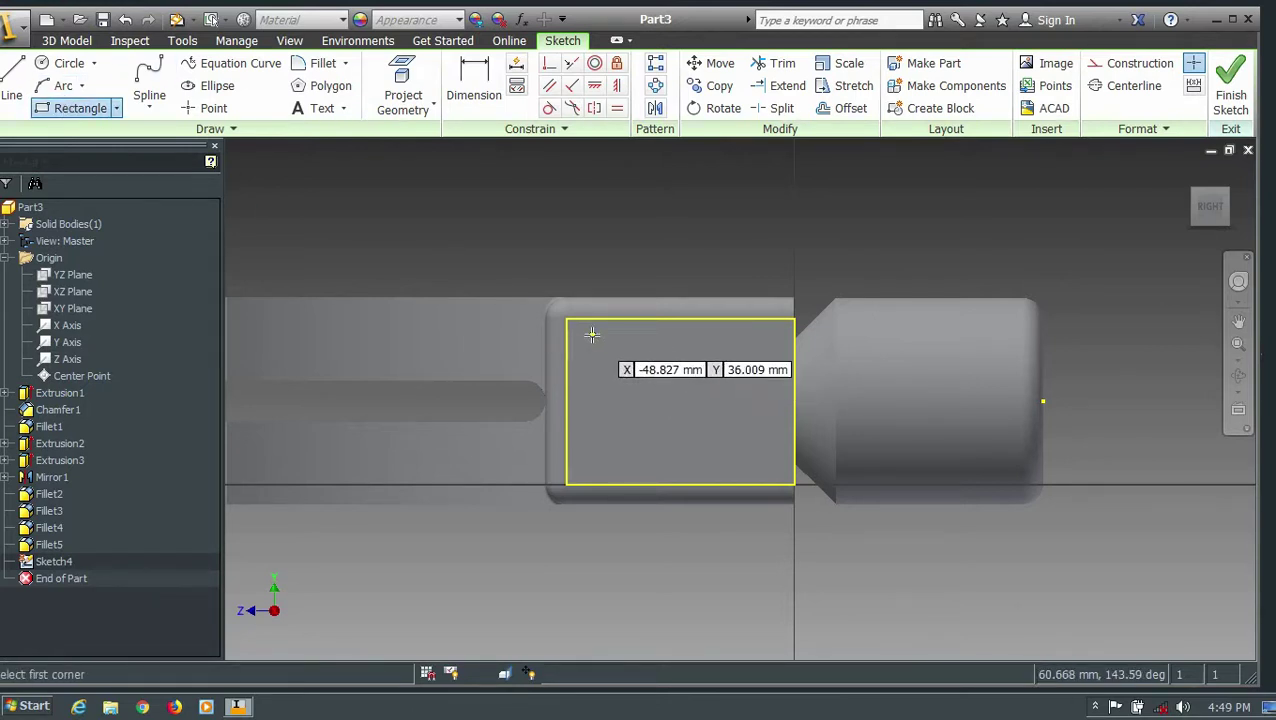
{"action": "left_click", "coordinate": [572, 333]}
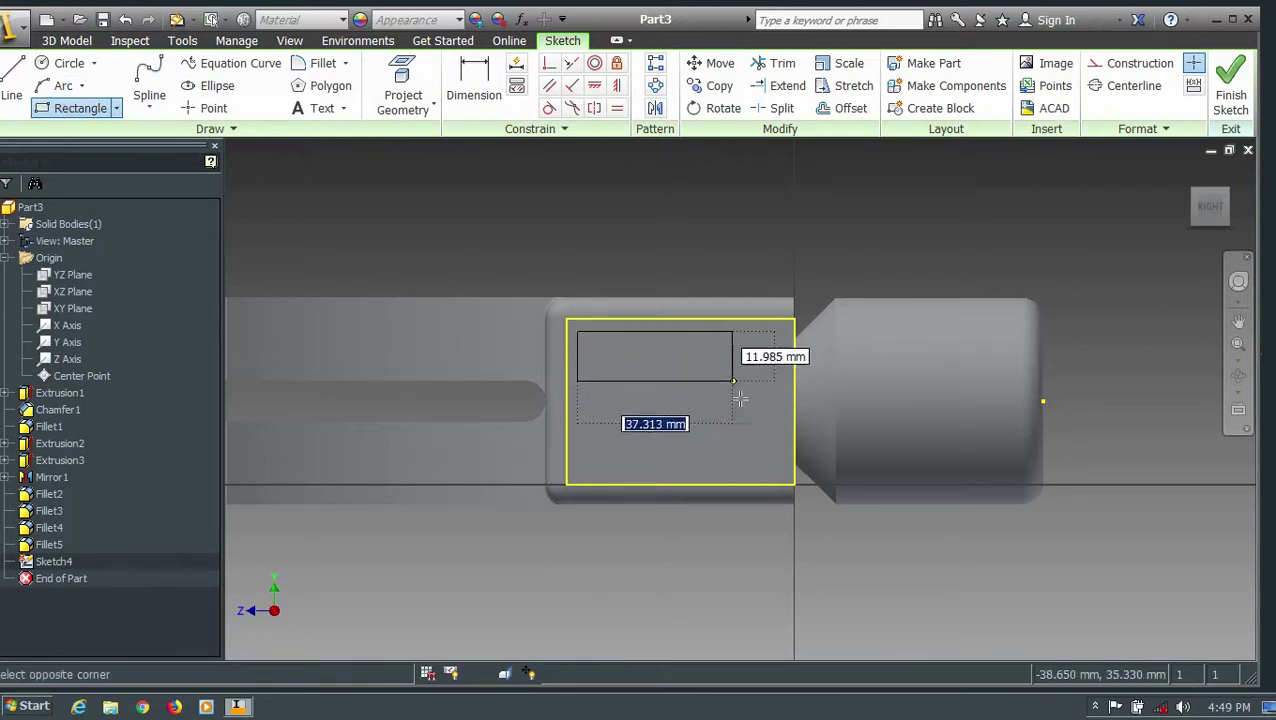
{"action": "left_click", "coordinate": [774, 468]}
{"action": "key", "text": "d"}
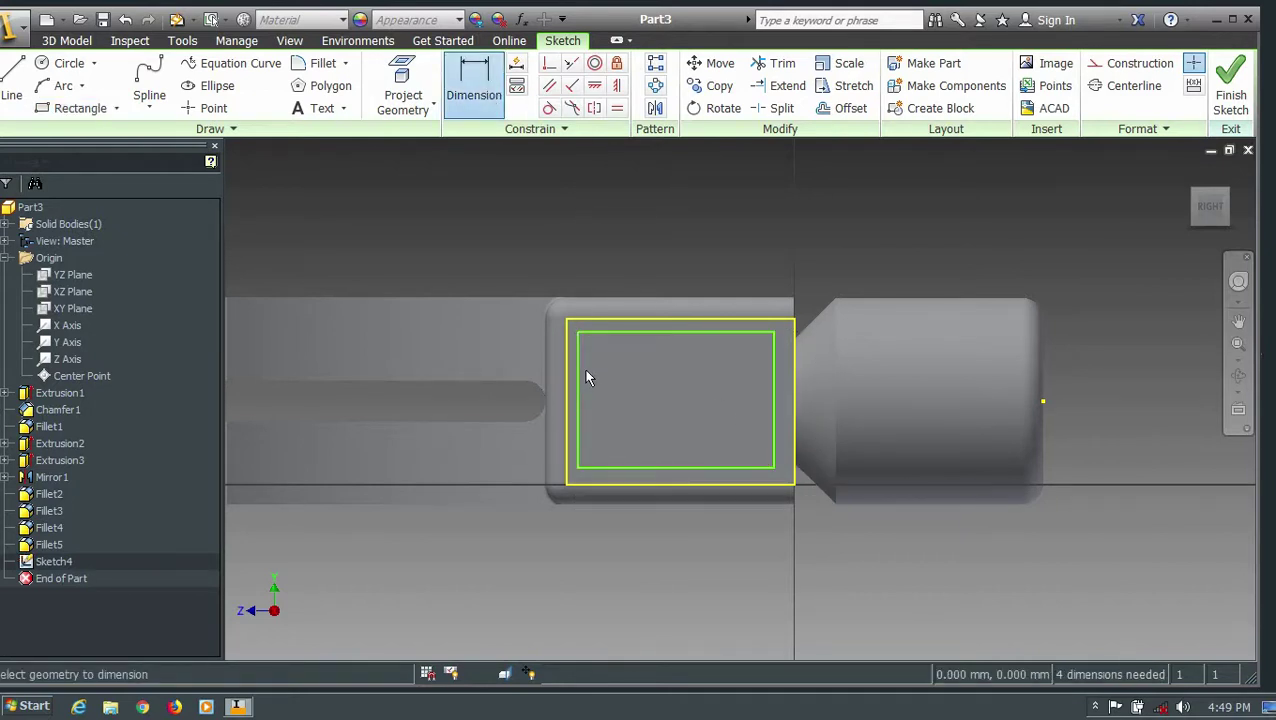
{"action": "left_click", "coordinate": [490, 402]}
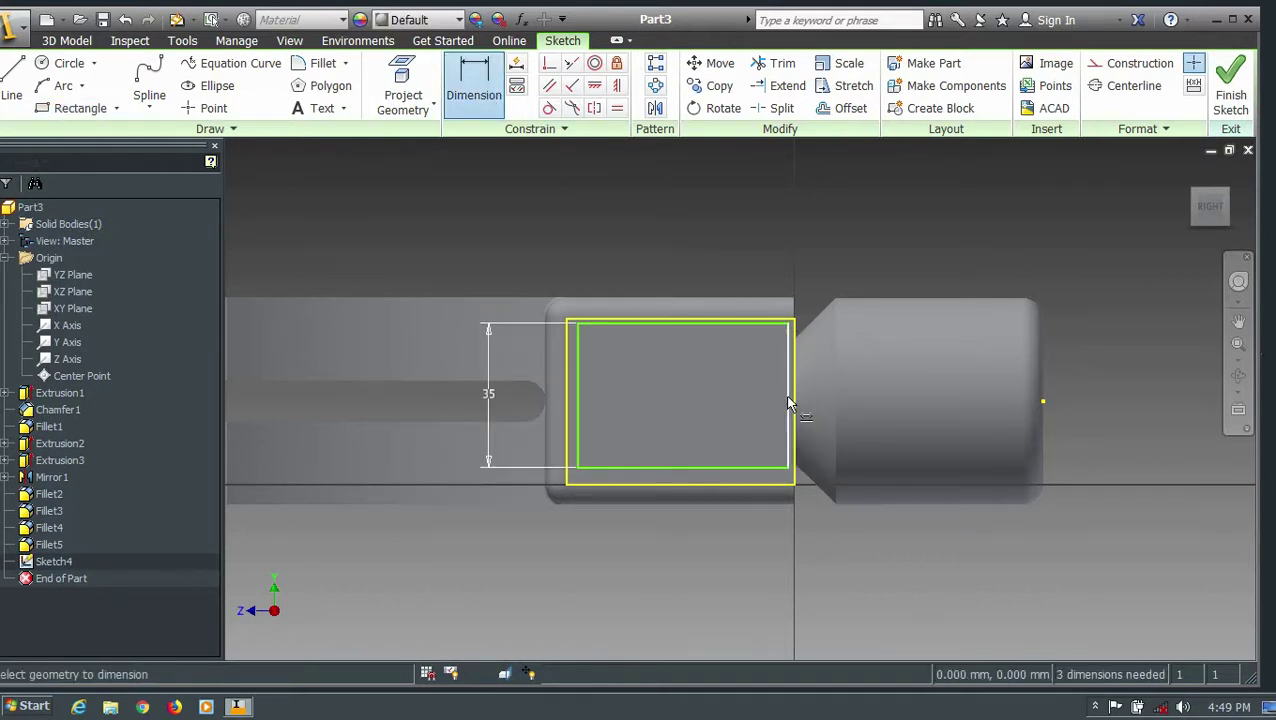
{"action": "left_click", "coordinate": [696, 471]}
{"action": "left_click", "coordinate": [673, 590]}
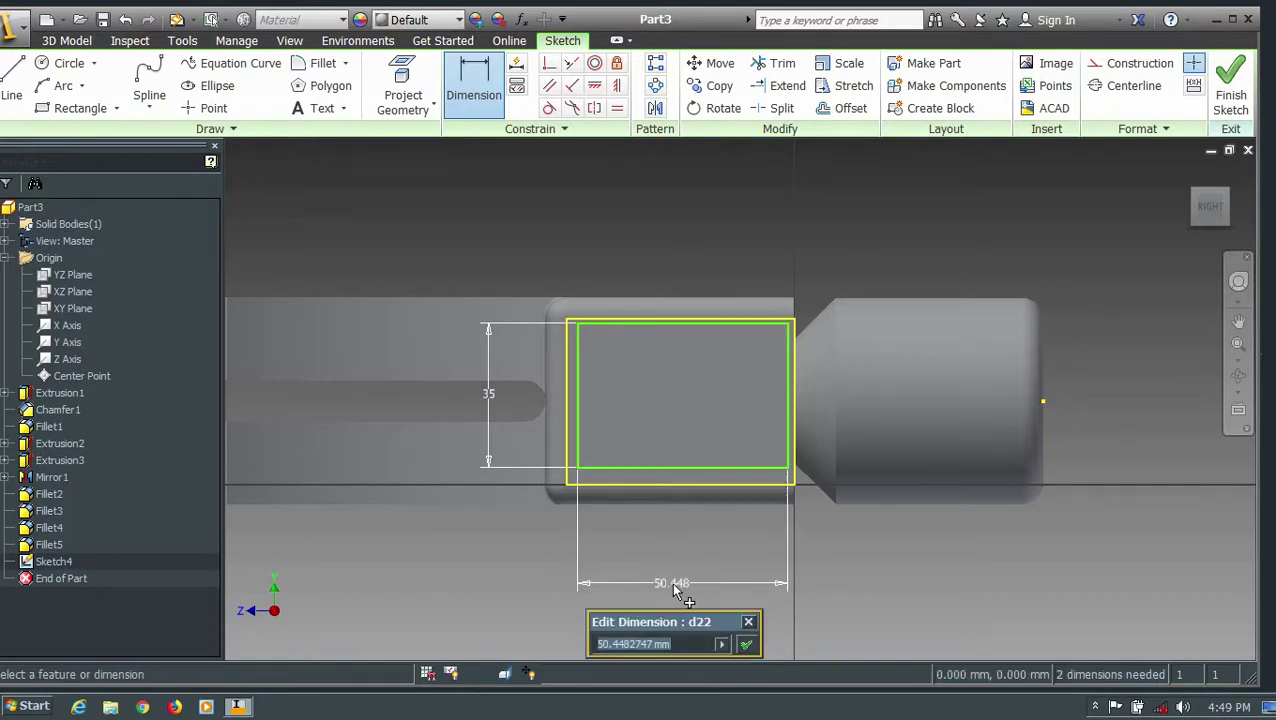
{"action": "type", "text": "50"}
{"action": "key", "text": "Return"}
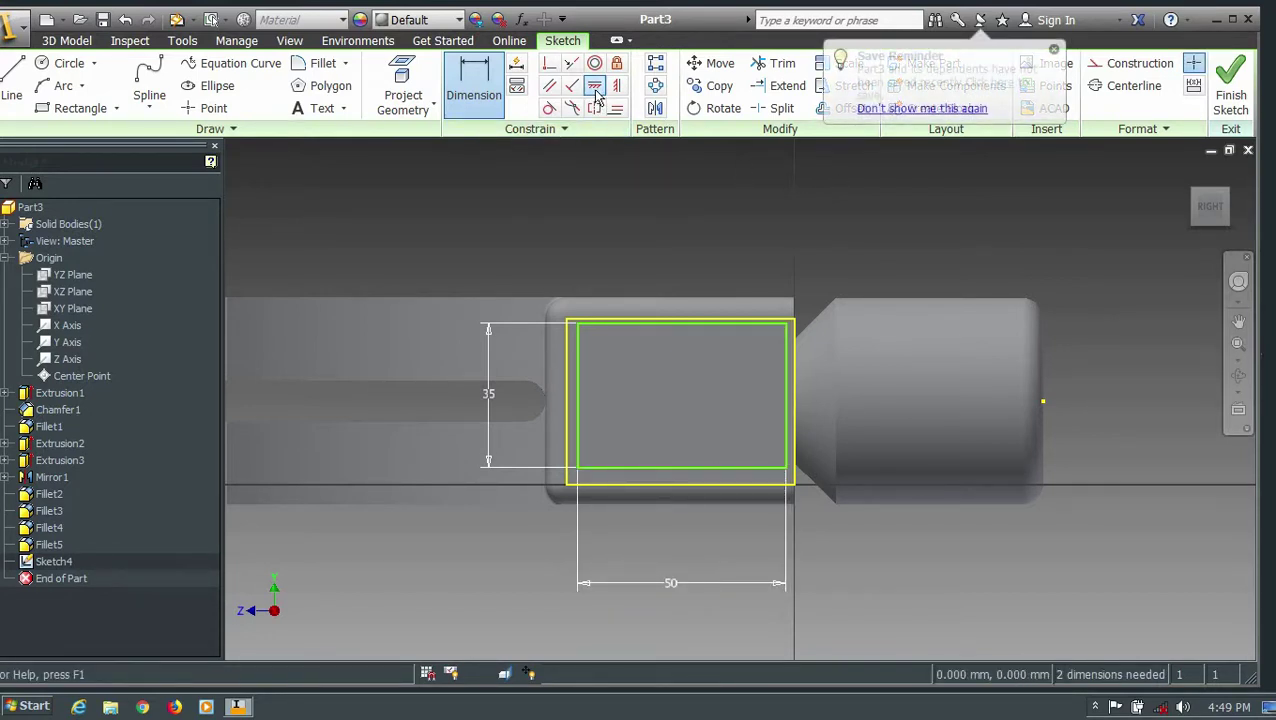
Step: Centre the rectangle on the head face, dropping the over-constraining constraint, and finish the sketch
{"action": "left_click", "coordinate": [594, 85]}
{"action": "left_click", "coordinate": [577, 396]}
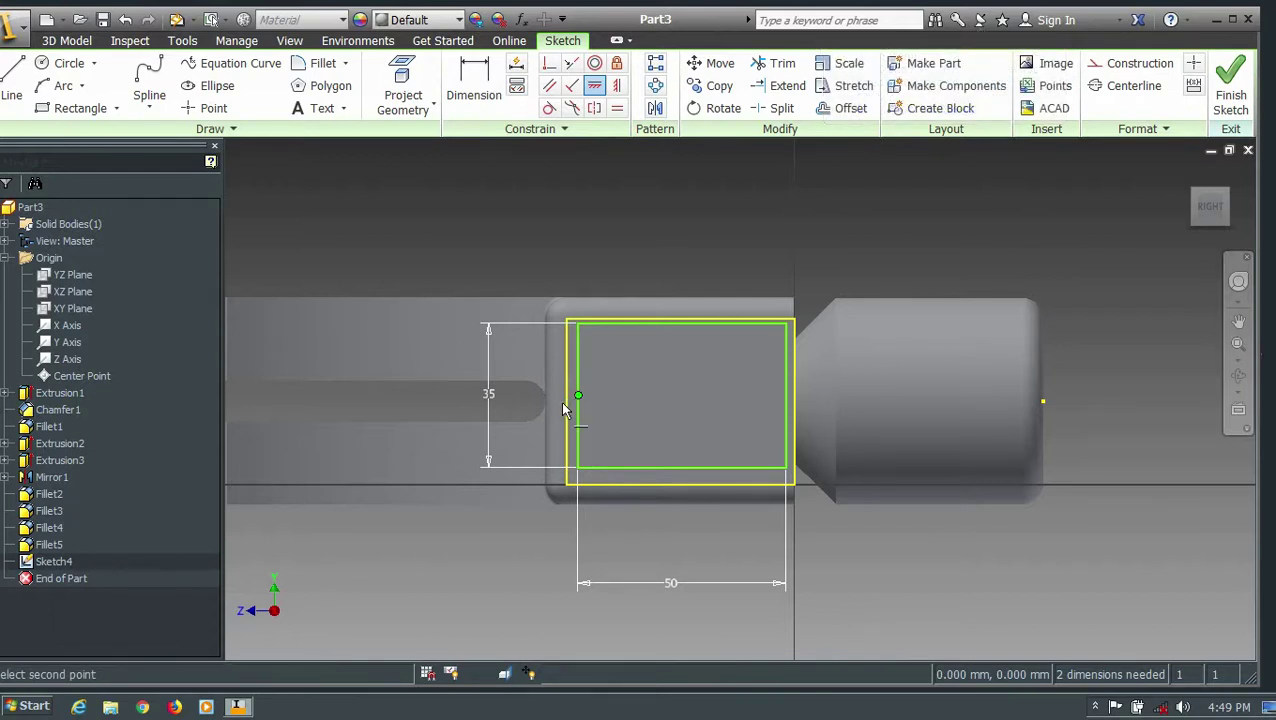
{"action": "left_click", "coordinate": [566, 402]}
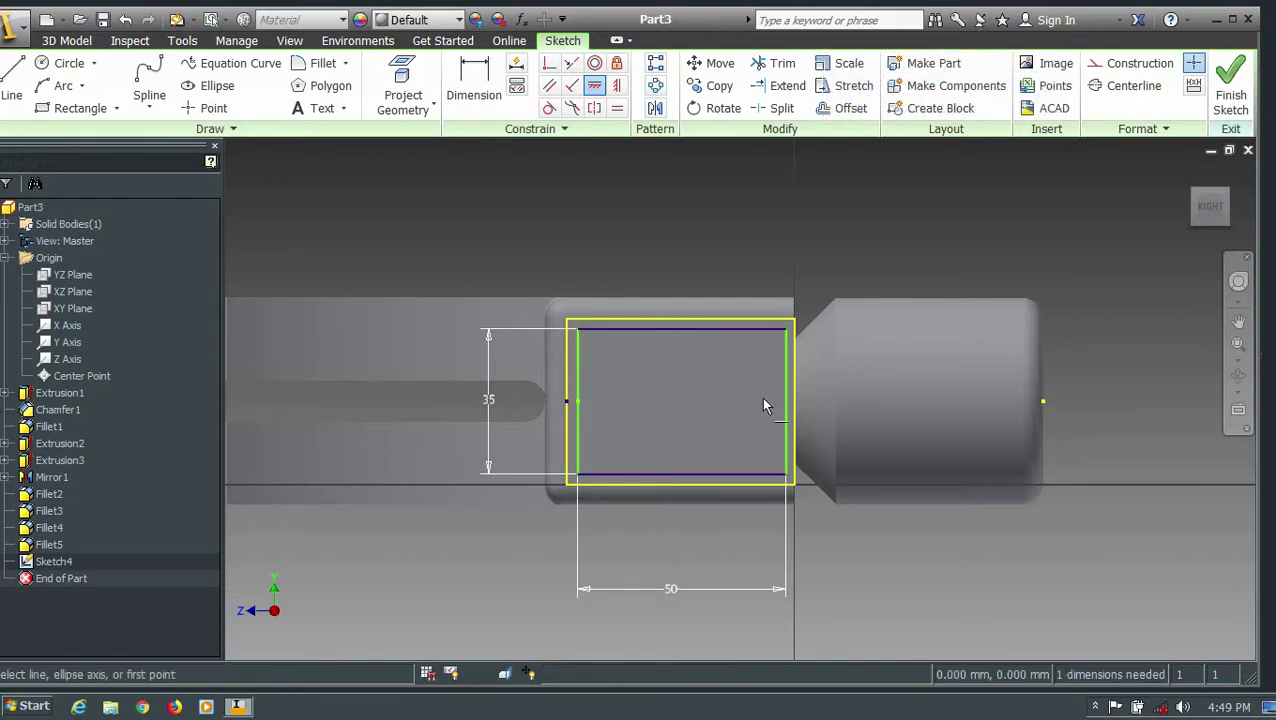
{"action": "left_click", "coordinate": [679, 329]}
{"action": "left_click", "coordinate": [690, 327]}
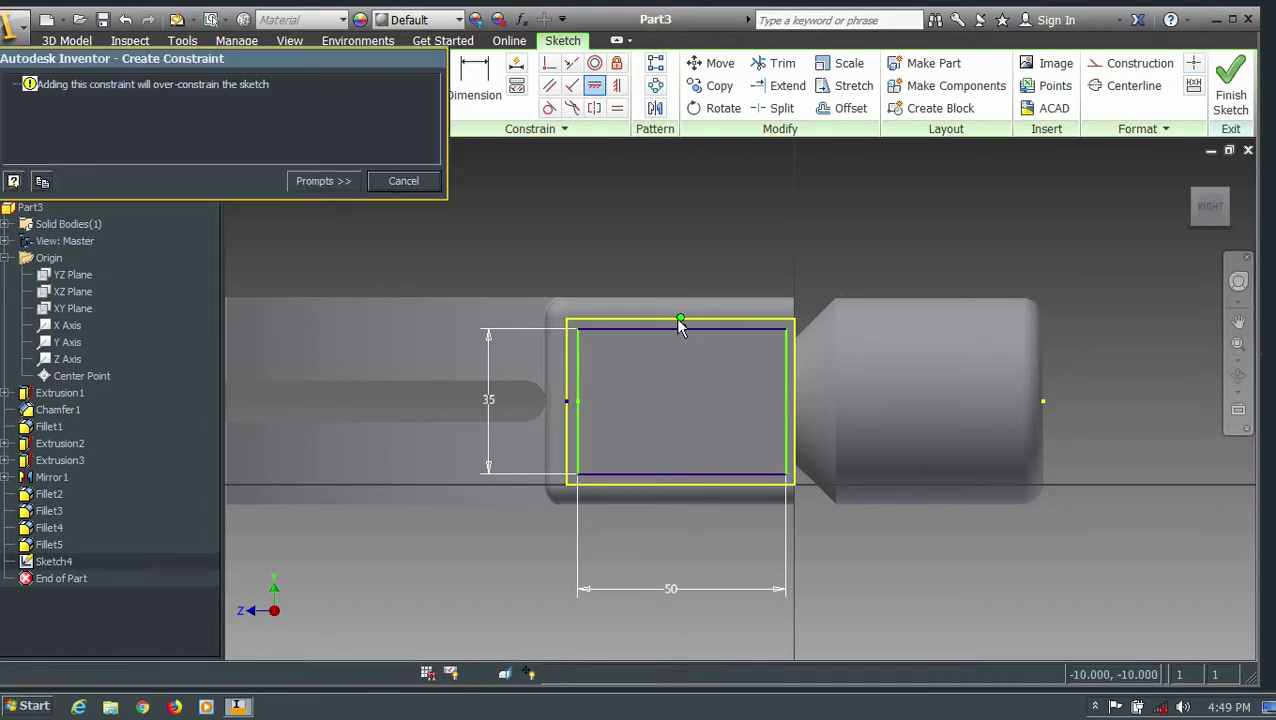
{"action": "left_click", "coordinate": [403, 180]}
{"action": "left_click", "coordinate": [687, 328]}
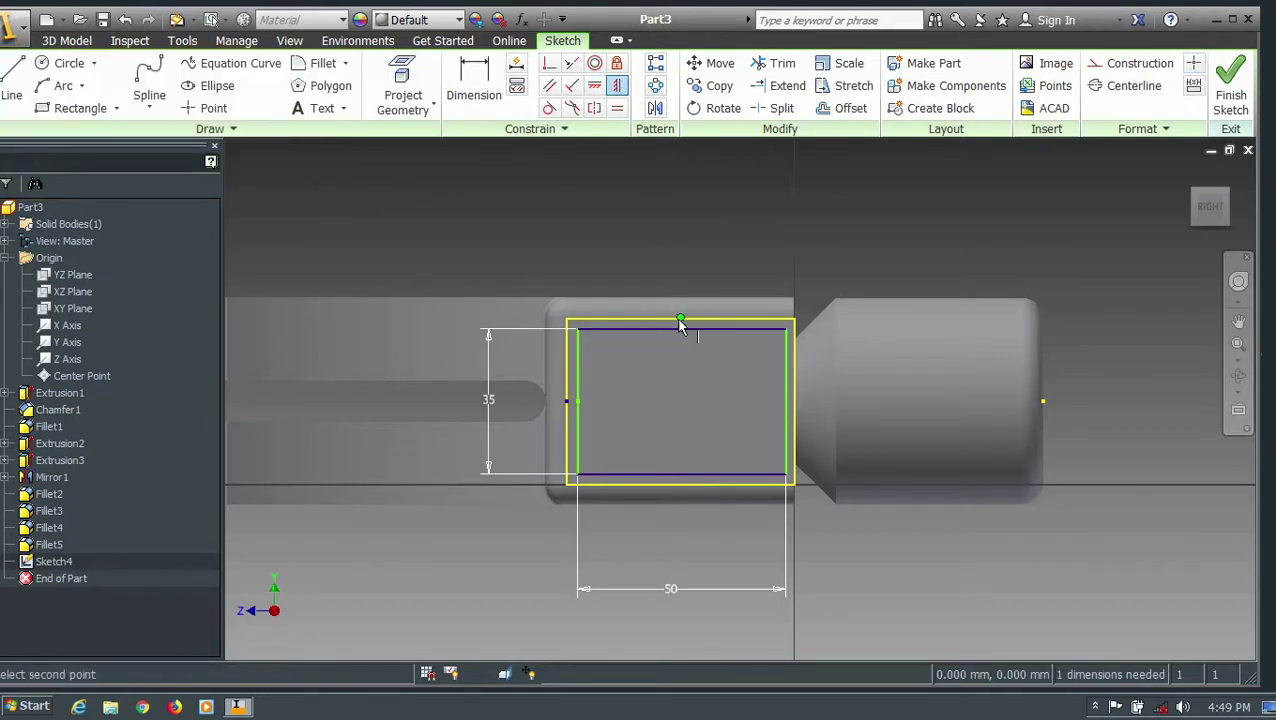
{"action": "left_click", "coordinate": [680, 320]}
{"action": "left_click", "coordinate": [1230, 85]}
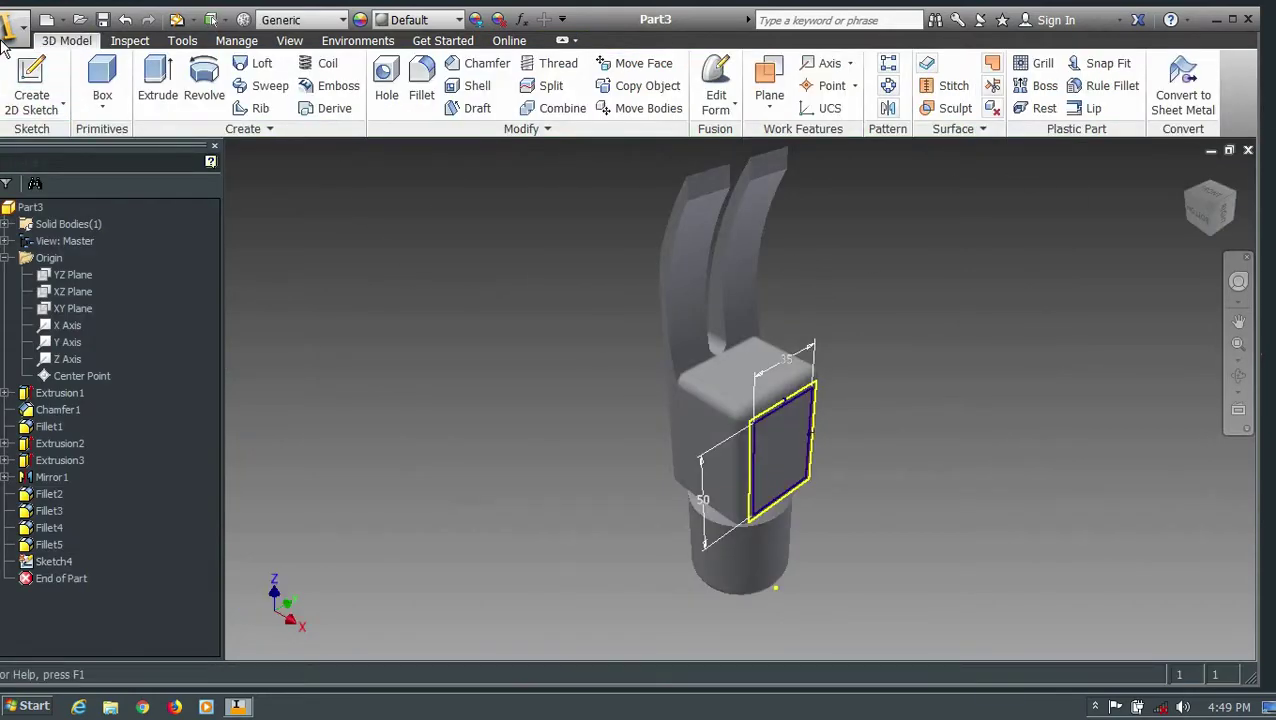
Step: Extrude-cut the rectangle 50 mm inward into the hammer head
{"action": "left_click", "coordinate": [158, 80]}
{"action": "left_click", "coordinate": [765, 443]}
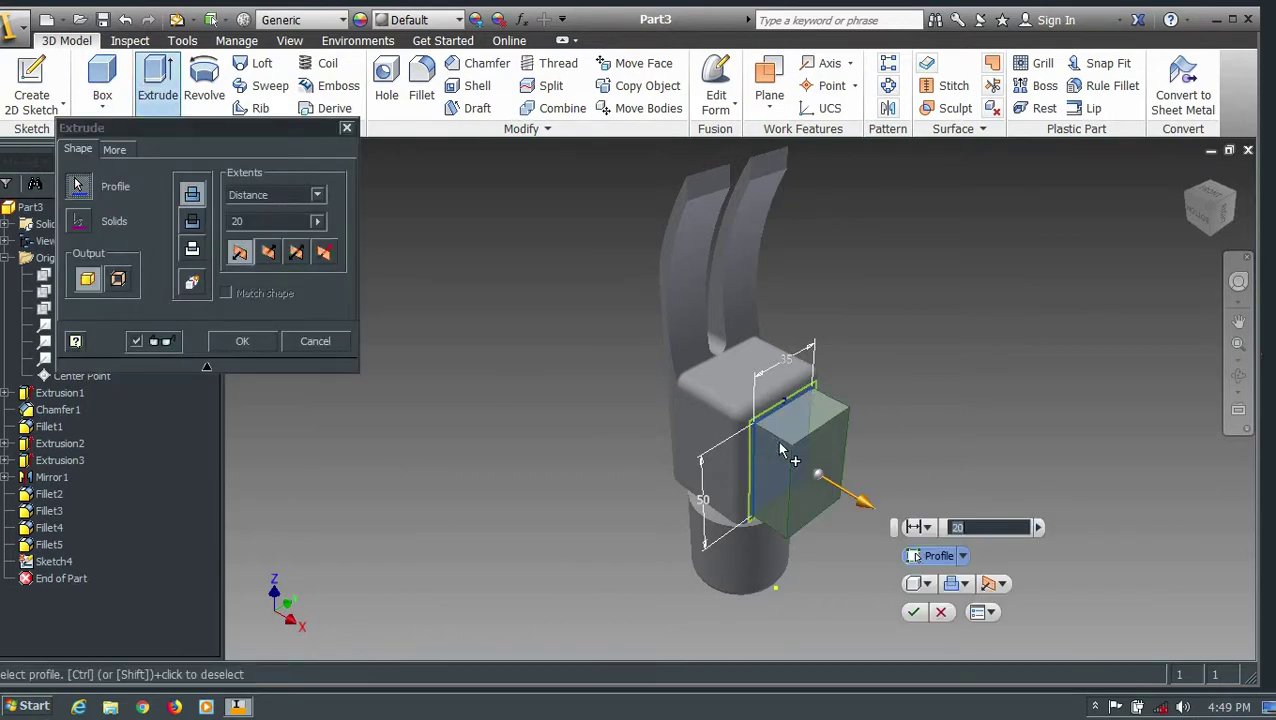
{"action": "left_click", "coordinate": [268, 253]}
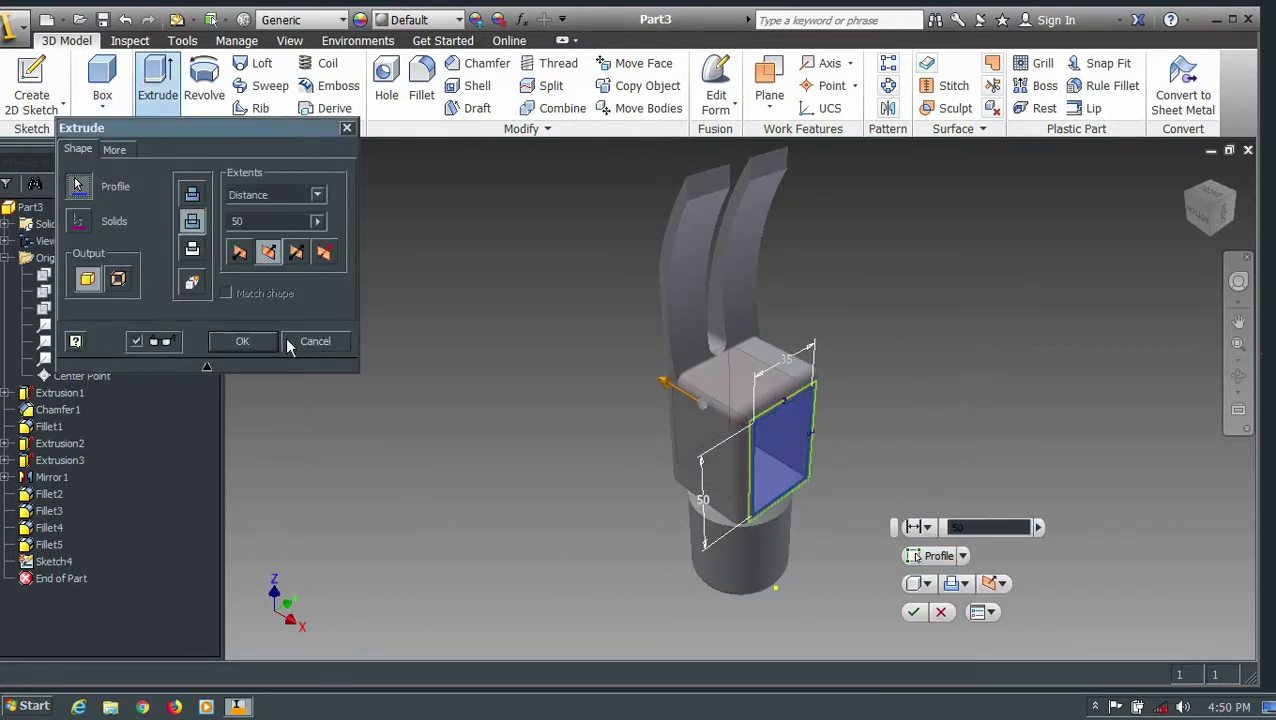
{"action": "left_click", "coordinate": [243, 341]}
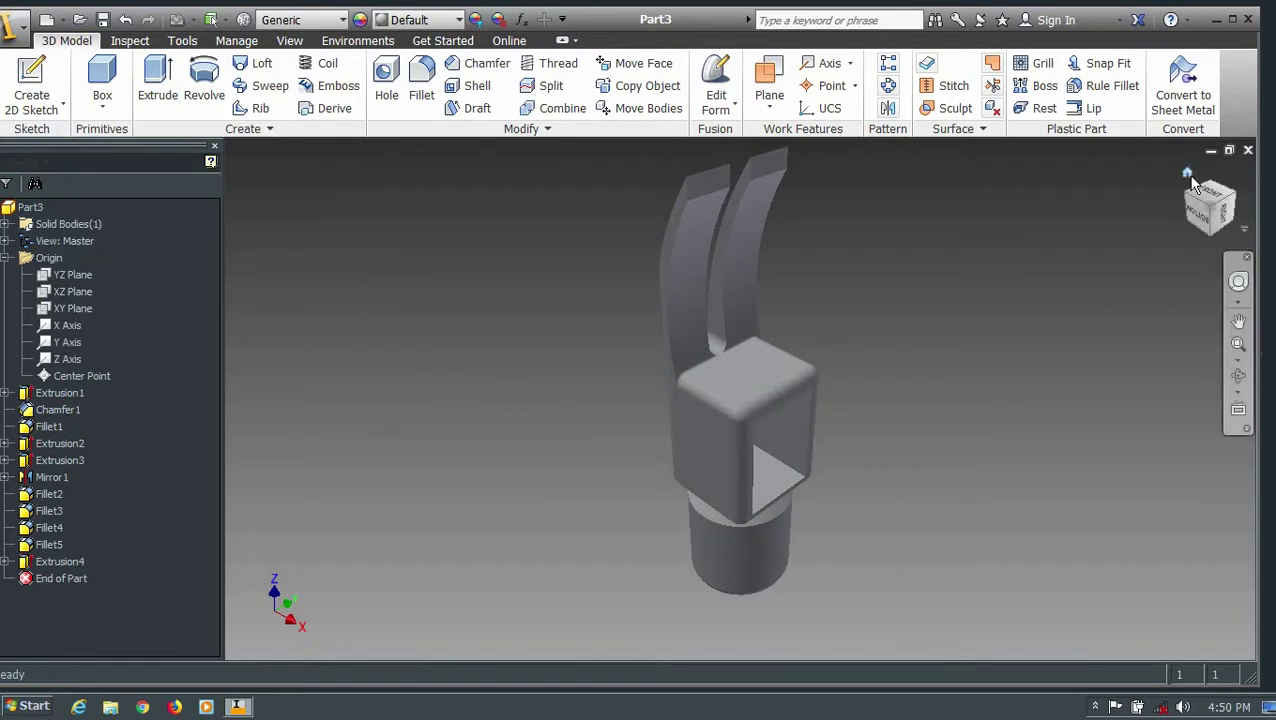
Step: Orbit and zoom with the ViewCube to inspect the new socket
{"action": "left_click", "coordinate": [1188, 200]}
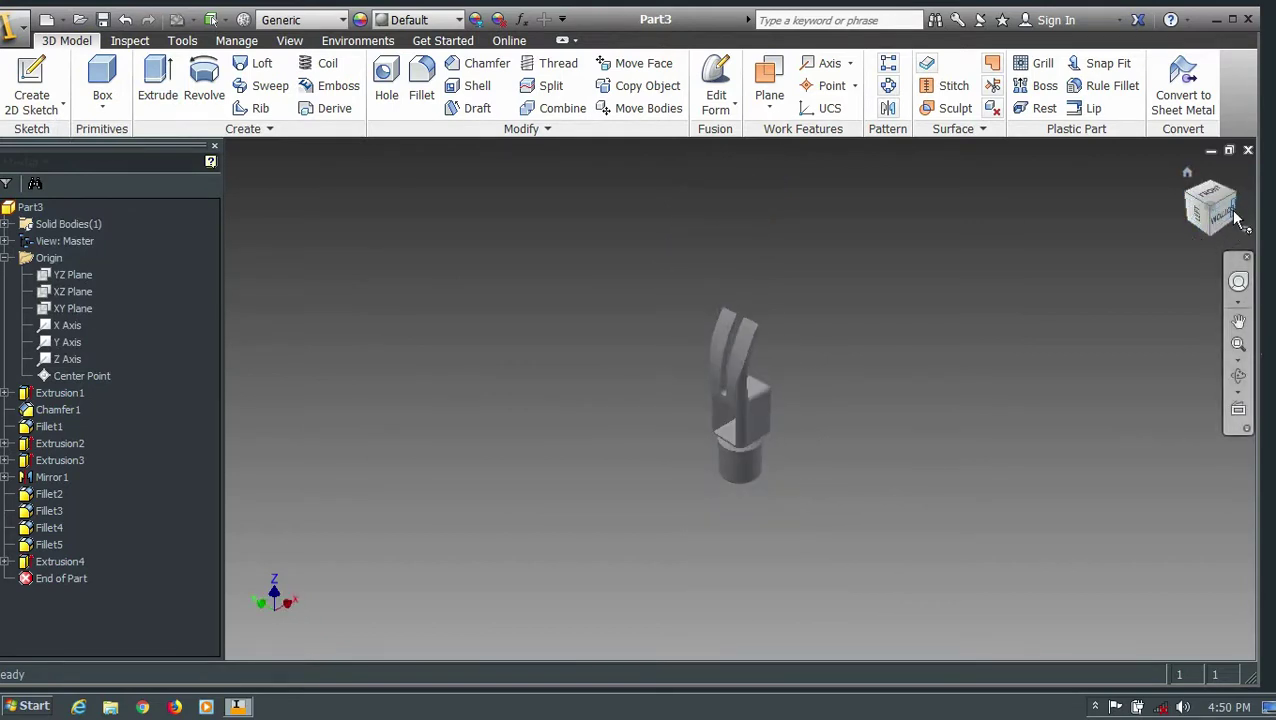
{"action": "left_click", "coordinate": [1236, 215]}
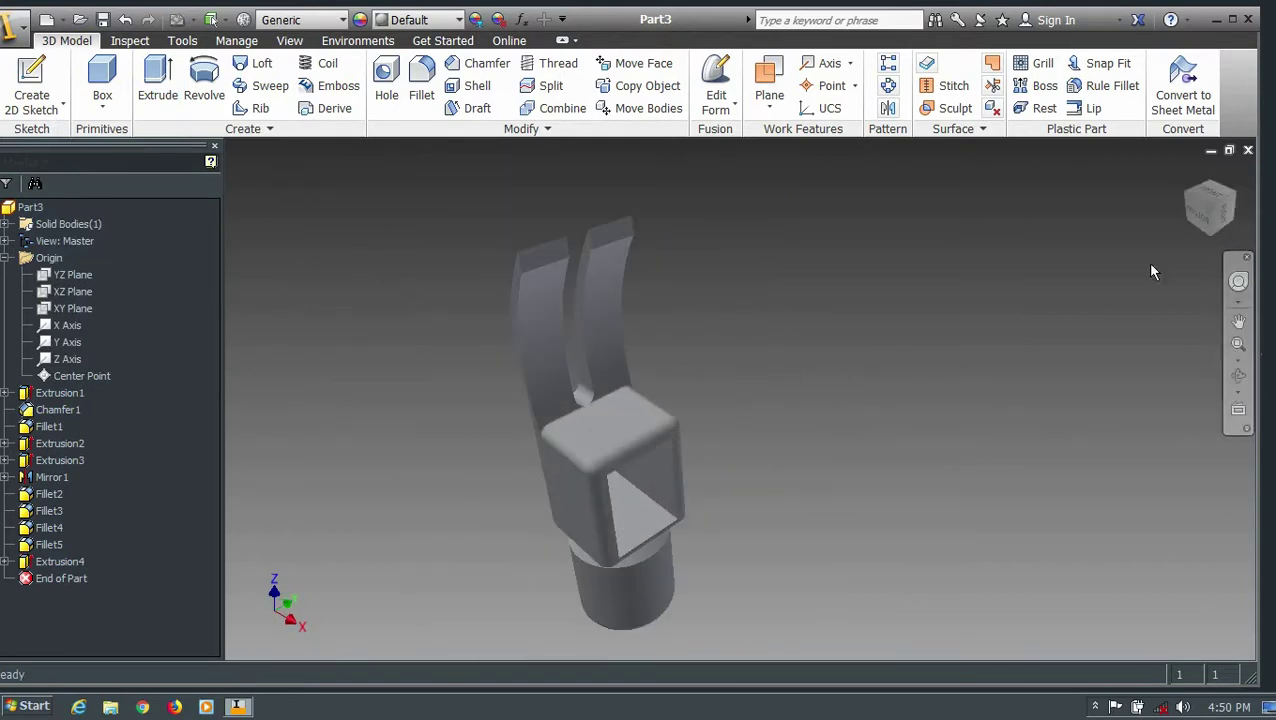
{"action": "left_click", "coordinate": [1182, 218]}
{"action": "scroll", "coordinate": [651, 402], "scroll_direction": "up", "scroll_amount": 5}
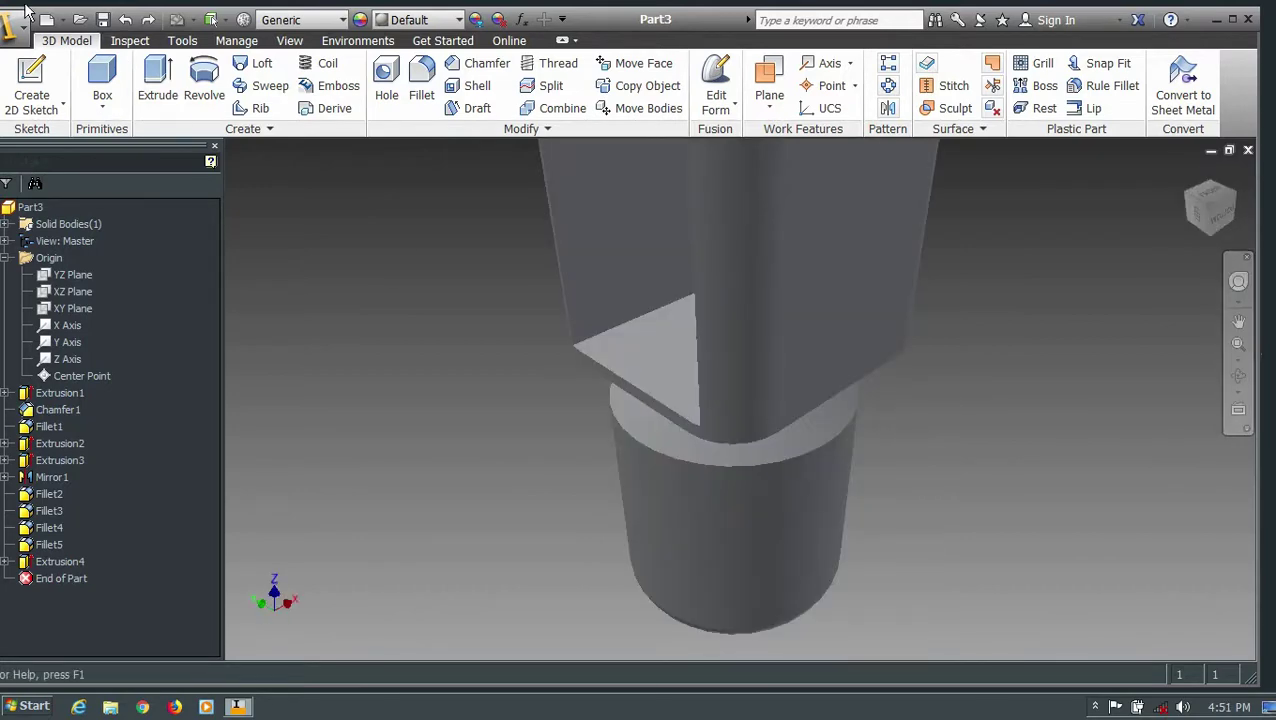
{"action": "left_click", "coordinate": [31, 85]}
Step: Start a sketch on the socket face and draw a two-point rectangle
{"action": "left_click", "coordinate": [603, 368]}
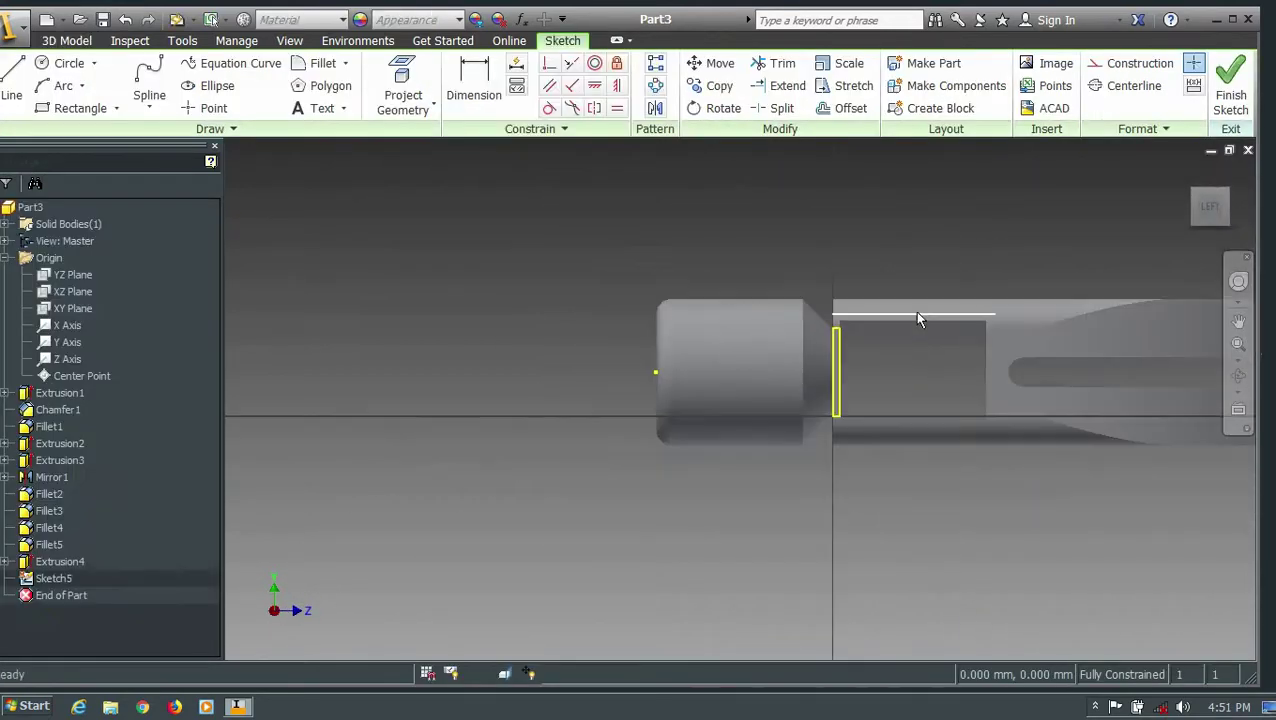
{"action": "scroll", "coordinate": [919, 318], "scroll_direction": "up", "scroll_amount": 3}
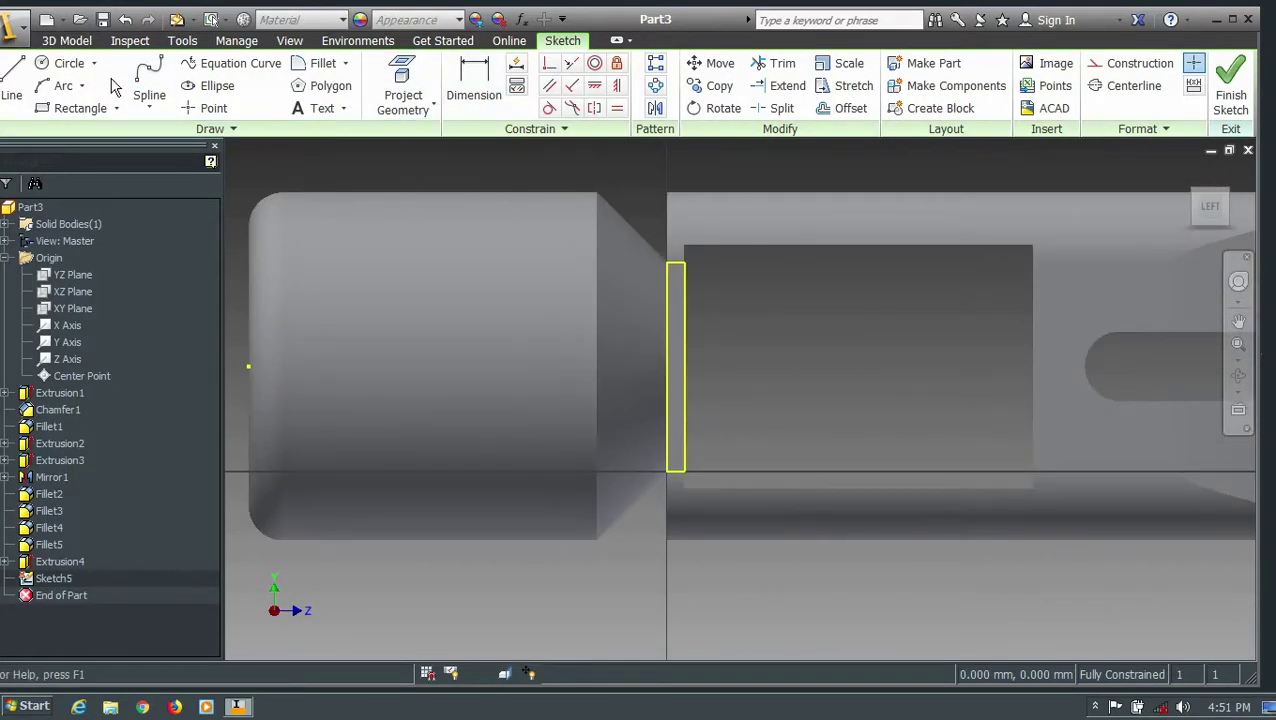
{"action": "left_click", "coordinate": [80, 108]}
{"action": "left_click", "coordinate": [764, 449]}
{"action": "left_click", "coordinate": [1108, 187]}
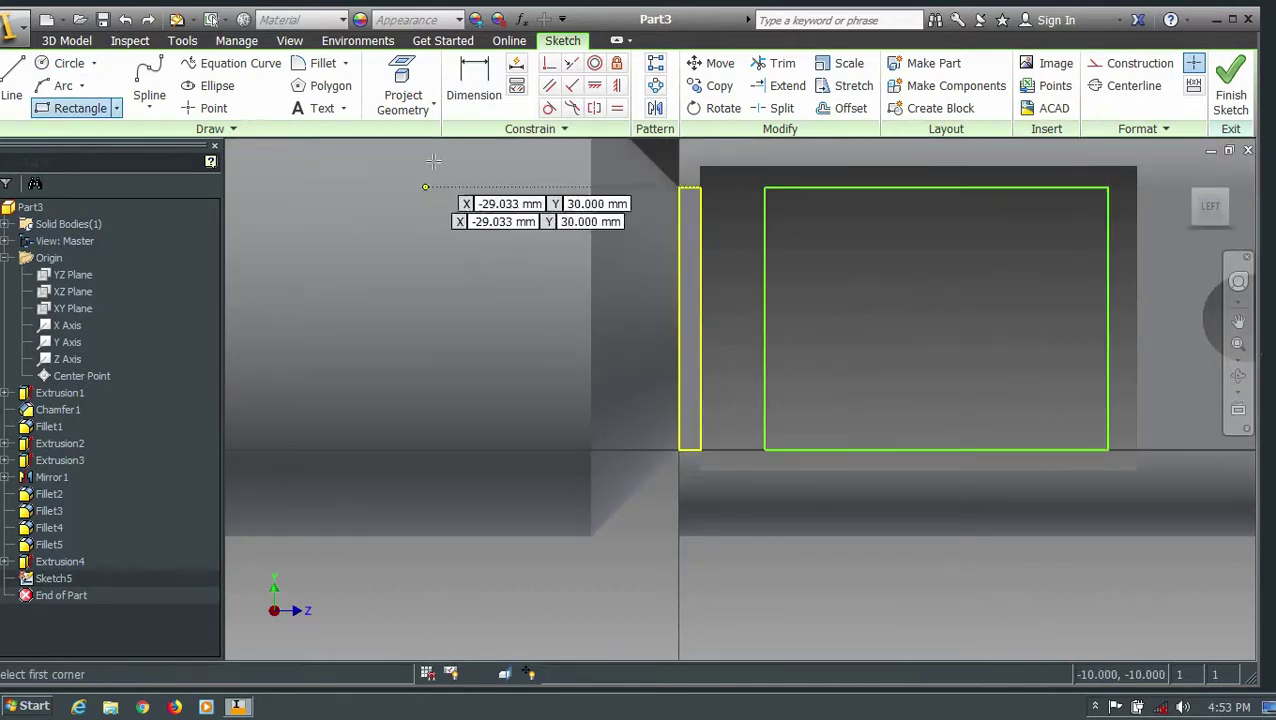
Step: Dimension the rectangle to 50 mm wide and 35 mm high
{"action": "key", "text": "d"}
{"action": "left_click", "coordinate": [880, 449]}
{"action": "left_click", "coordinate": [910, 568]}
{"action": "type", "text": "3"}
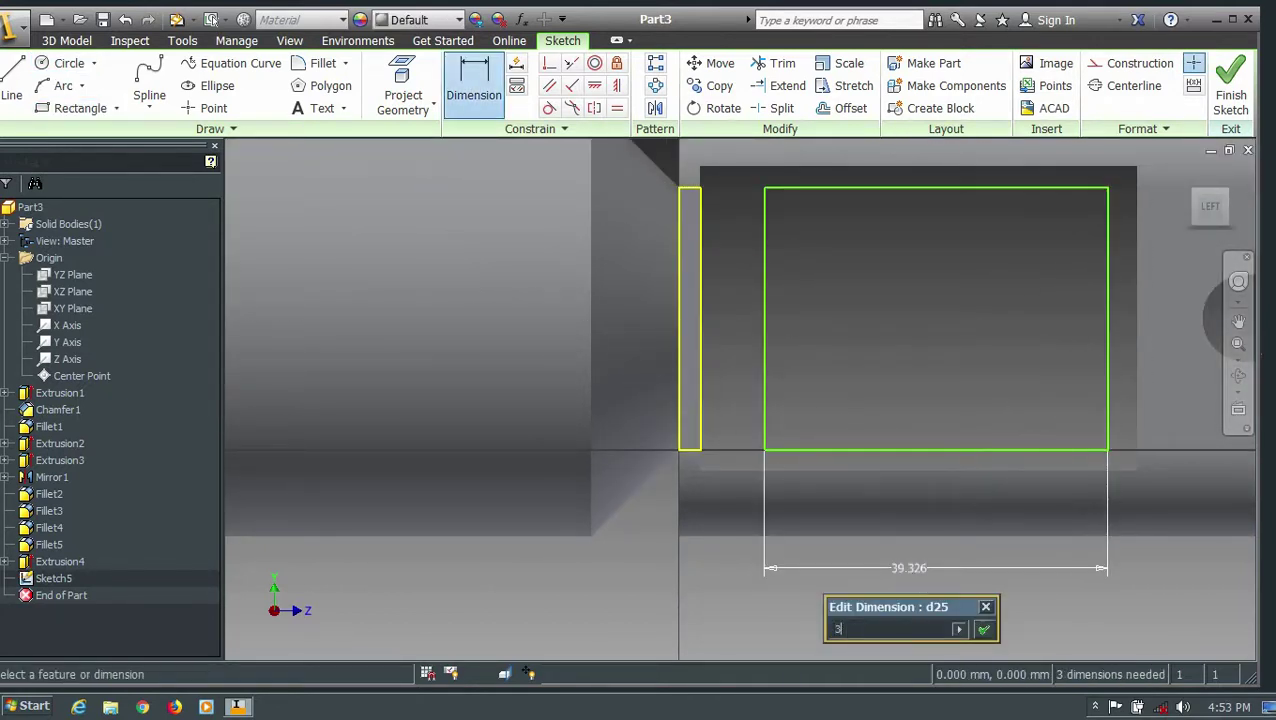
{"action": "type", "text": "5"}
{"action": "key", "text": "Return"}
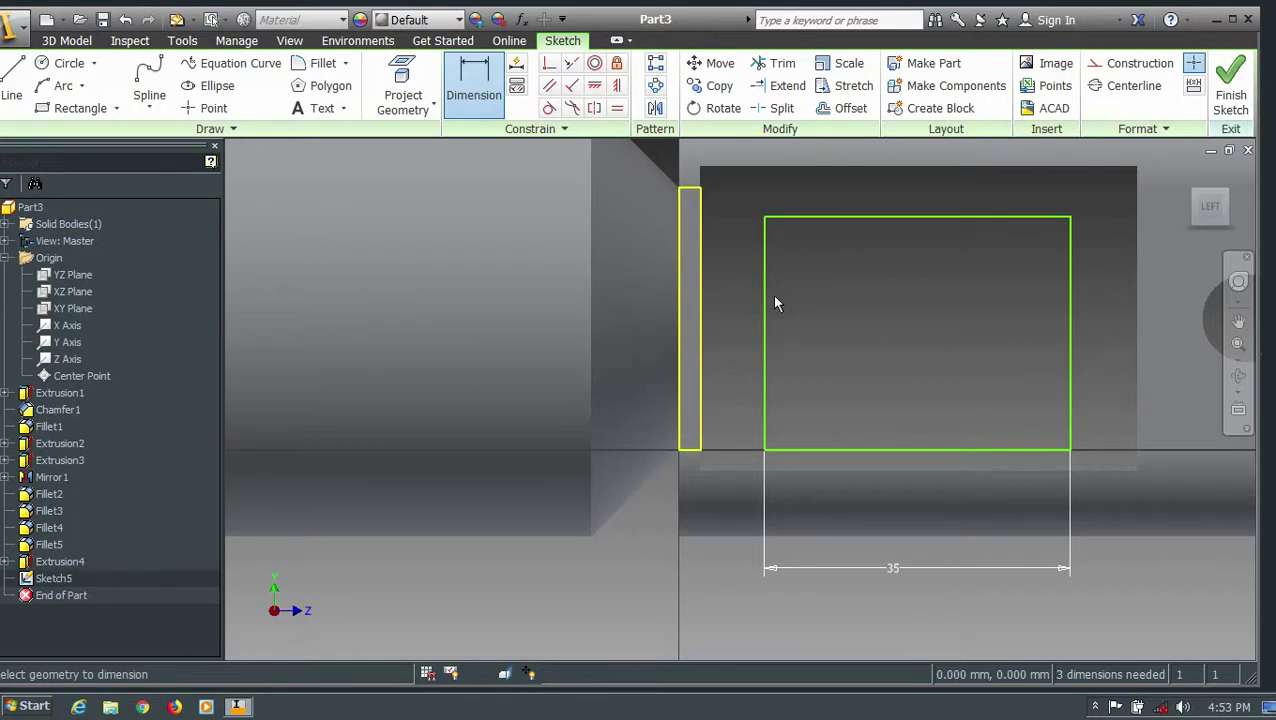
{"action": "left_click", "coordinate": [764, 336]}
{"action": "left_click", "coordinate": [633, 333]}
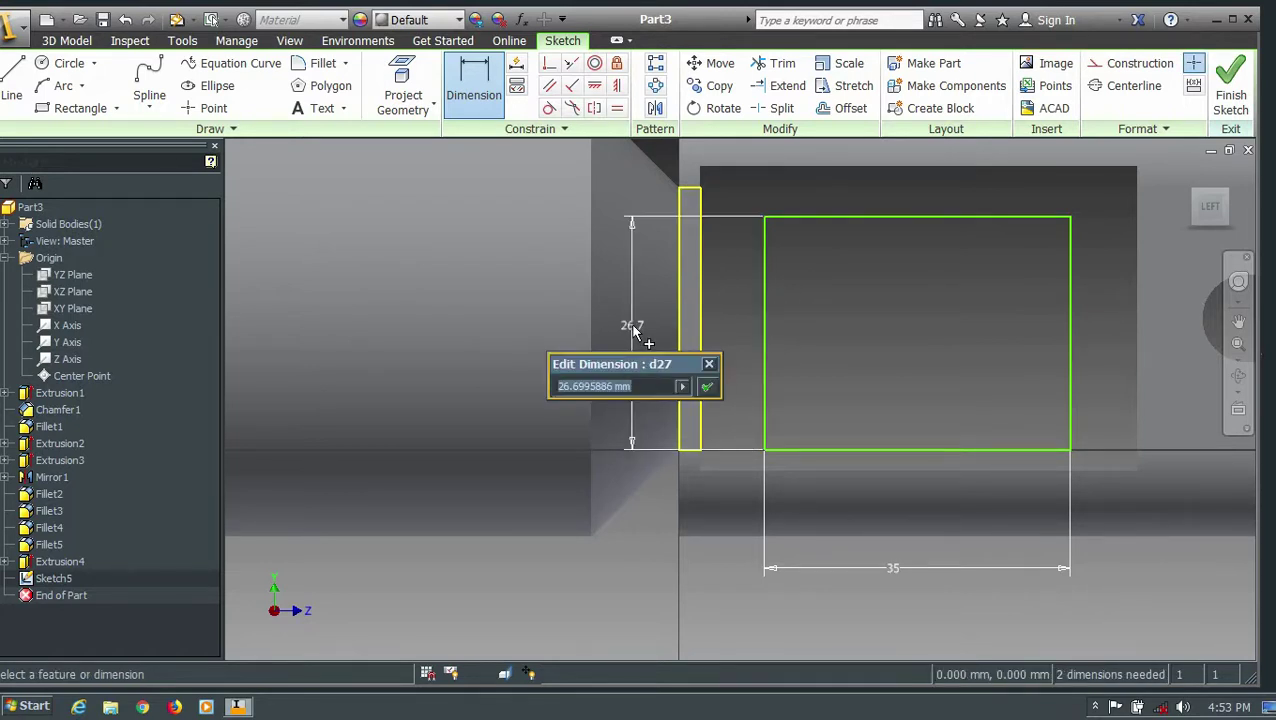
{"action": "type", "text": "35"}
{"action": "key", "text": "Return"}
{"action": "double_click", "coordinate": [893, 570]}
{"action": "type", "text": "50"}
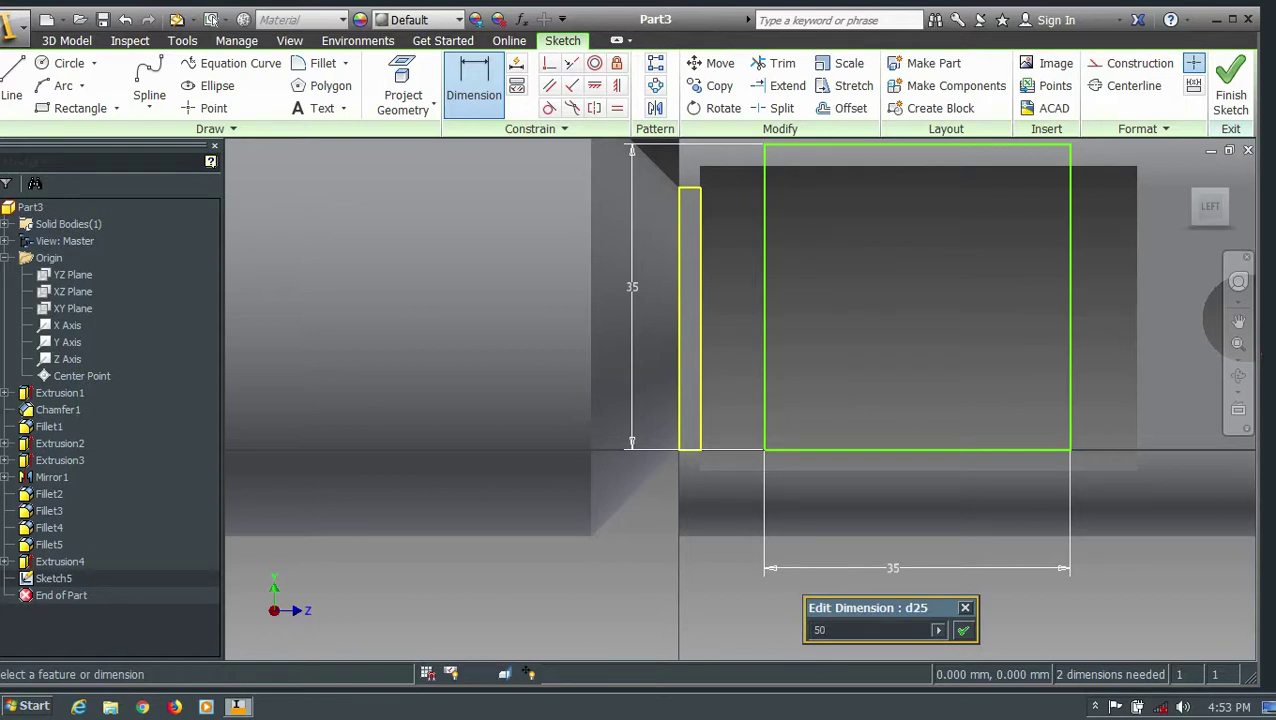
{"action": "key", "text": "Return"}
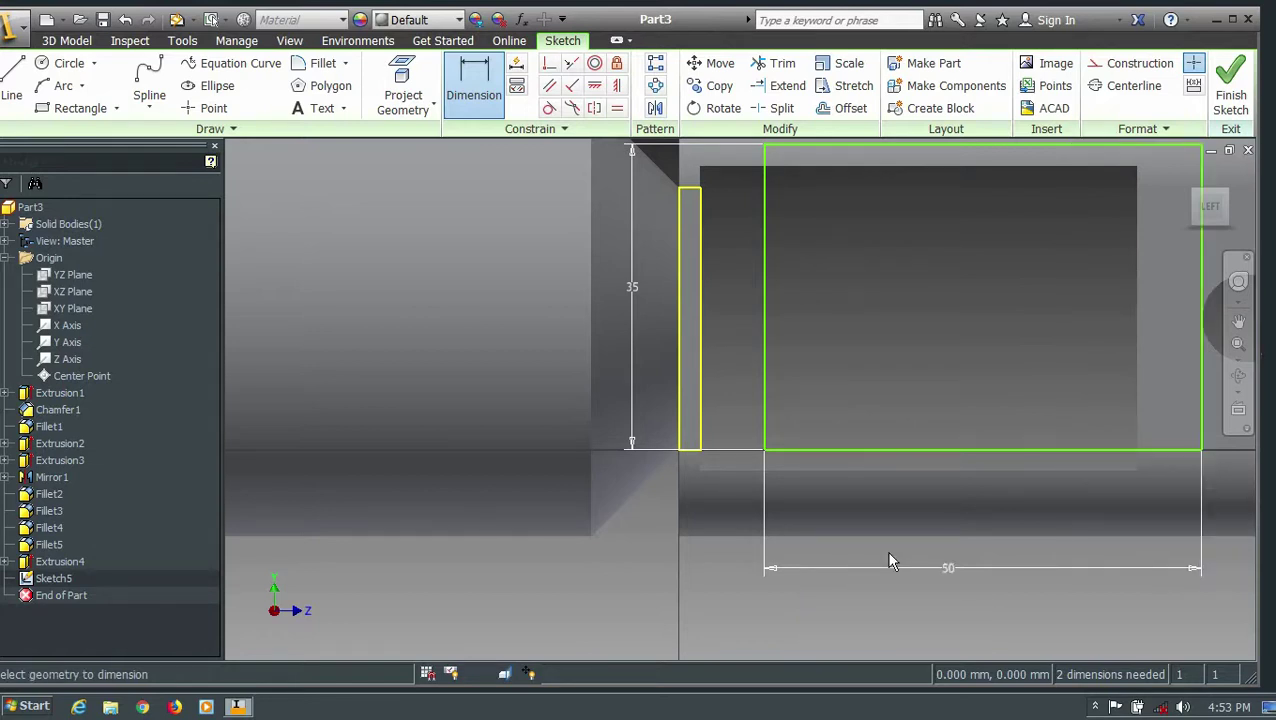
Step: Make the rectangle edge collinear with the socket edge at 0 offset and finish the sketch
{"action": "left_click", "coordinate": [595, 87]}
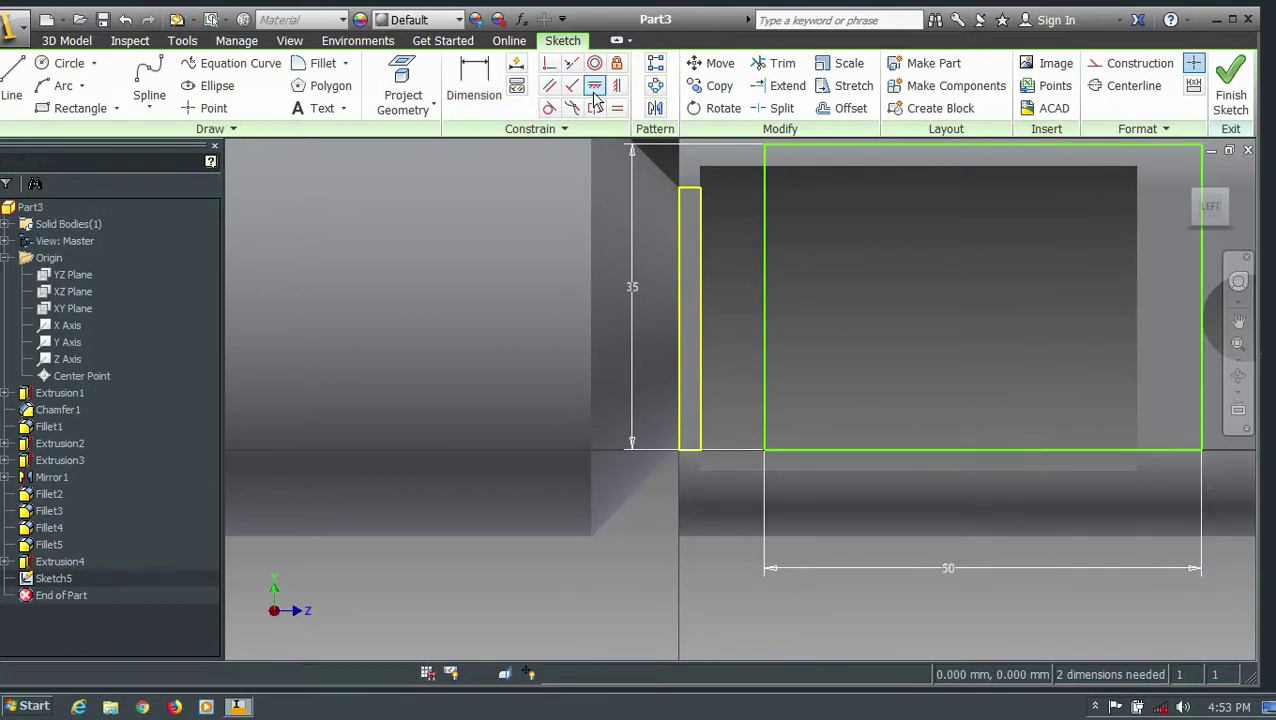
{"action": "left_click", "coordinate": [765, 310]}
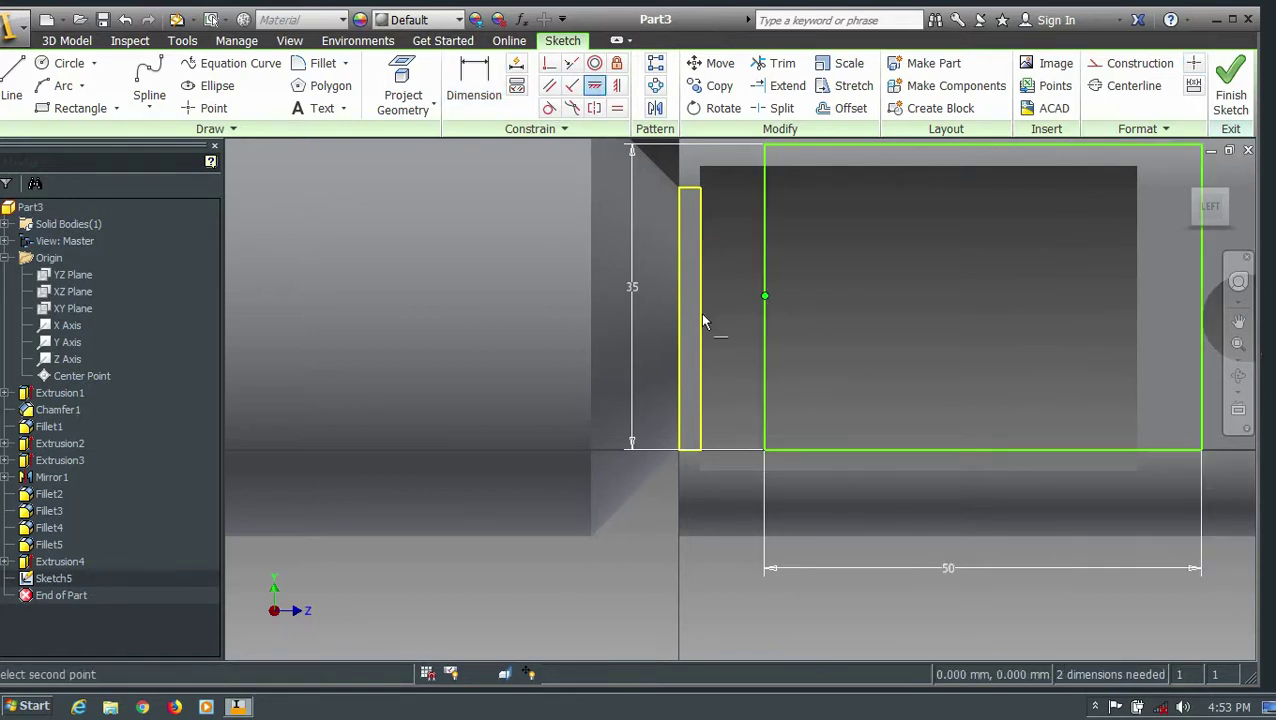
{"action": "left_click", "coordinate": [700, 314]}
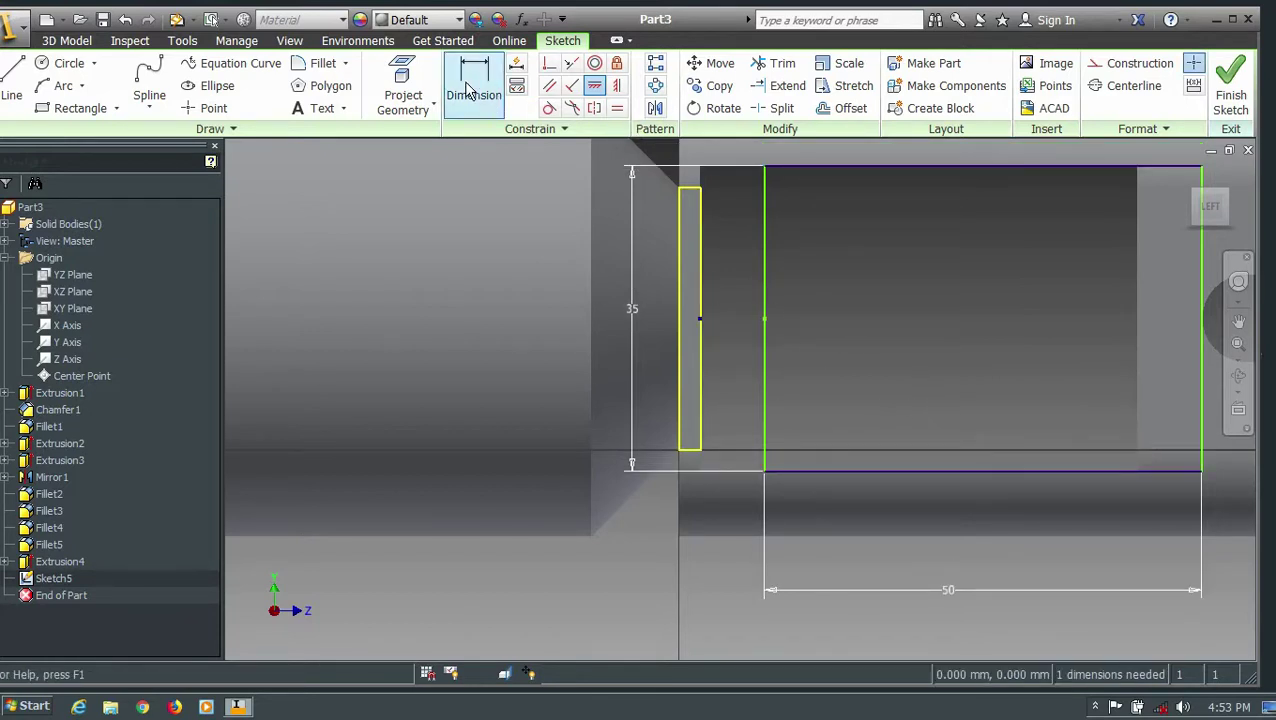
{"action": "left_click", "coordinate": [474, 88]}
{"action": "left_click", "coordinate": [702, 300]}
{"action": "left_click", "coordinate": [765, 320]}
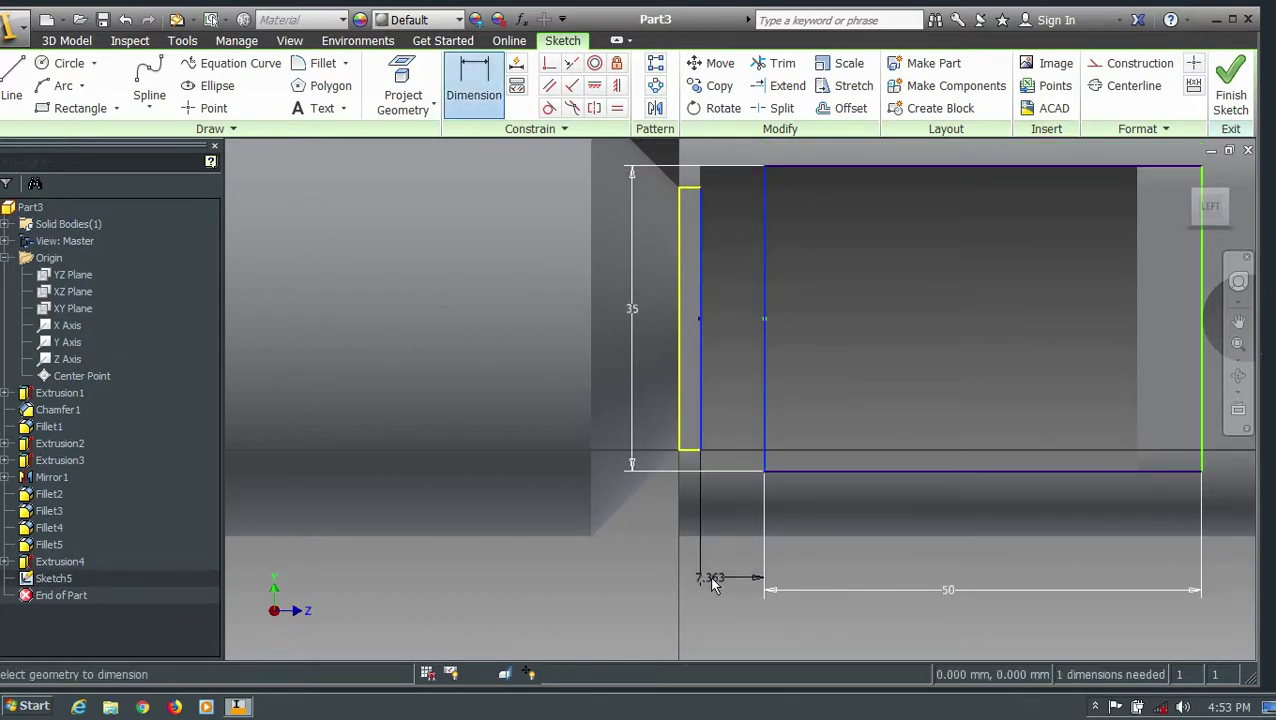
{"action": "left_click", "coordinate": [712, 578]}
{"action": "type", "text": "0"}
{"action": "key", "text": "Return"}
{"action": "left_click", "coordinate": [1230, 85]}
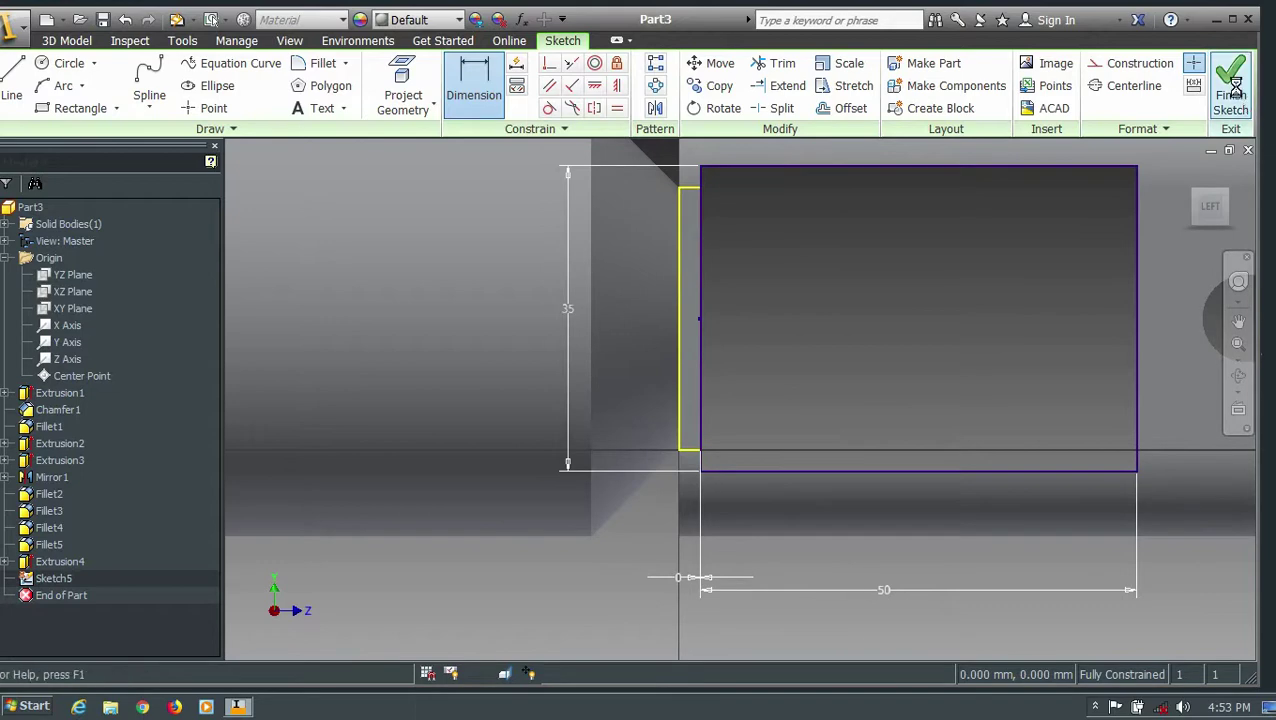
Step: Extrude the handle profile 400 mm outward, away from the head
{"action": "scroll", "coordinate": [724, 231], "scroll_direction": "down", "scroll_amount": 5}
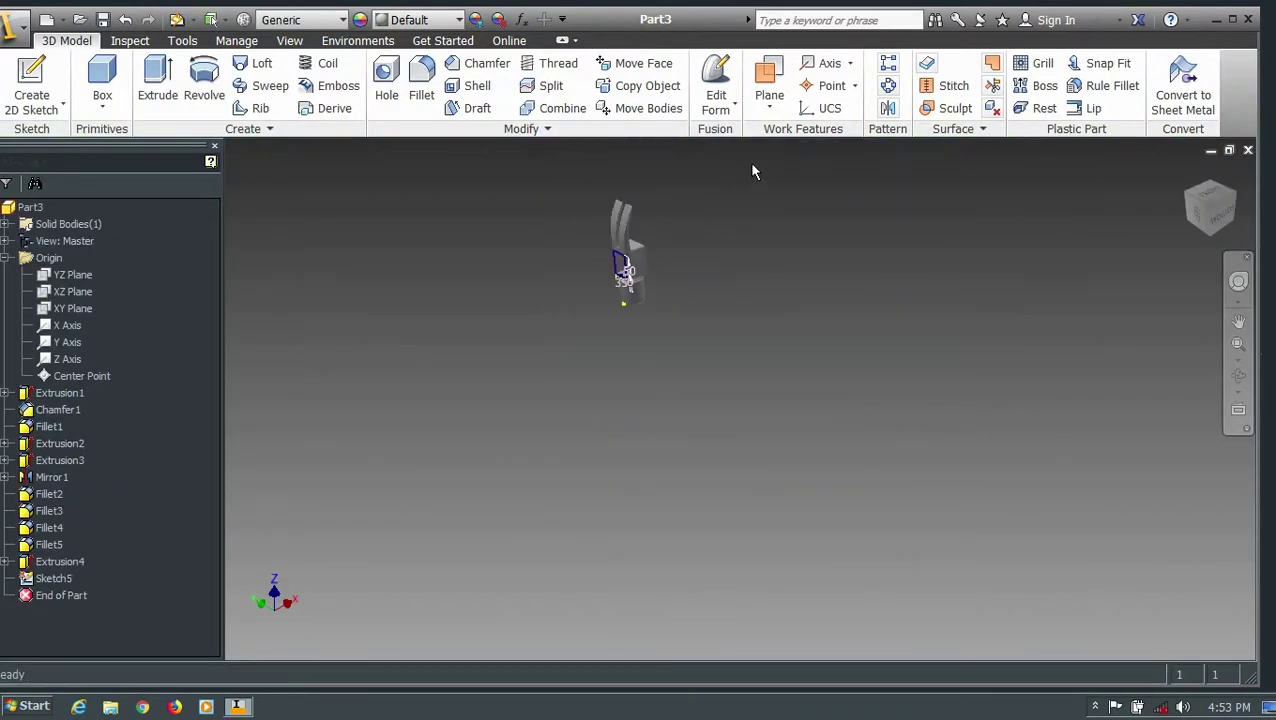
{"action": "scroll", "coordinate": [749, 161], "scroll_direction": "up", "scroll_amount": 2}
{"action": "left_click", "coordinate": [160, 90]}
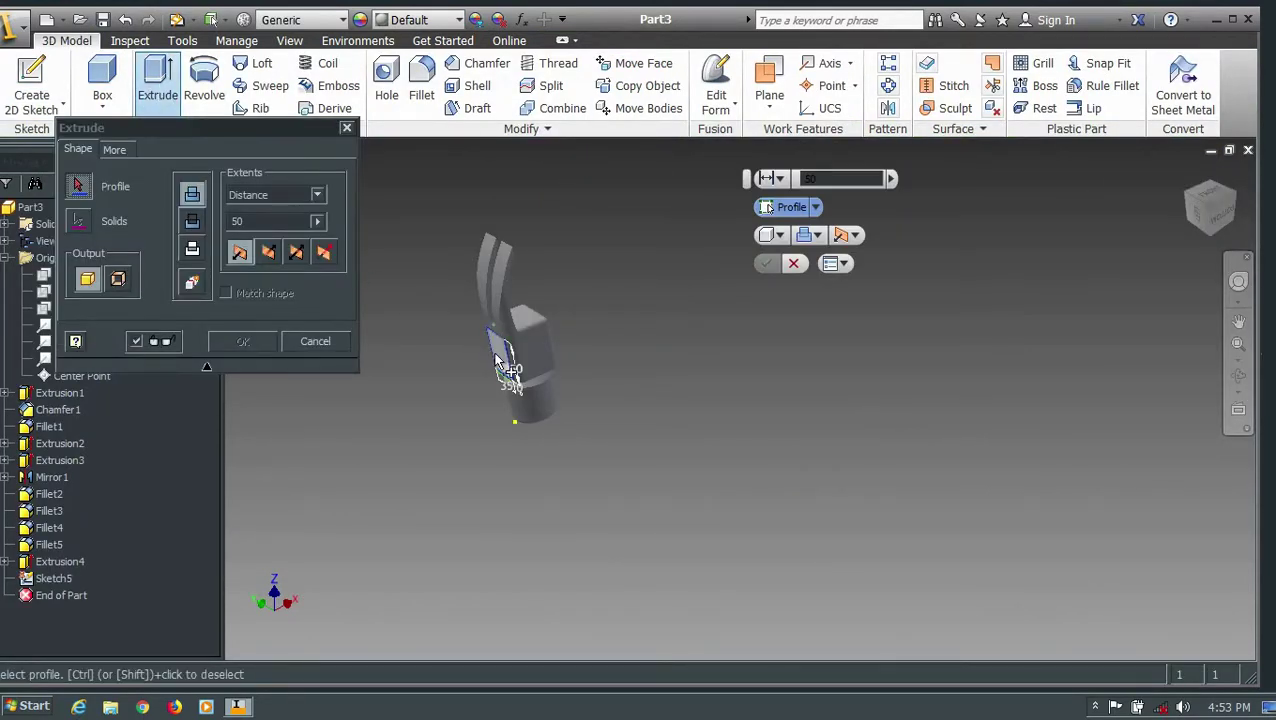
{"action": "left_click", "coordinate": [268, 252]}
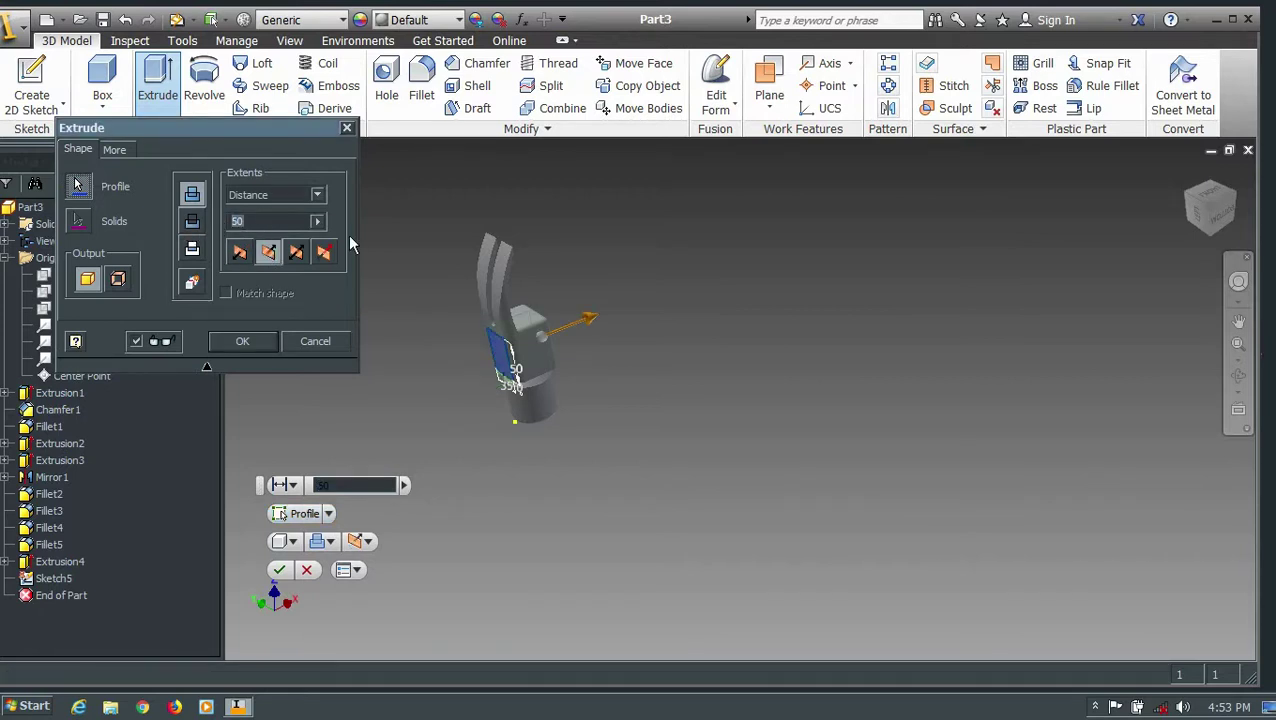
{"action": "type", "text": "200"}
{"action": "key", "text": "BackSpace"}
{"action": "key", "text": "BackSpace"}
{"action": "key", "text": "BackSpace"}
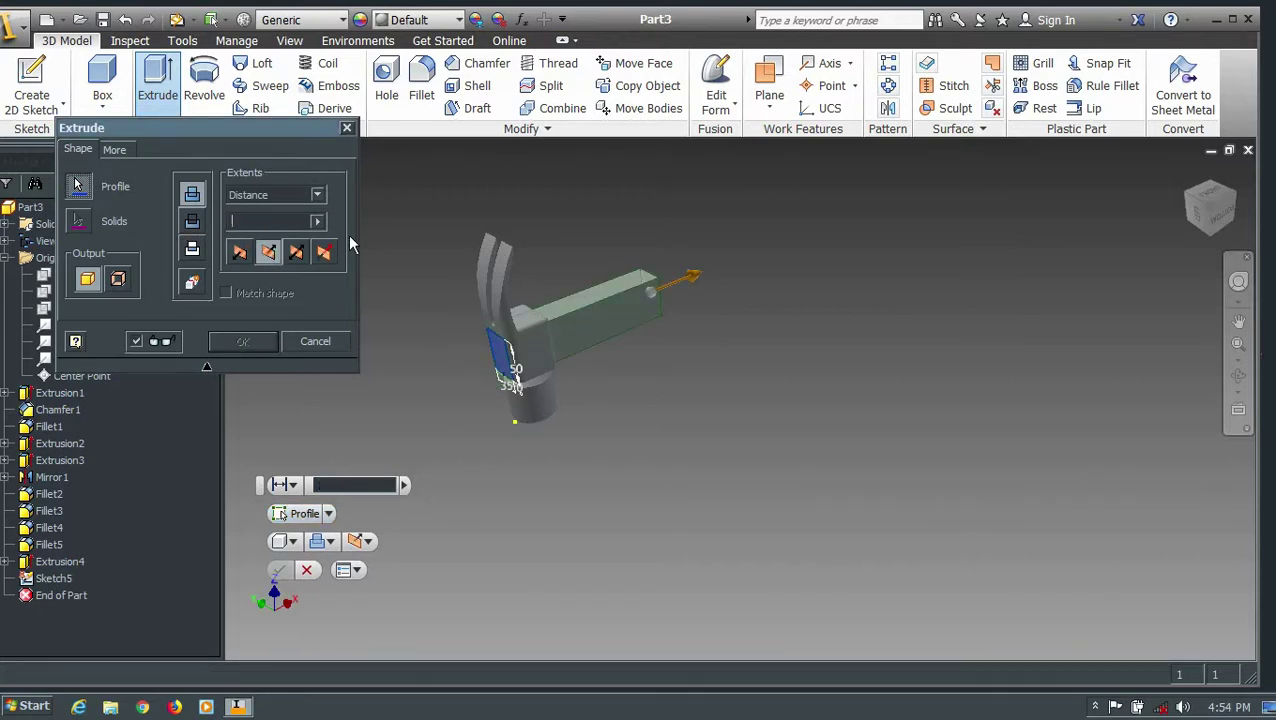
{"action": "type", "text": "300"}
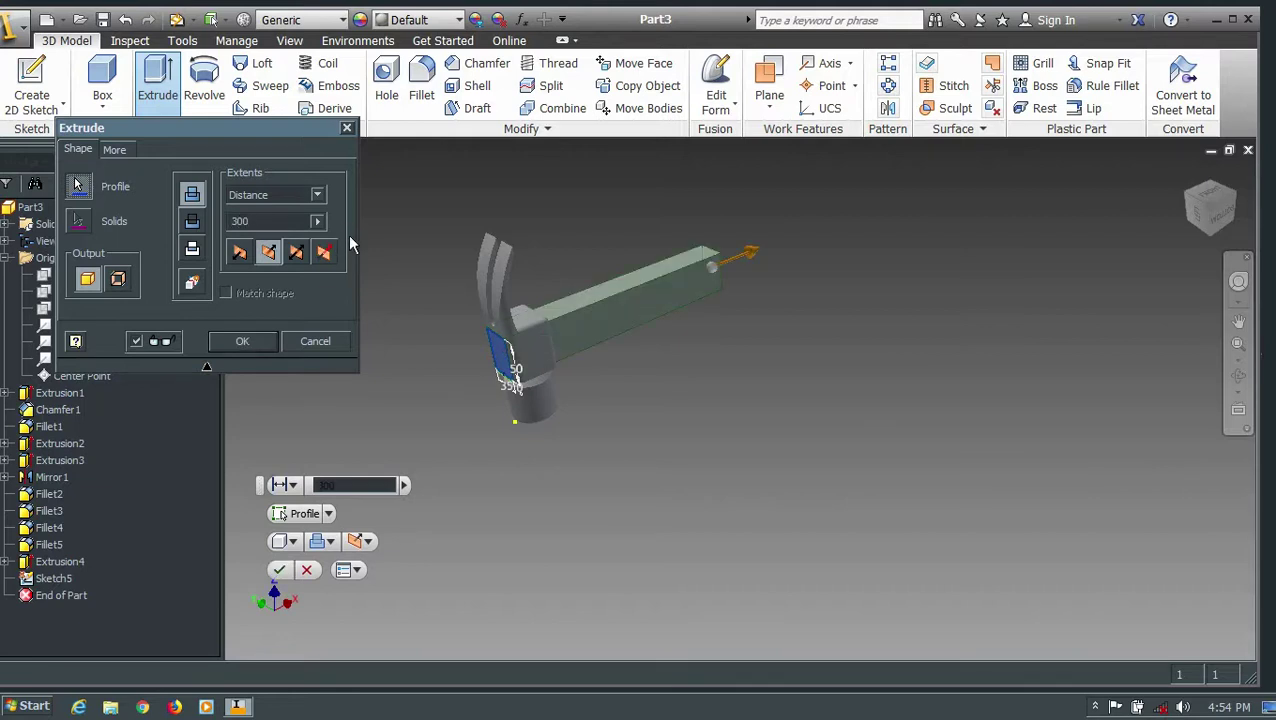
{"action": "key", "text": "BackSpace"}
{"action": "key", "text": "BackSpace"}
{"action": "key", "text": "BackSpace"}
{"action": "type", "text": "400"}
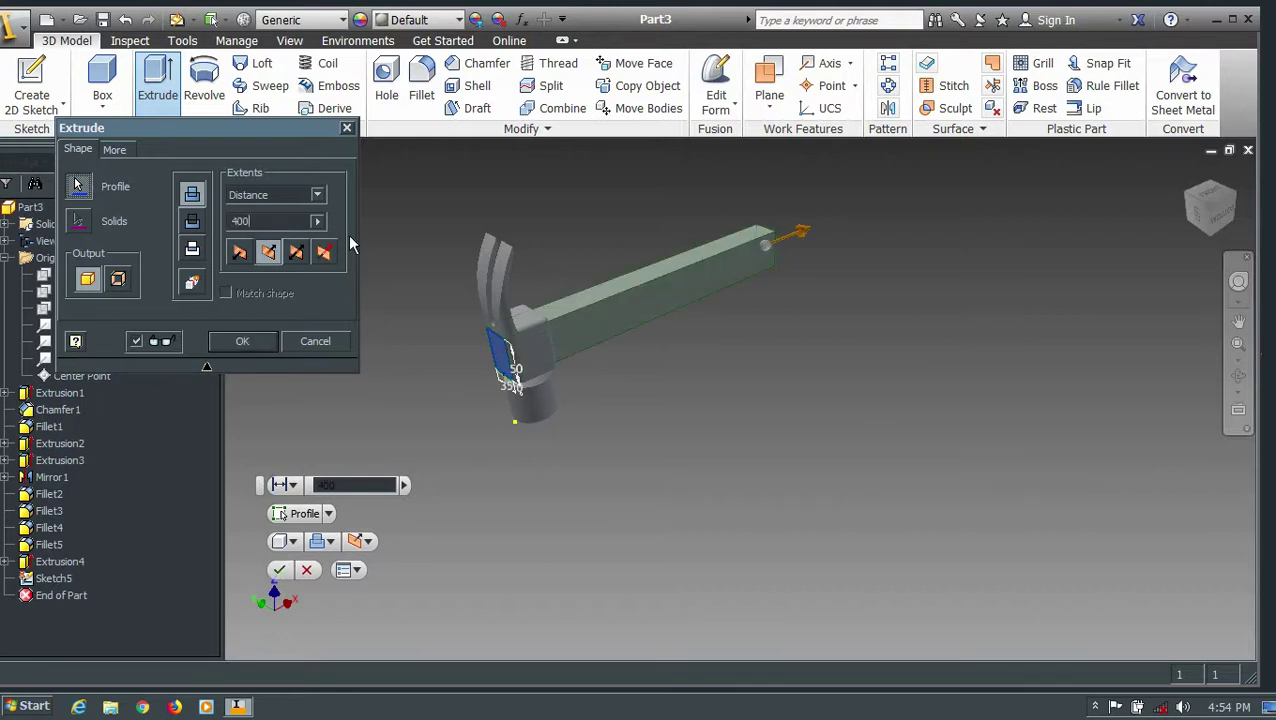
{"action": "left_click", "coordinate": [258, 344]}
{"action": "scroll", "coordinate": [612, 280], "scroll_direction": "up", "scroll_amount": 5}
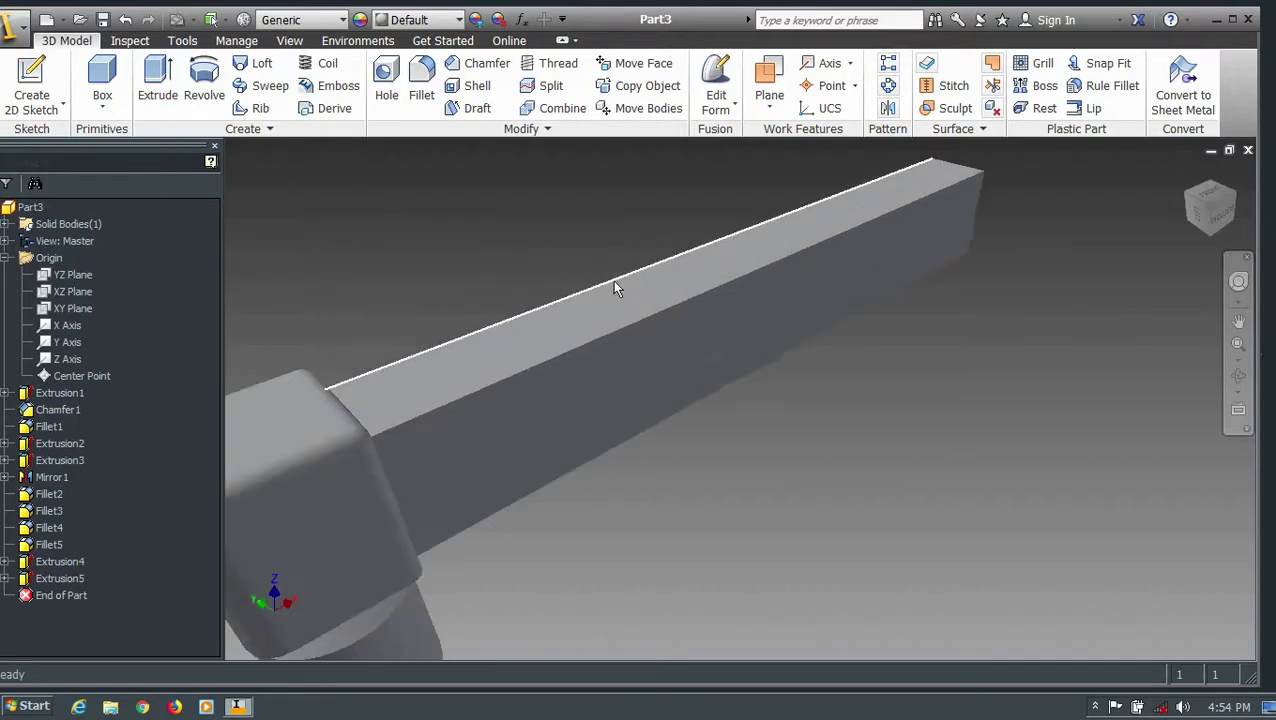
{"action": "scroll", "coordinate": [612, 280], "scroll_direction": "down", "scroll_amount": 5}
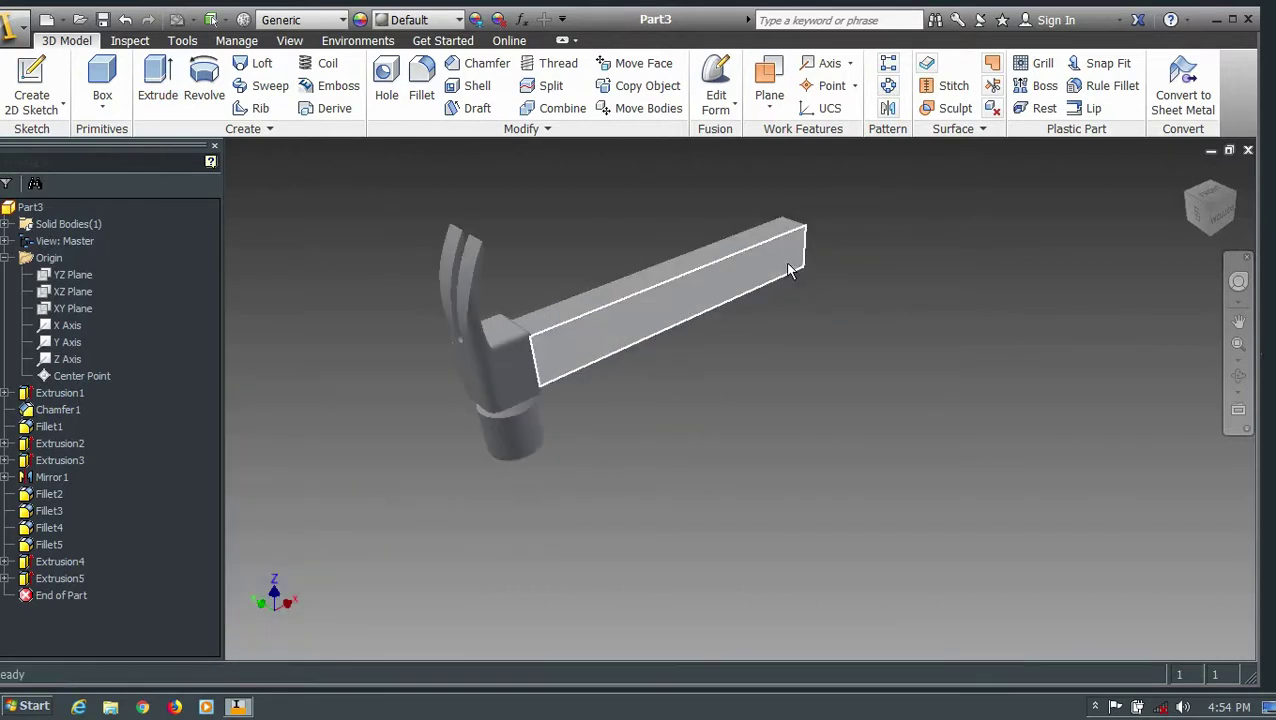
Step: Fillet the handle's four long edges with radius 5
{"action": "left_click", "coordinate": [421, 85]}
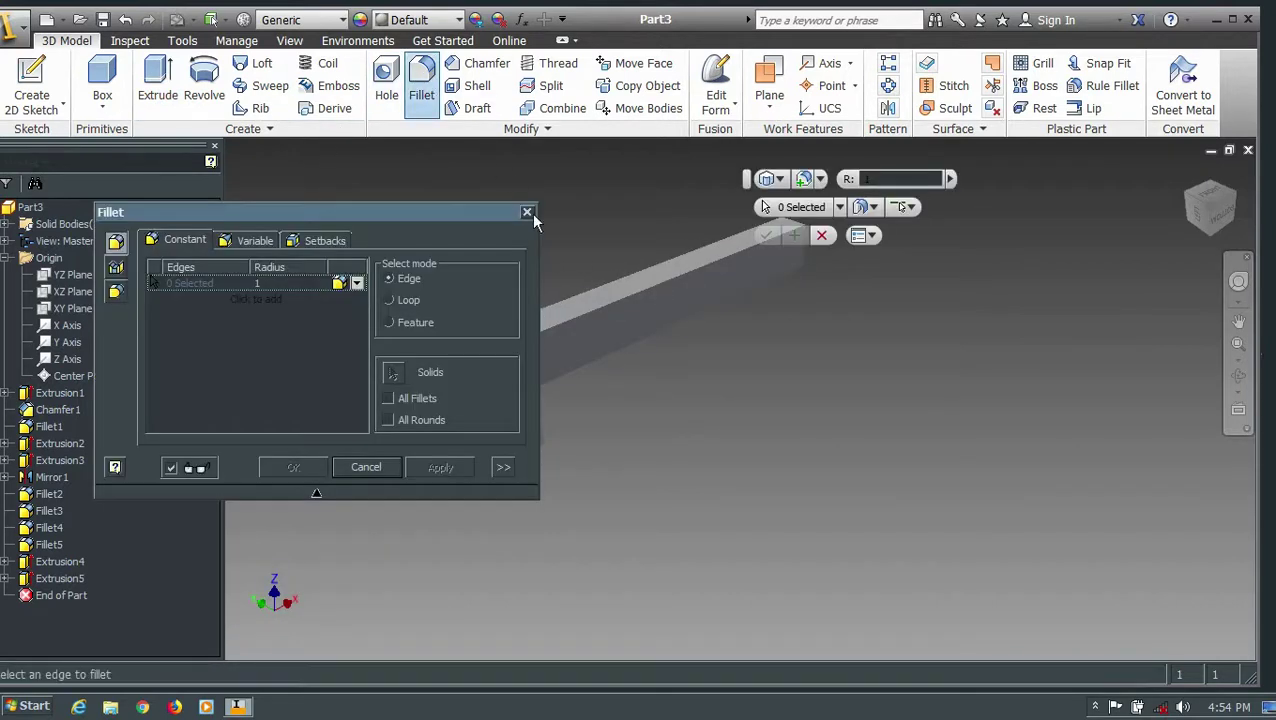
{"action": "type", "text": "5"}
{"action": "left_click", "coordinate": [638, 293]}
{"action": "left_click", "coordinate": [700, 270]}
{"action": "left_click", "coordinate": [765, 288]}
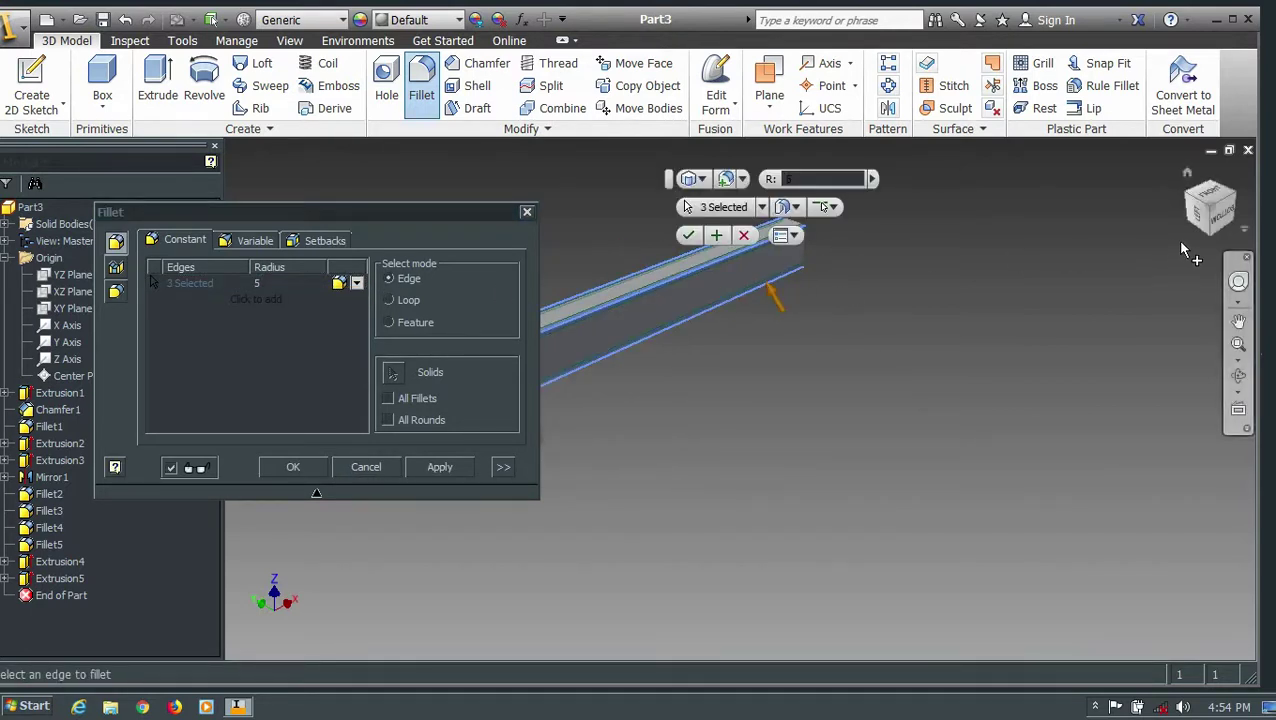
{"action": "middle_click_drag", "start_coordinate": [1176, 239], "coordinate": [742, 420], "text": "shift"}
{"action": "left_click", "coordinate": [740, 420]}
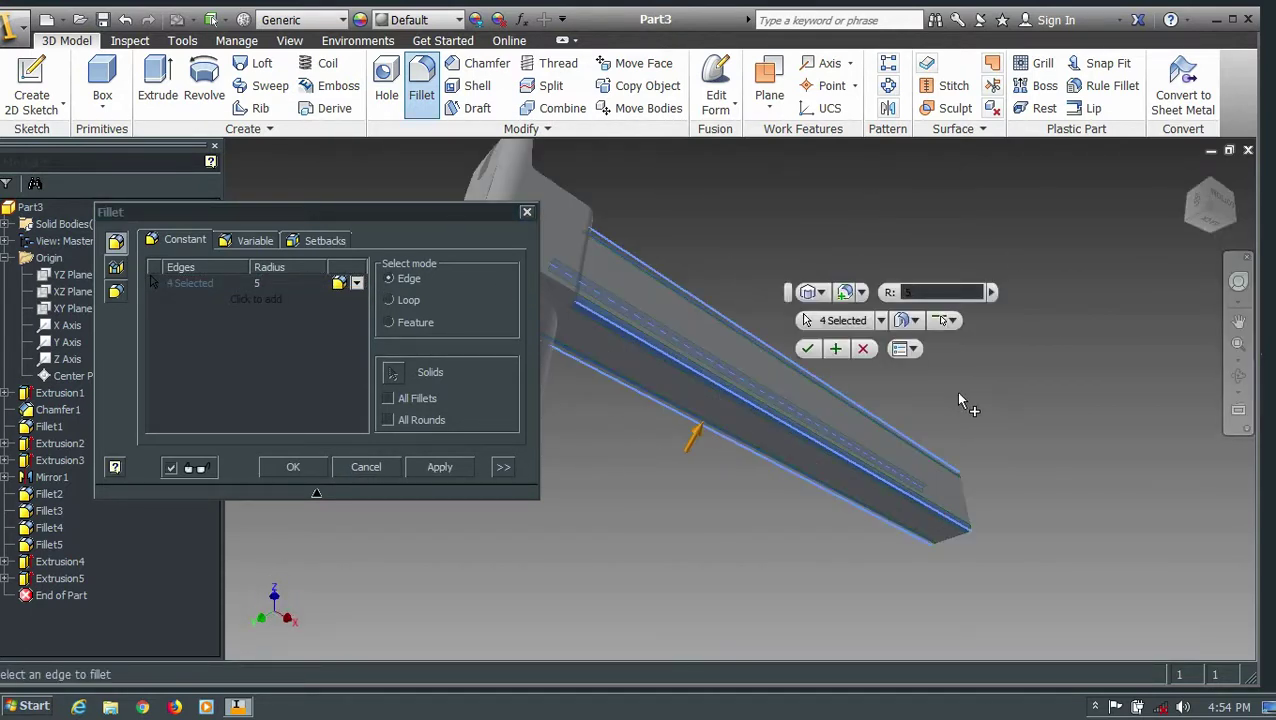
{"action": "left_click", "coordinate": [468, 467]}
Step: Fillet the edge loop at the handle's end with radius 5 and inspect the result
{"action": "left_click", "coordinate": [1237, 228]}
{"action": "scroll", "coordinate": [748, 374], "scroll_direction": "up", "scroll_amount": 5}
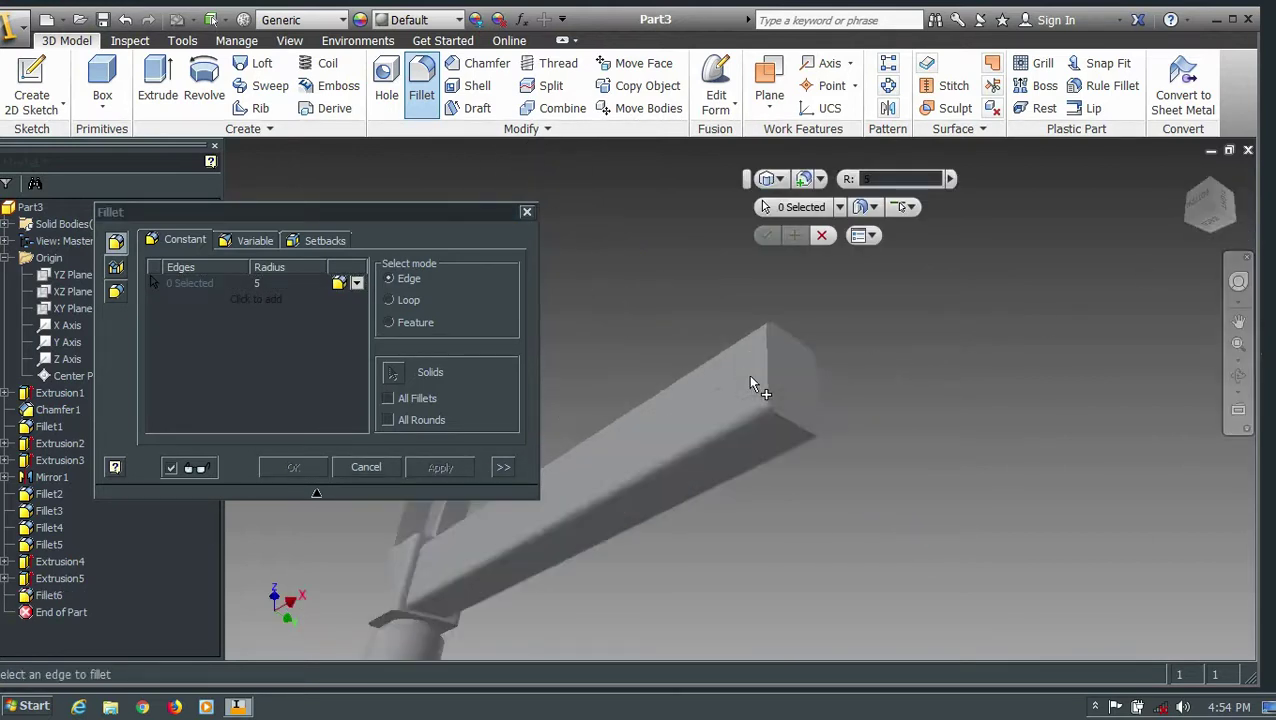
{"action": "left_click", "coordinate": [802, 352]}
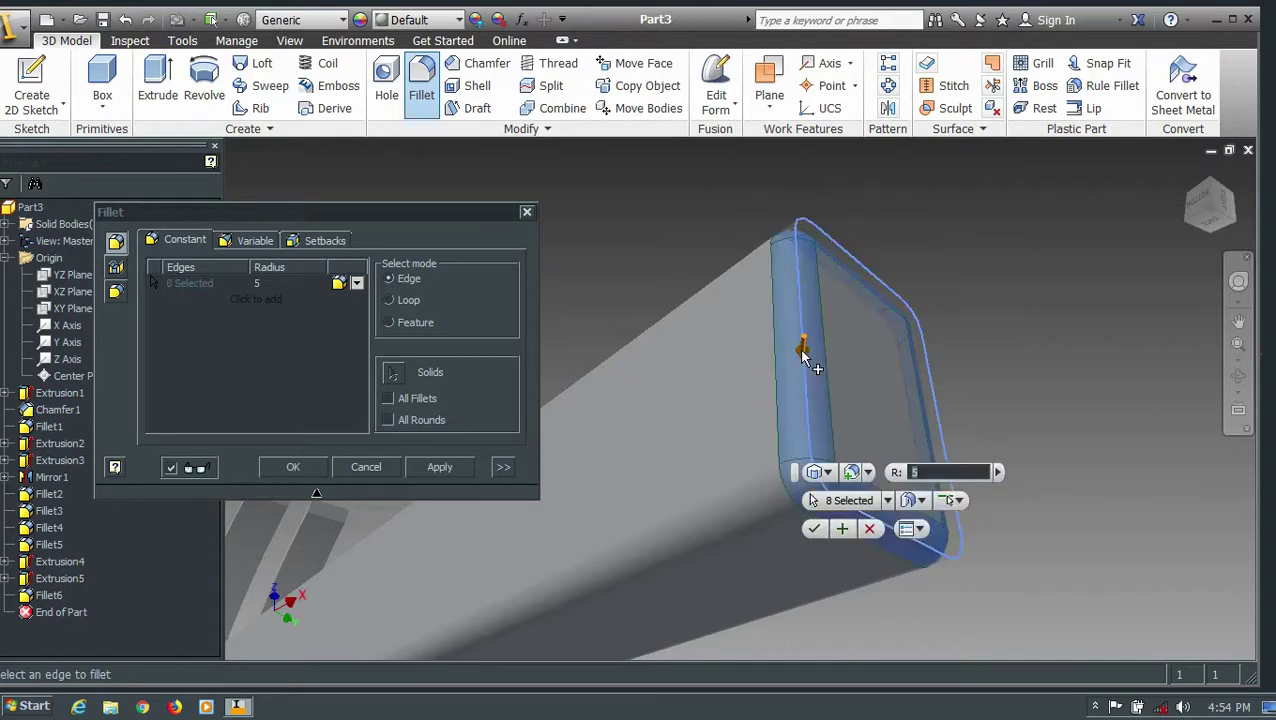
{"action": "left_click", "coordinate": [441, 467]}
{"action": "left_click", "coordinate": [526, 211]}
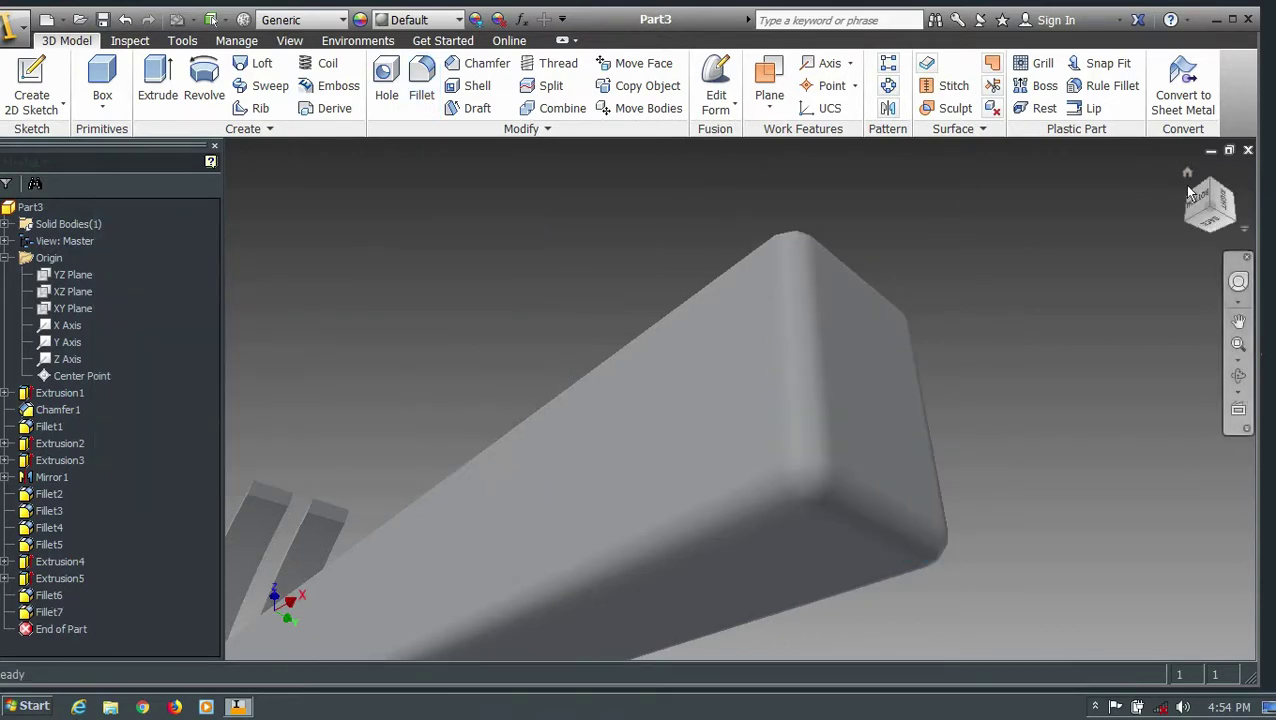
{"action": "left_click", "coordinate": [1187, 173]}
{"action": "mouse_move", "coordinate": [1181, 192]}
{"action": "left_mouse_down"}
{"action": "mouse_move", "coordinate": [882, 408]}
{"action": "mouse_move", "coordinate": [867, 203]}
{"action": "left_mouse_up"}
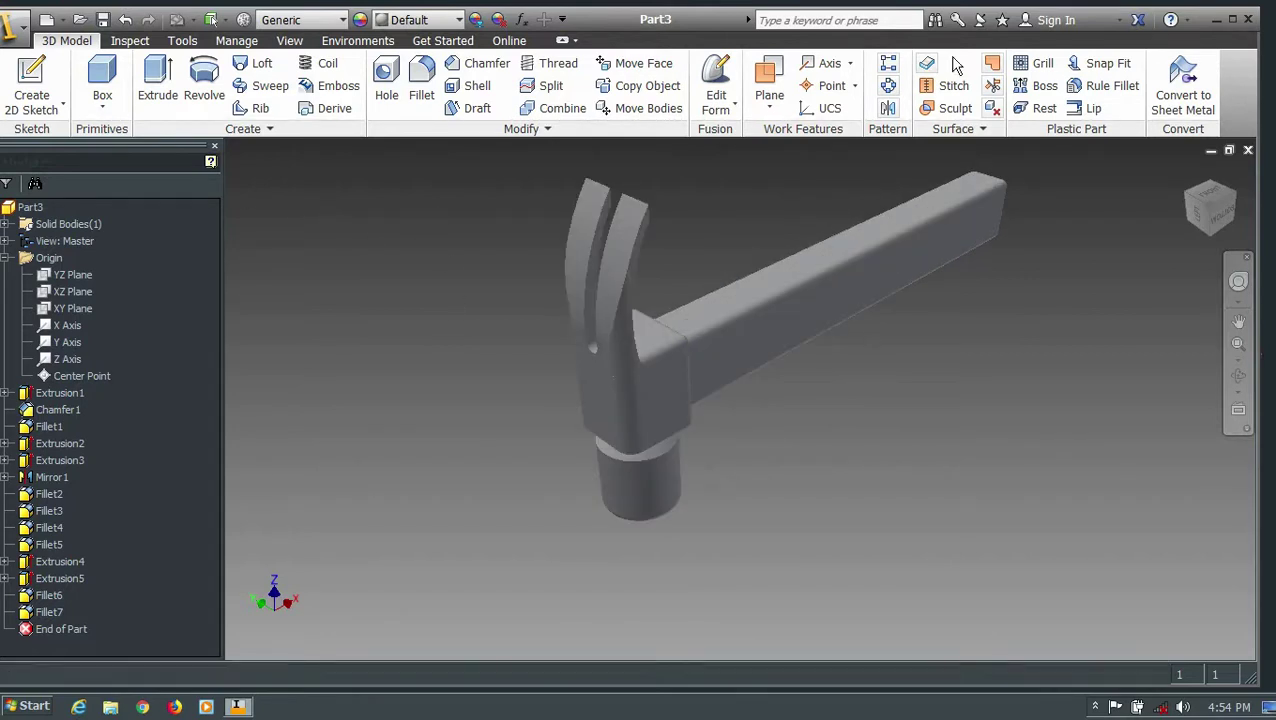
Step: Give the head features the Gunmetal - Antique Polished appearance
{"action": "left_click_drag", "start_coordinate": [60, 393], "coordinate": [58, 452]}
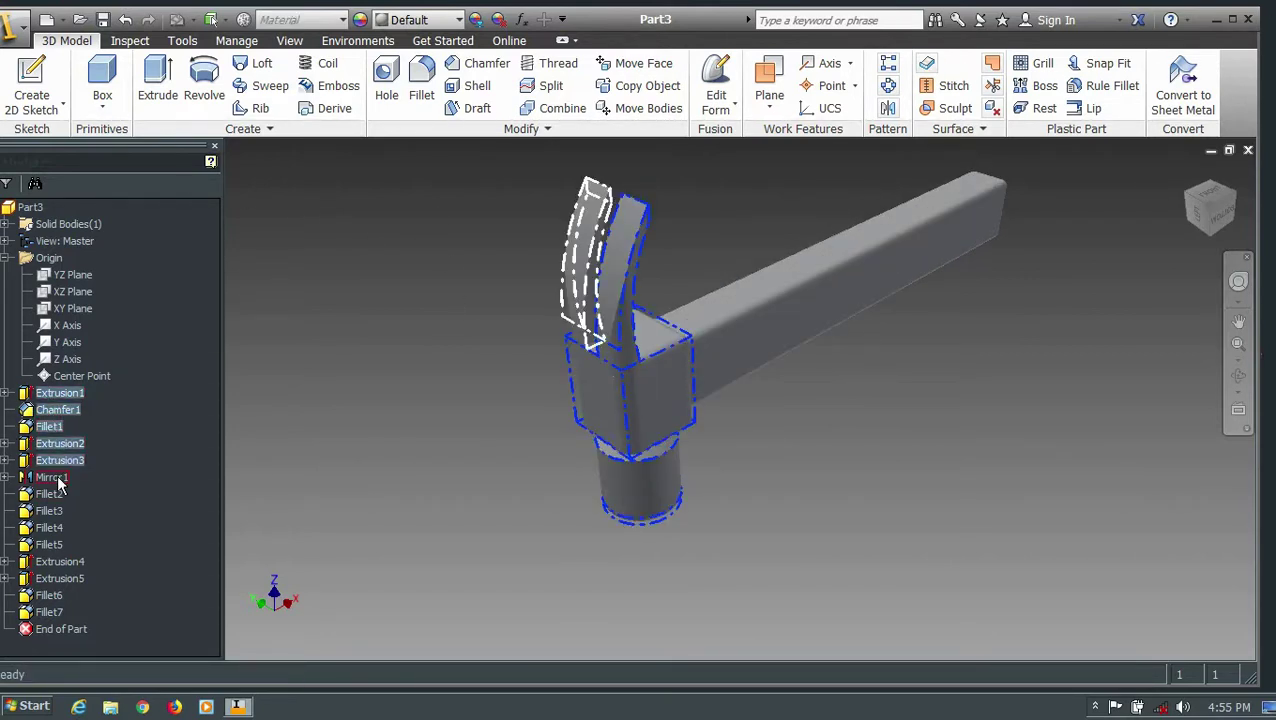
{"action": "left_click_drag", "start_coordinate": [58, 452], "coordinate": [60, 565]}
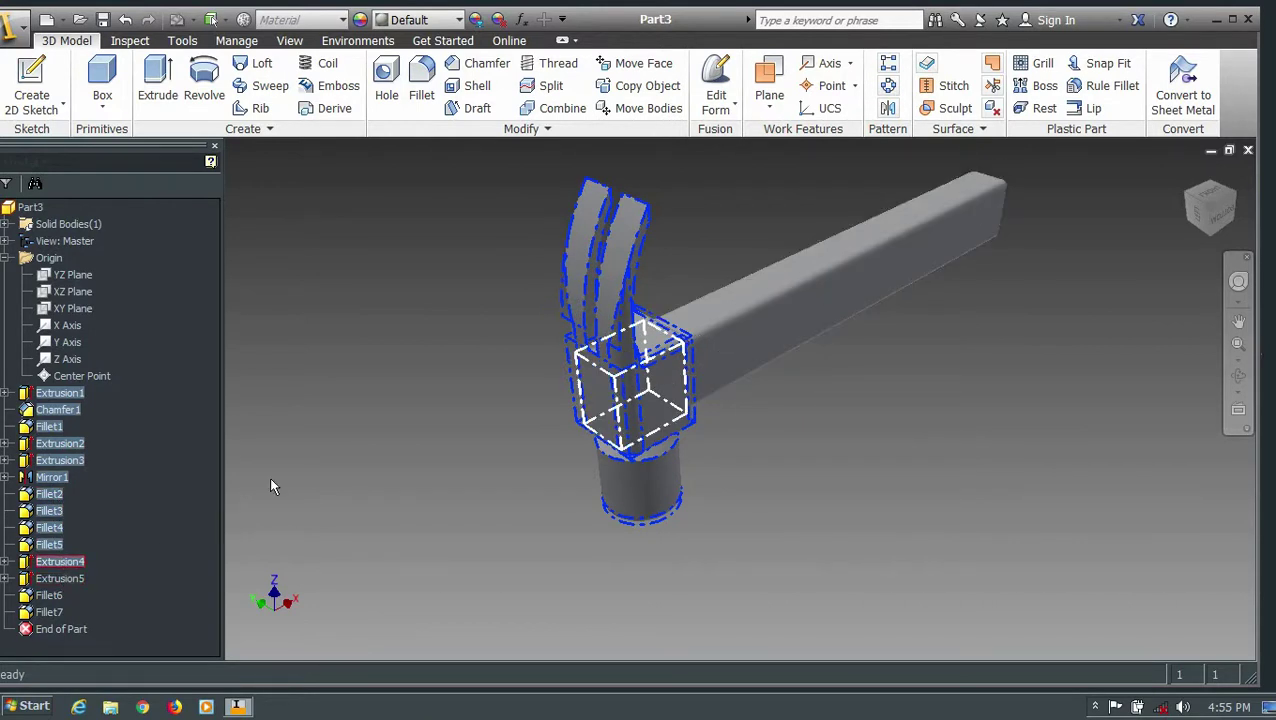
{"action": "left_click", "coordinate": [445, 20]}
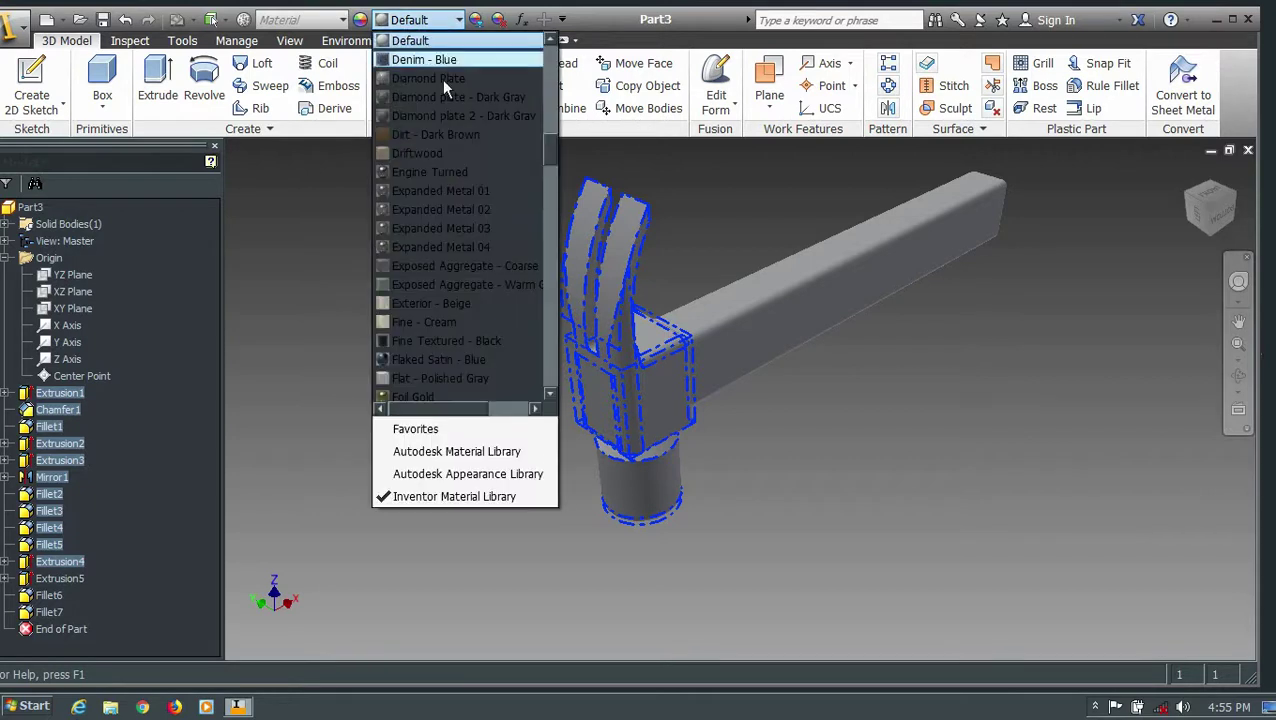
{"action": "scroll", "coordinate": [449, 294], "scroll_direction": "down", "scroll_amount": 1}
{"action": "scroll", "coordinate": [453, 312], "scroll_direction": "down", "scroll_amount": 1}
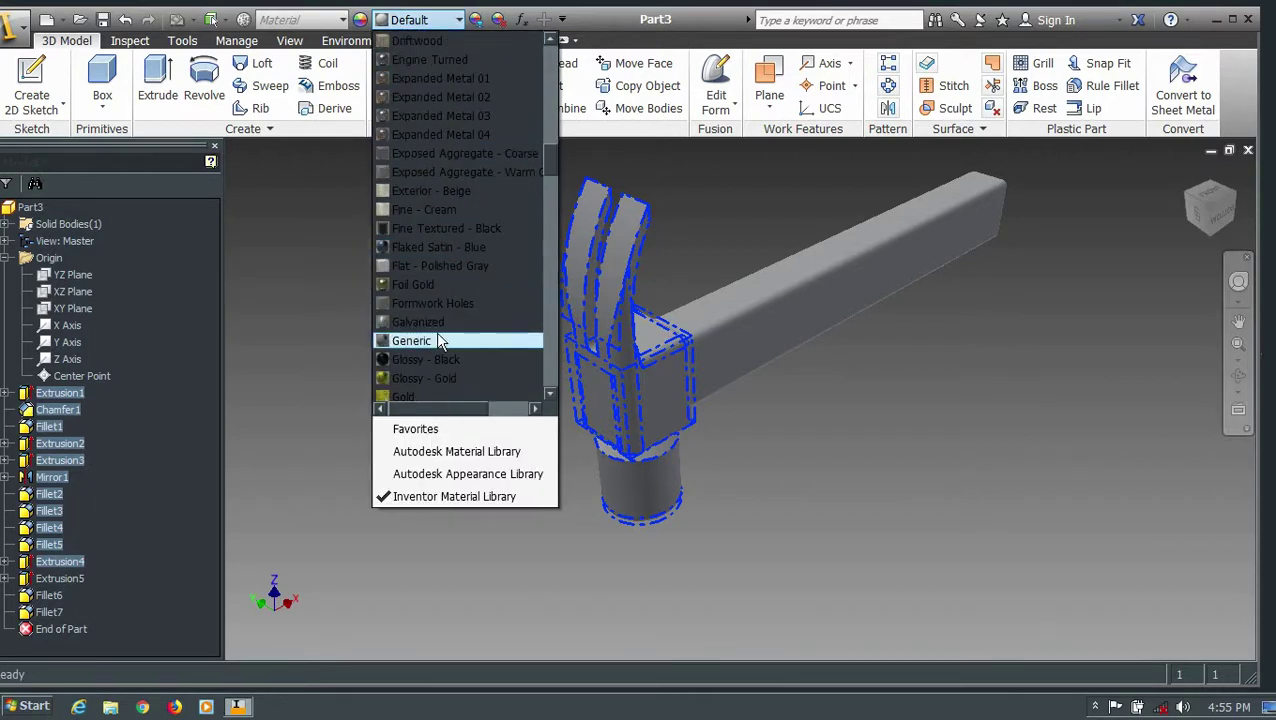
{"action": "scroll", "coordinate": [441, 340], "scroll_direction": "down", "scroll_amount": 1}
{"action": "scroll", "coordinate": [441, 340], "scroll_direction": "down", "scroll_amount": 1}
{"action": "scroll", "coordinate": [441, 340], "scroll_direction": "down", "scroll_amount": 1}
{"action": "scroll", "coordinate": [441, 340], "scroll_direction": "down", "scroll_amount": 1}
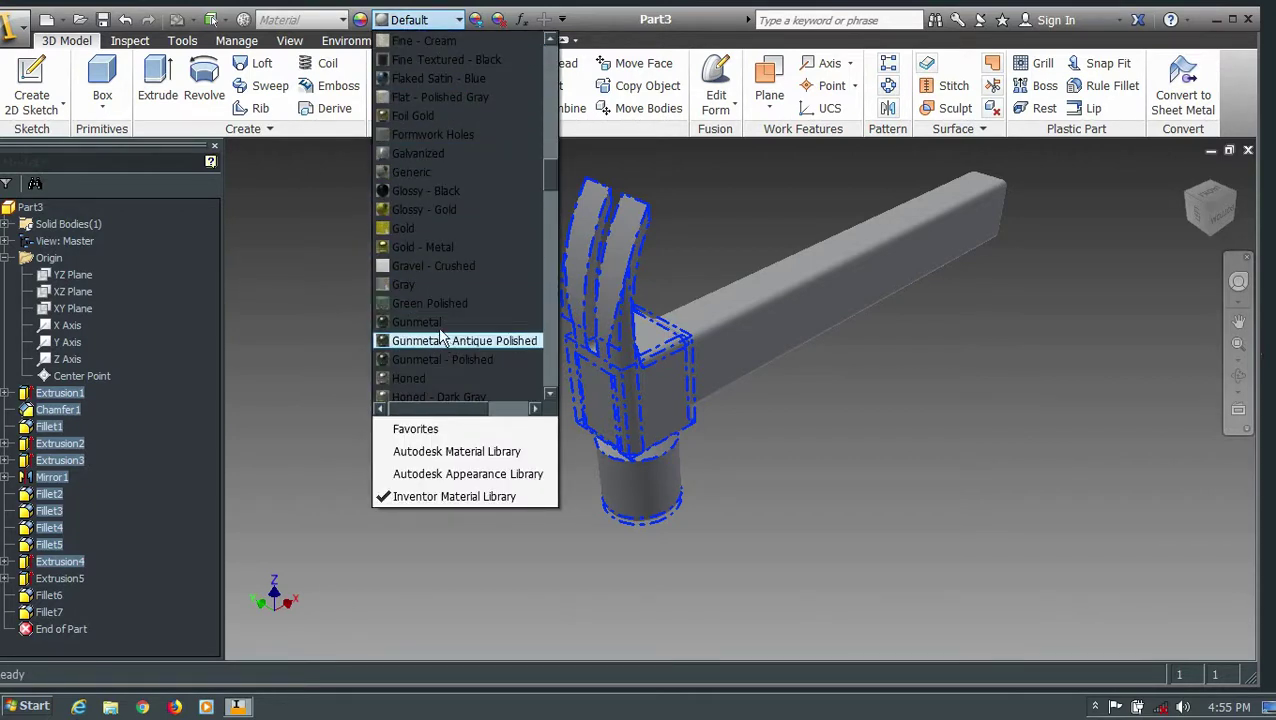
{"action": "left_click", "coordinate": [435, 323]}
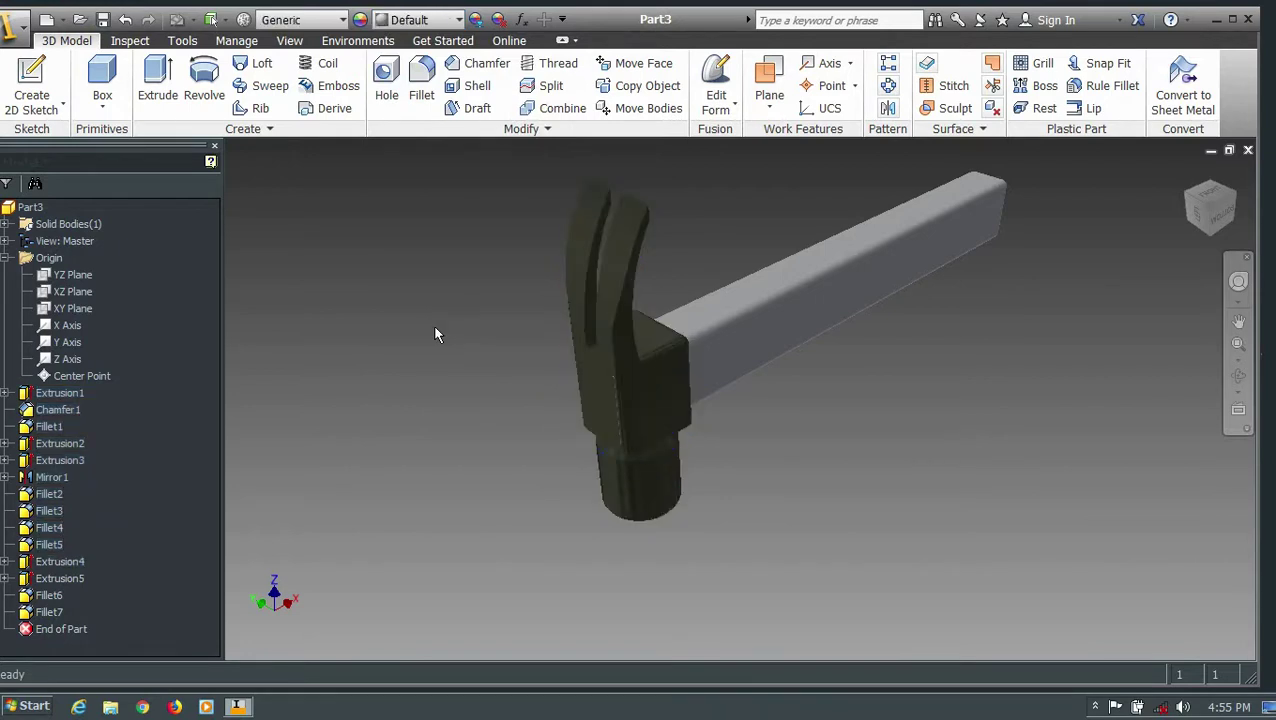
Step: Select Extrusion5, Fillet6 and Fillet7 and browse the appearance list for the handle
{"action": "left_click", "coordinate": [47, 601]}
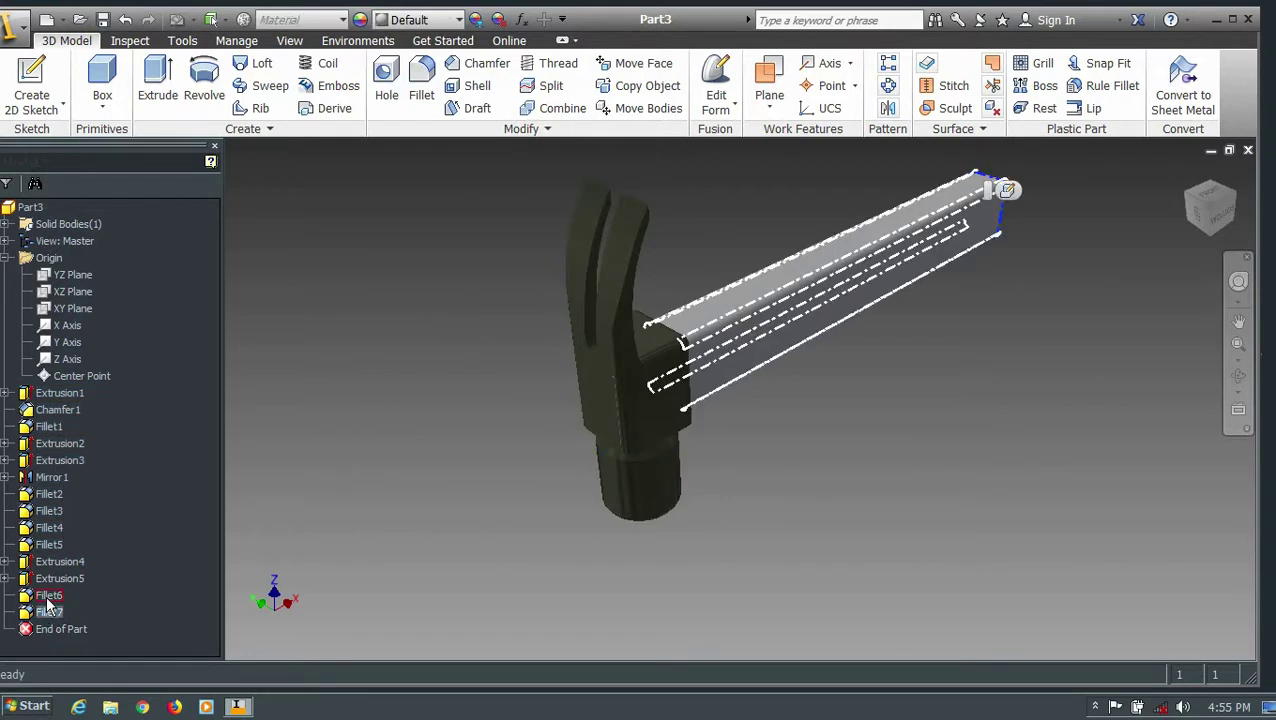
{"action": "left_click", "coordinate": [59, 578], "text": "shift"}
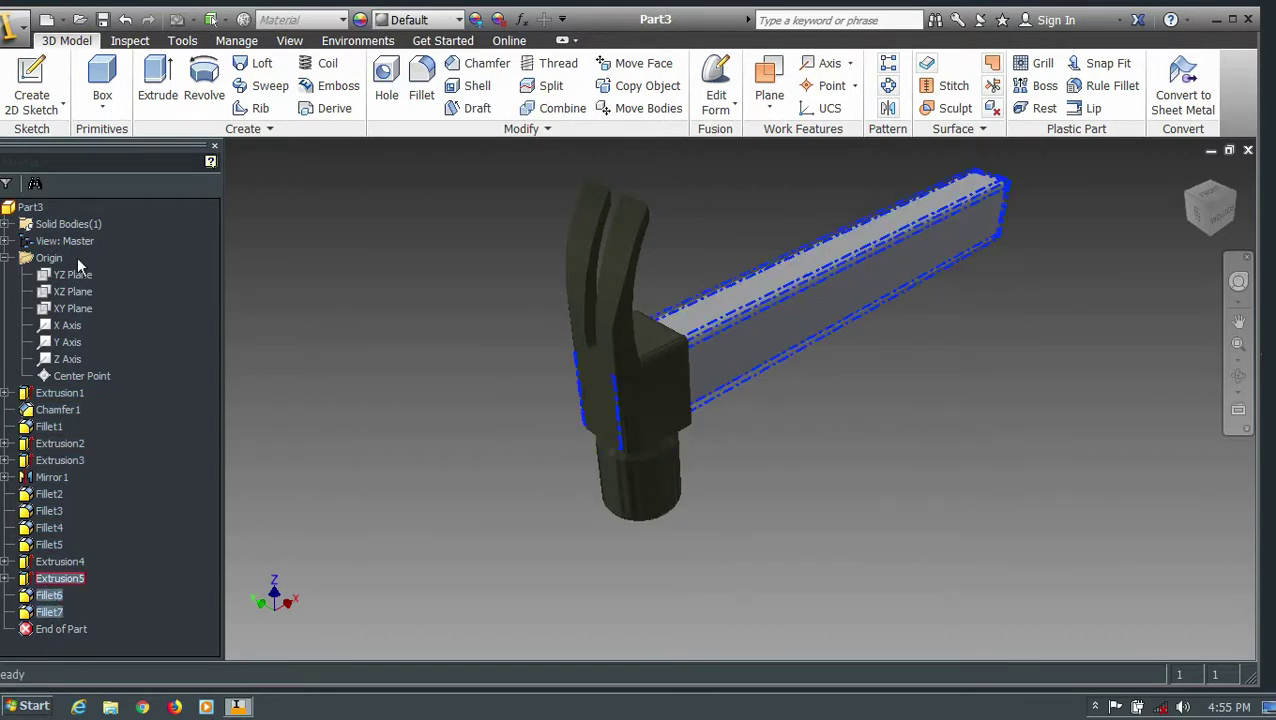
{"action": "left_click", "coordinate": [459, 20]}
{"action": "scroll", "coordinate": [450, 365], "scroll_direction": "down", "scroll_amount": 20}
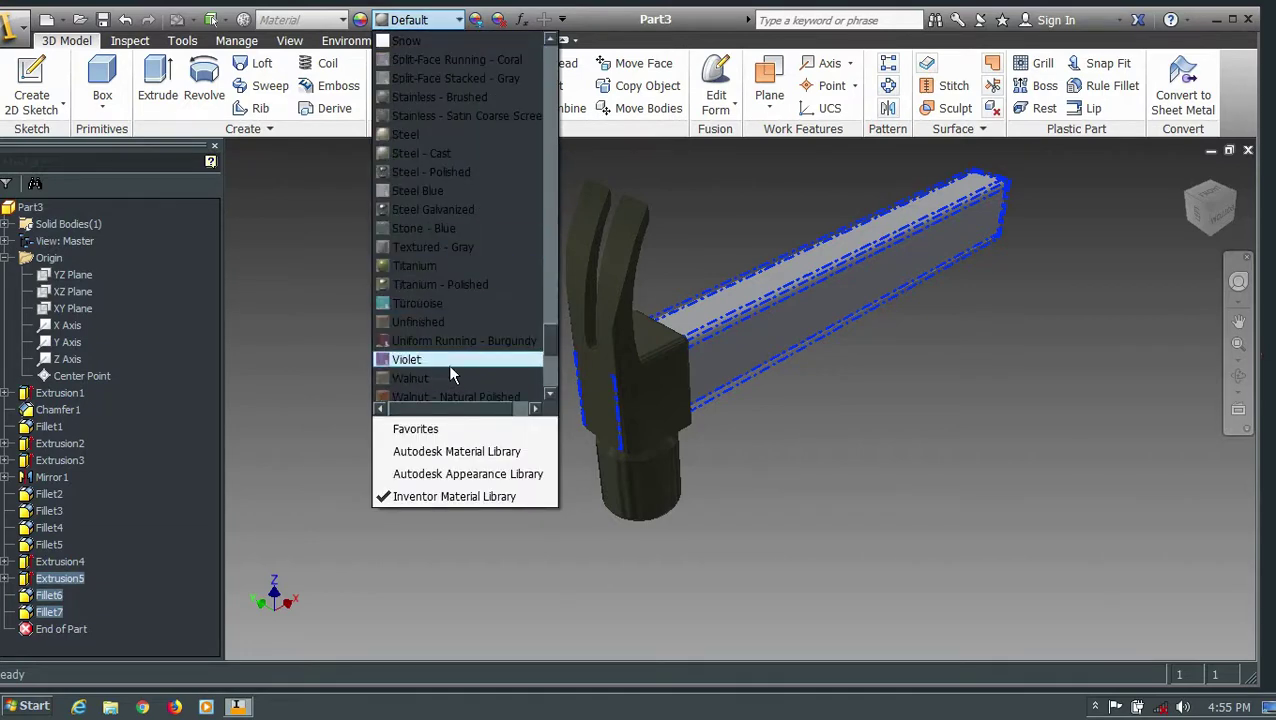
{"action": "scroll", "coordinate": [450, 365], "scroll_direction": "down", "scroll_amount": 1}
{"action": "scroll", "coordinate": [450, 365], "scroll_direction": "down", "scroll_amount": 2}
{"action": "scroll", "coordinate": [450, 365], "scroll_direction": "down", "scroll_amount": 2}
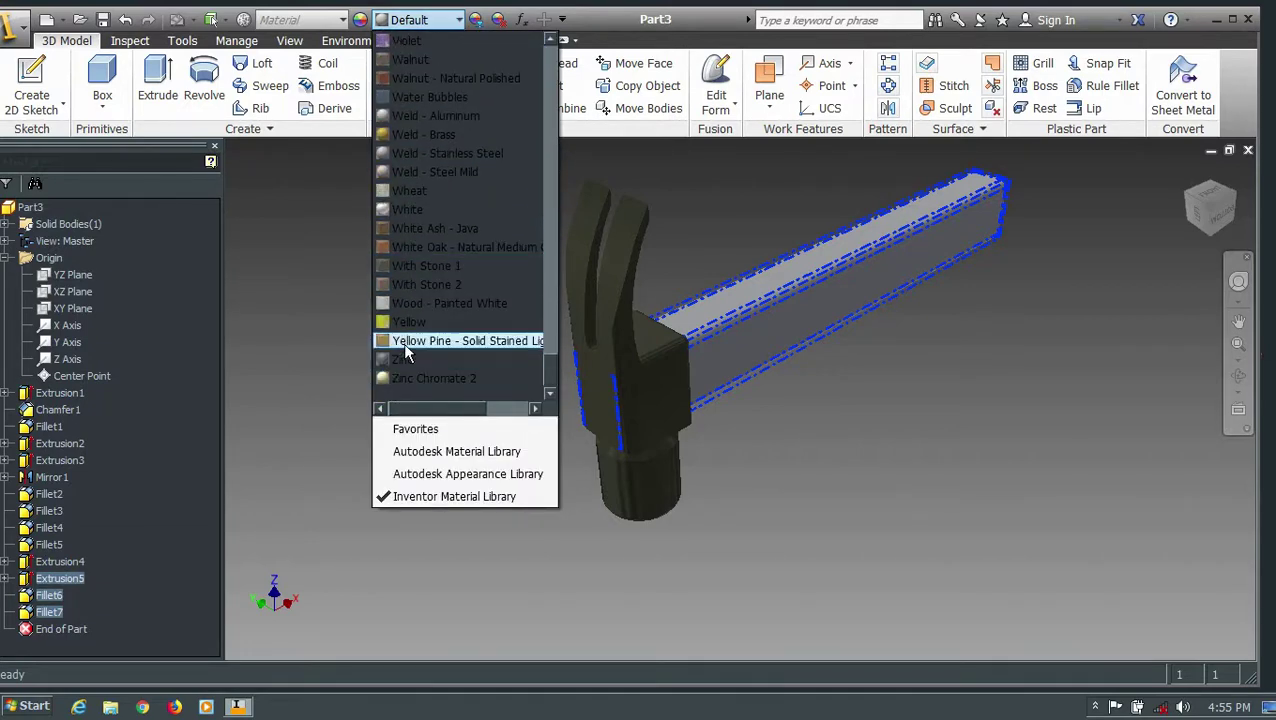
Step: Apply Wood - Painted White to the handle
{"action": "left_click", "coordinate": [455, 307]}
{"action": "left_click", "coordinate": [839, 375]}
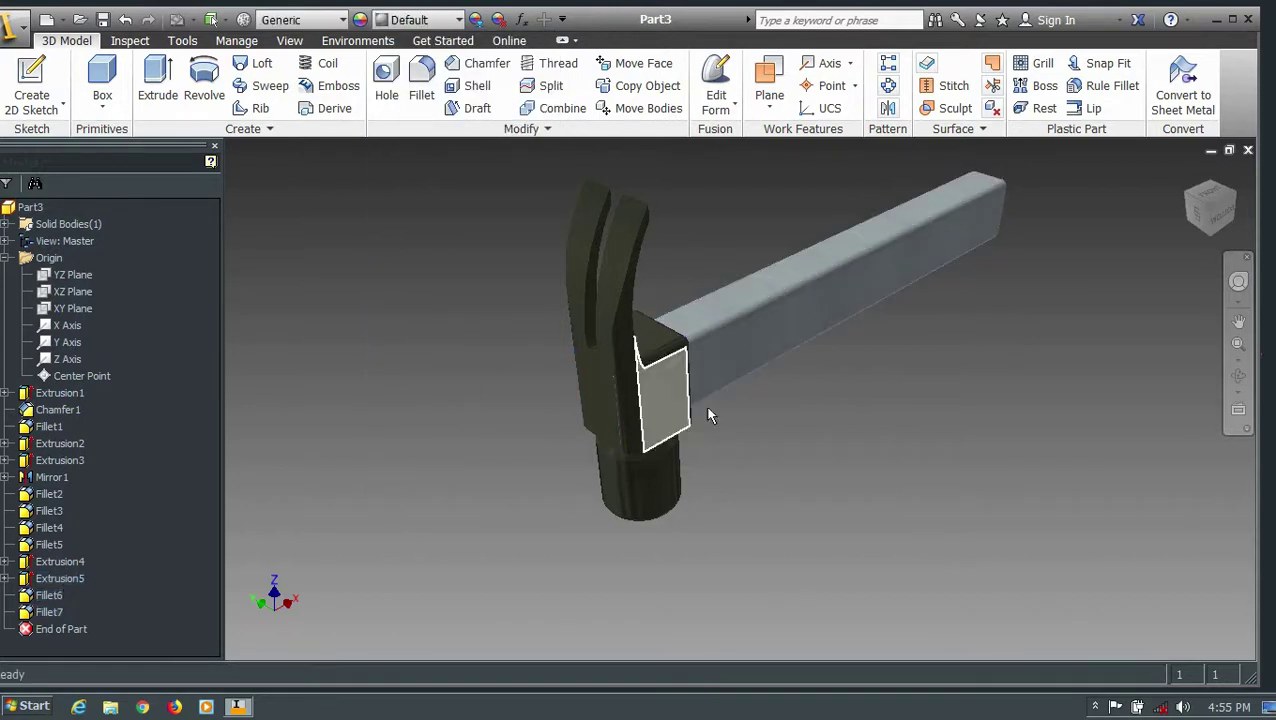
{"action": "scroll", "coordinate": [1024, 270], "scroll_direction": "down", "scroll_amount": 2}
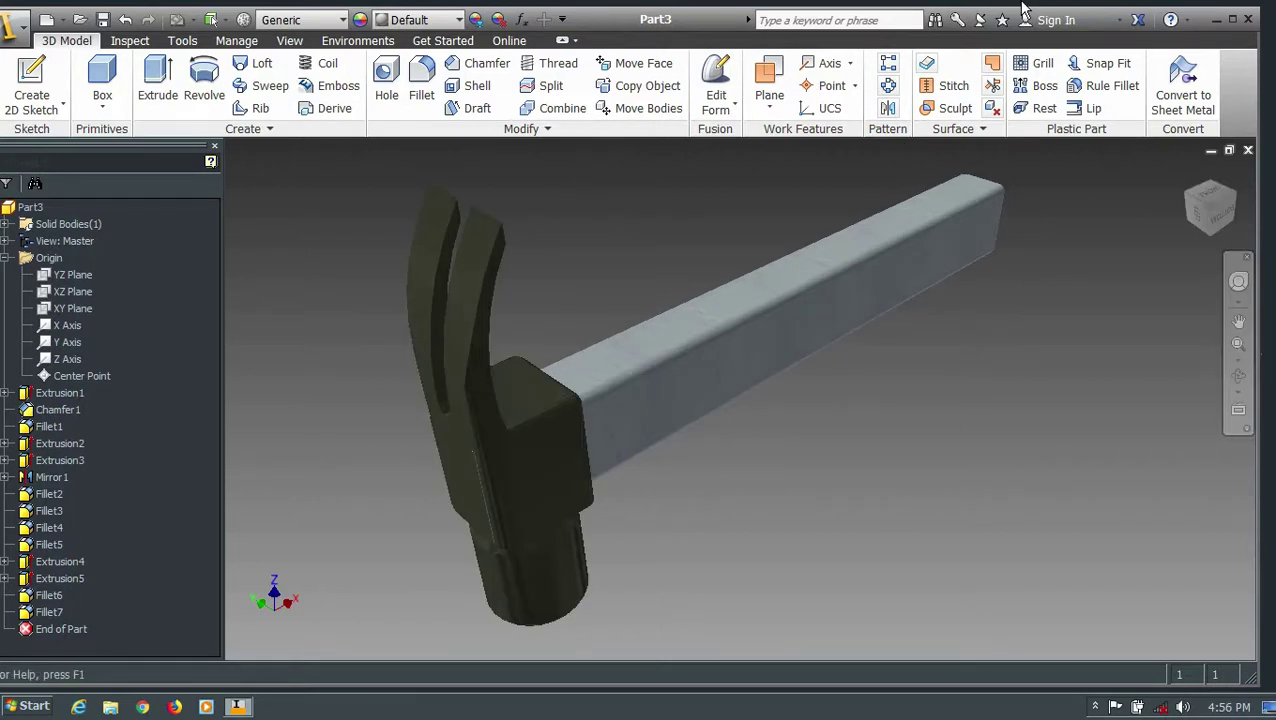
Step: Orient the hammer to an isometric view and set the Visual Style to Realistic
{"action": "left_click", "coordinate": [300, 44]}
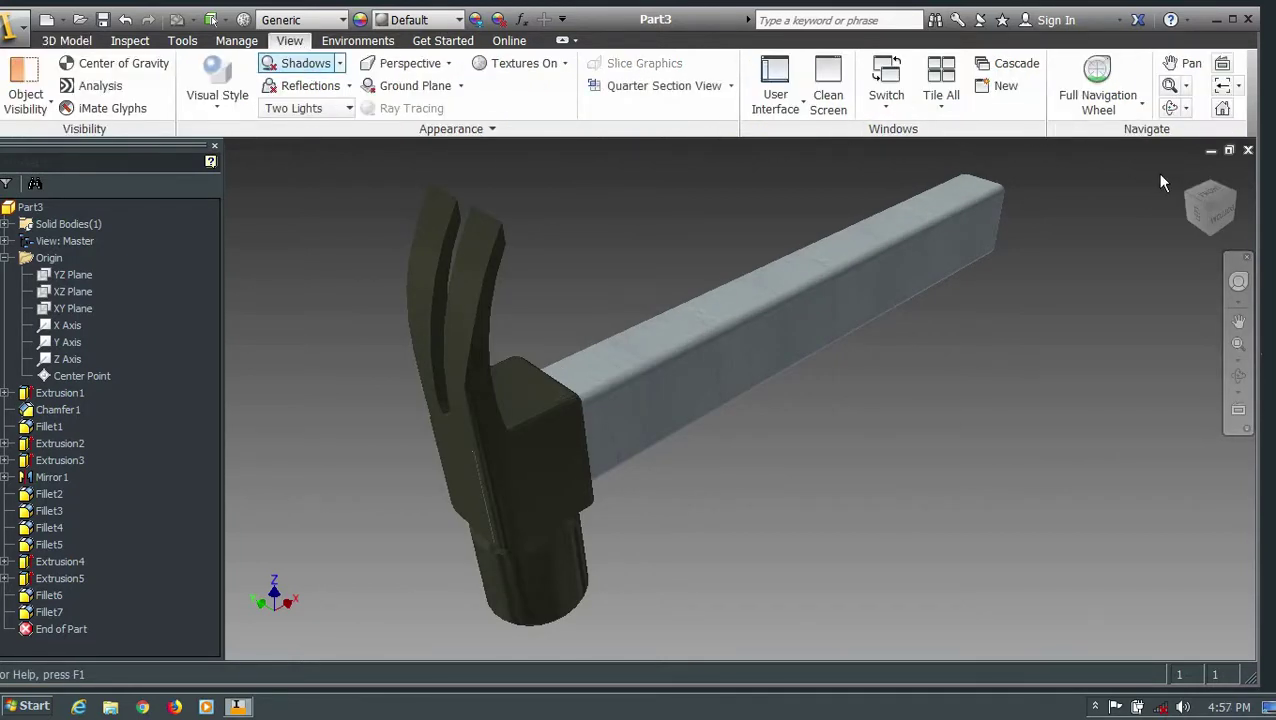
{"action": "left_click", "coordinate": [1207, 193]}
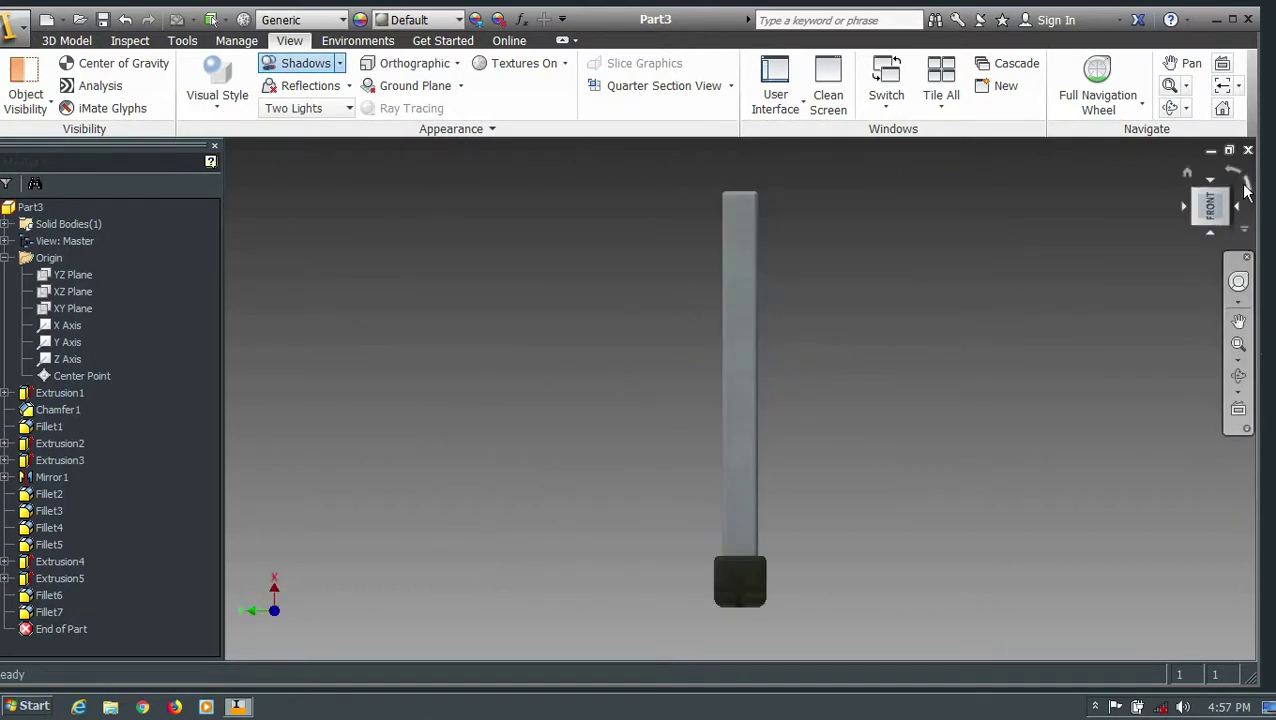
{"action": "left_click", "coordinate": [1246, 190]}
{"action": "left_click", "coordinate": [1197, 200]}
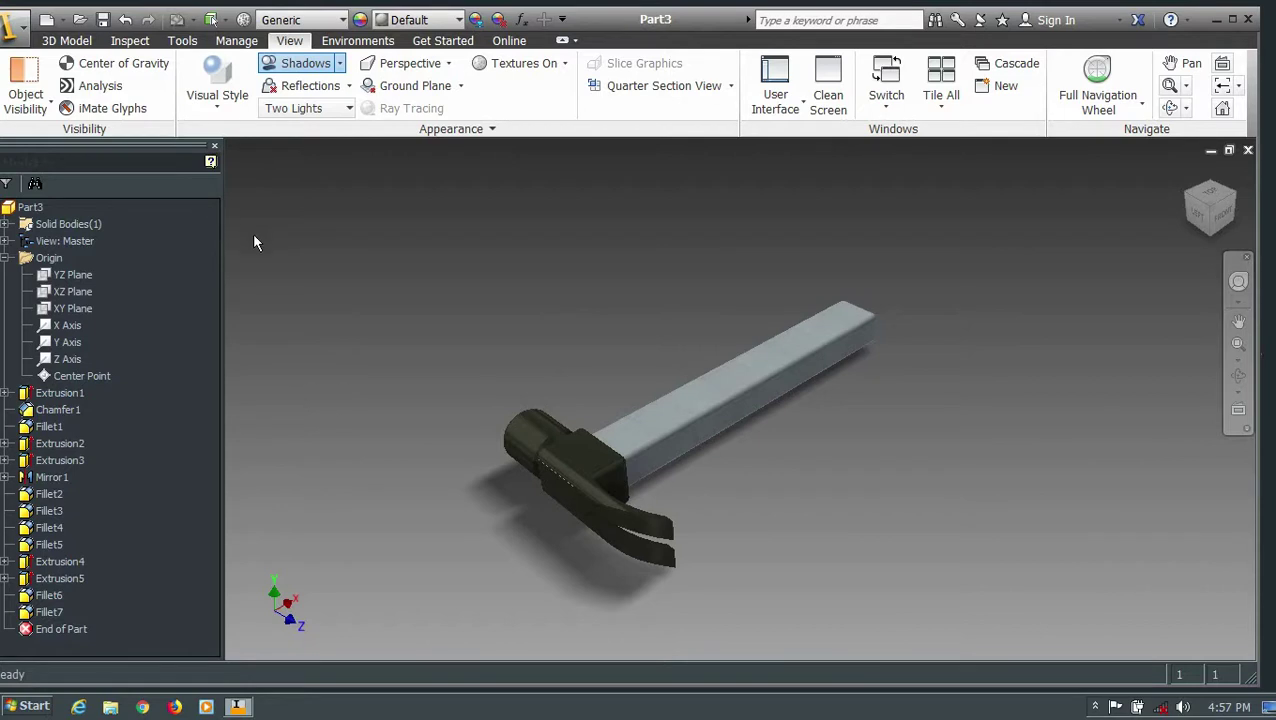
{"action": "left_click", "coordinate": [1188, 200]}
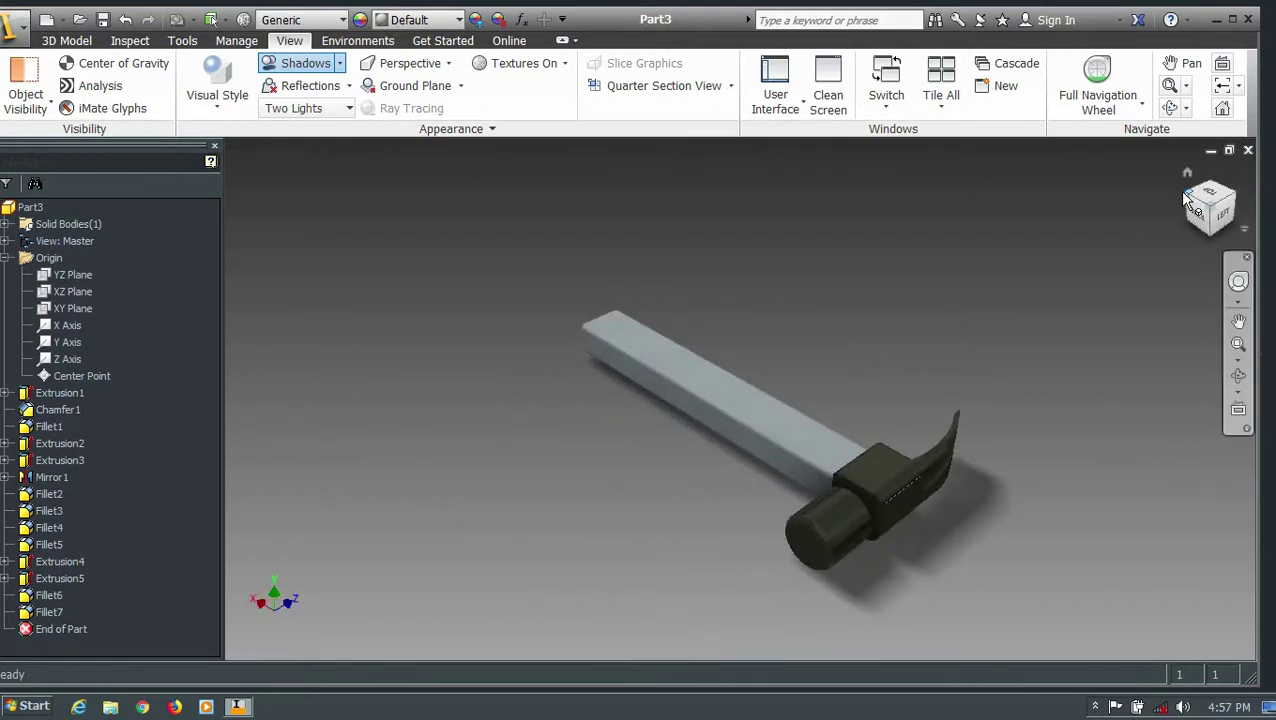
{"action": "left_click", "coordinate": [228, 92]}
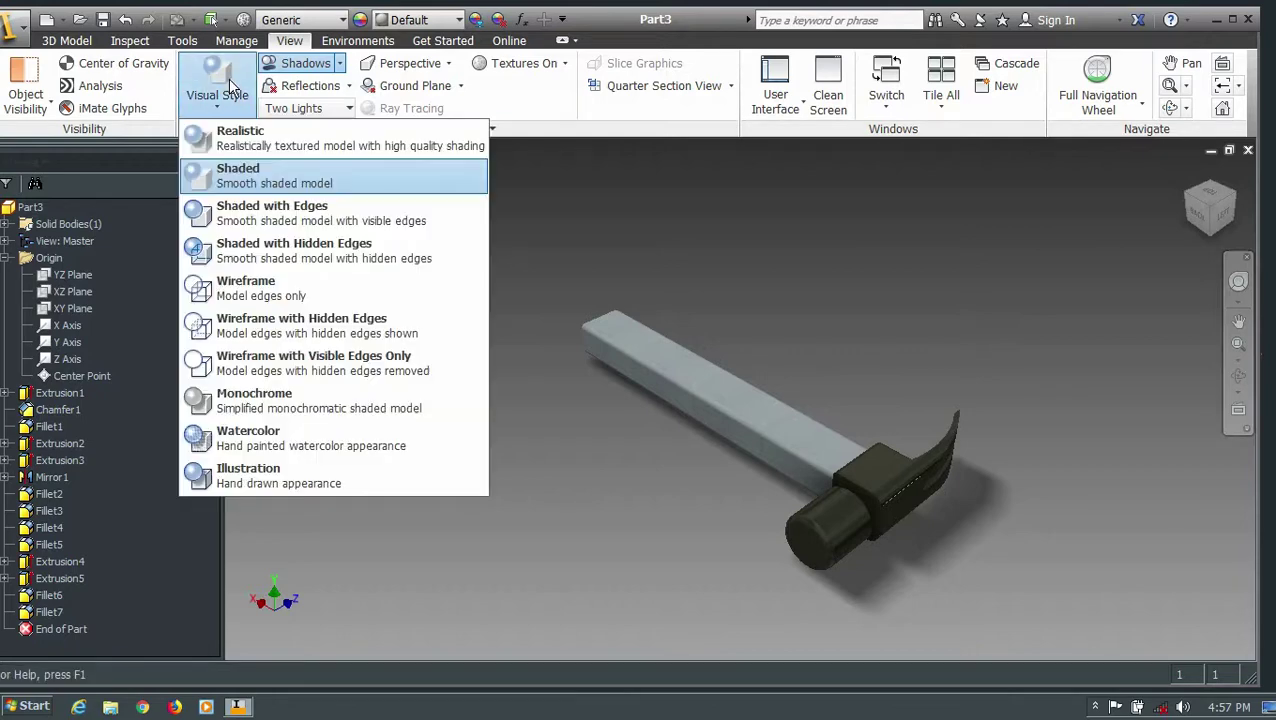
{"action": "left_click", "coordinate": [242, 140]}
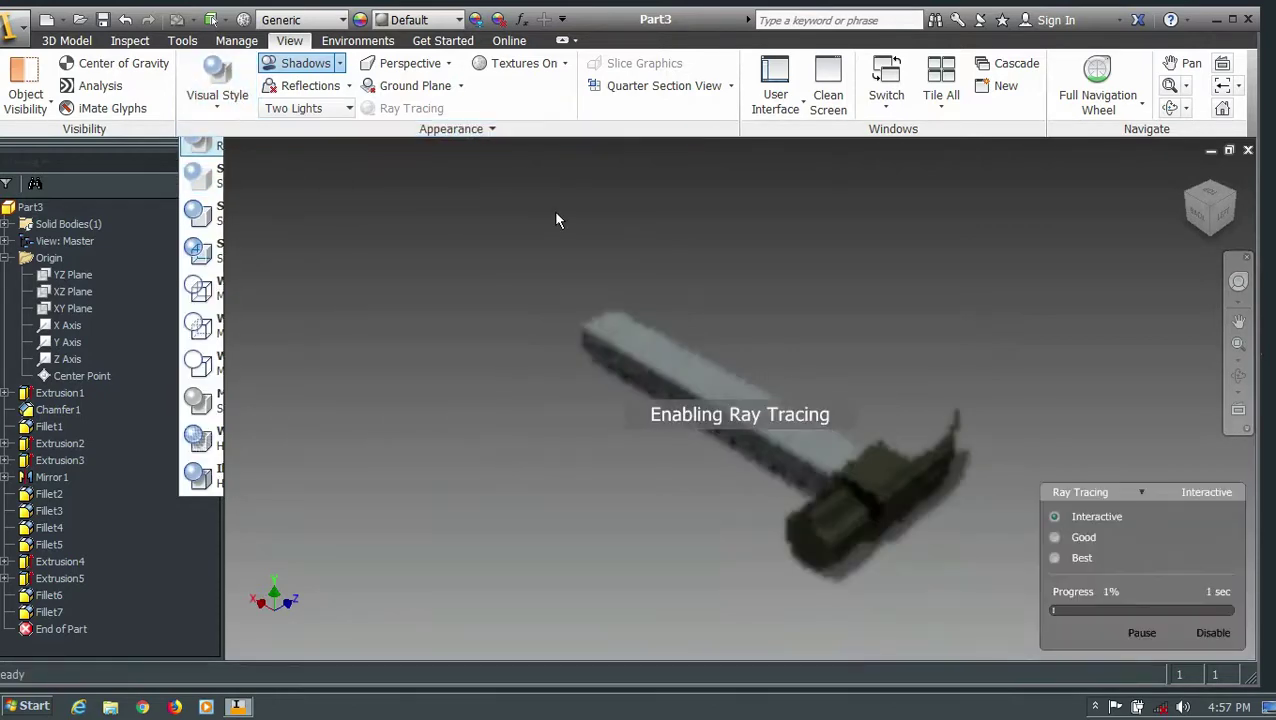